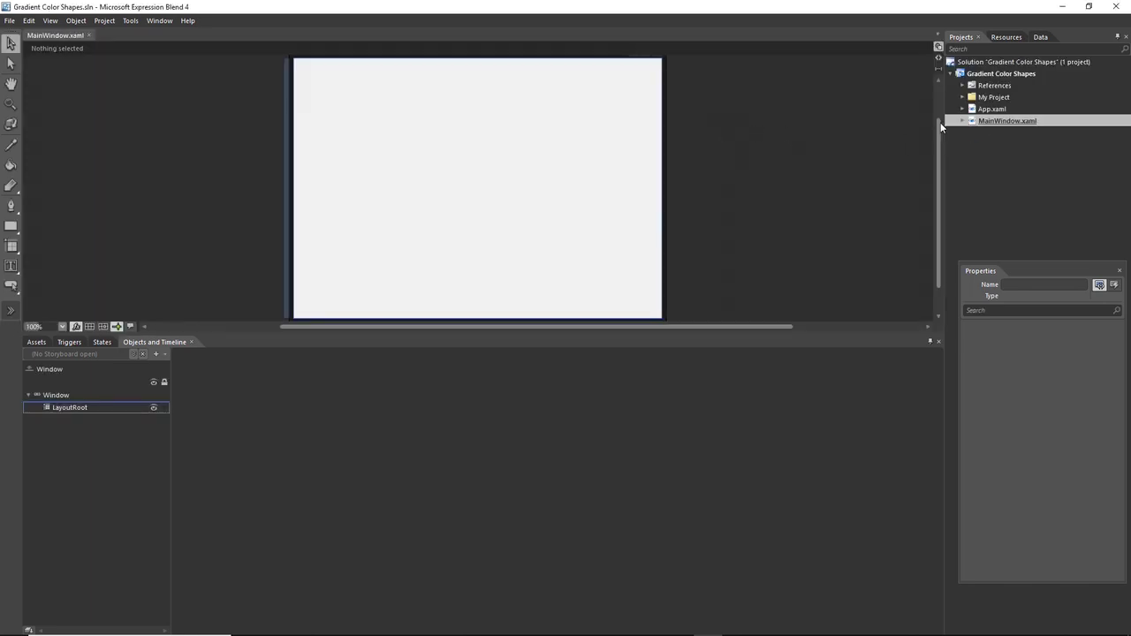
- Add a reference to vMixTitleLibrary.dll from the vMix program folder to the Gradient Color Shapes project
{"action": "right_click", "coordinate": [997, 85]}
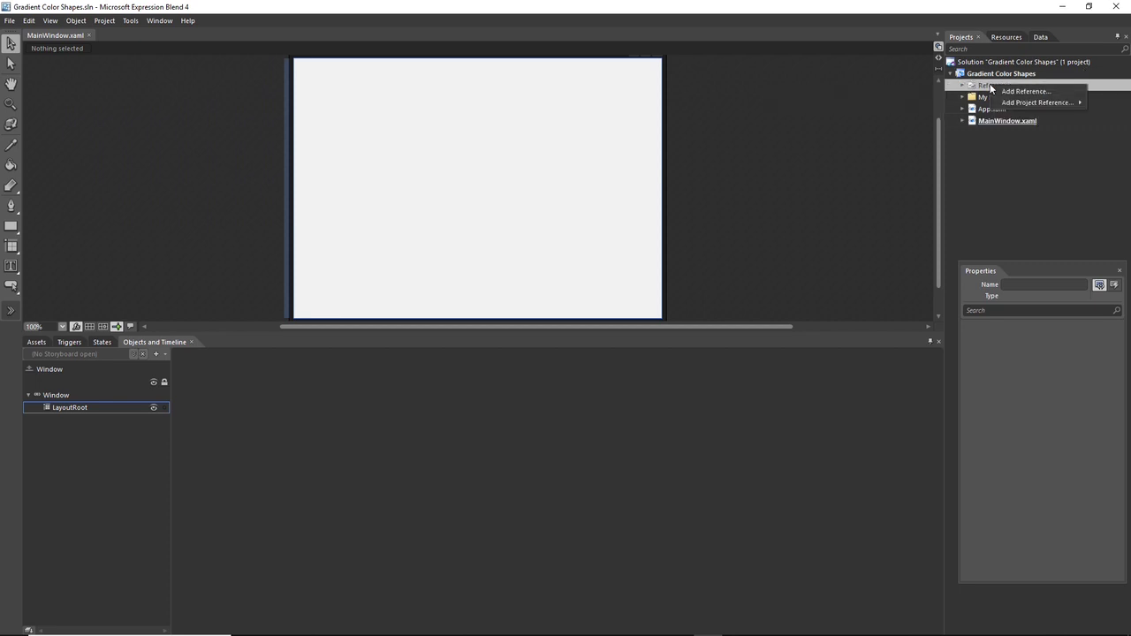
{"action": "left_click", "coordinate": [1003, 91]}
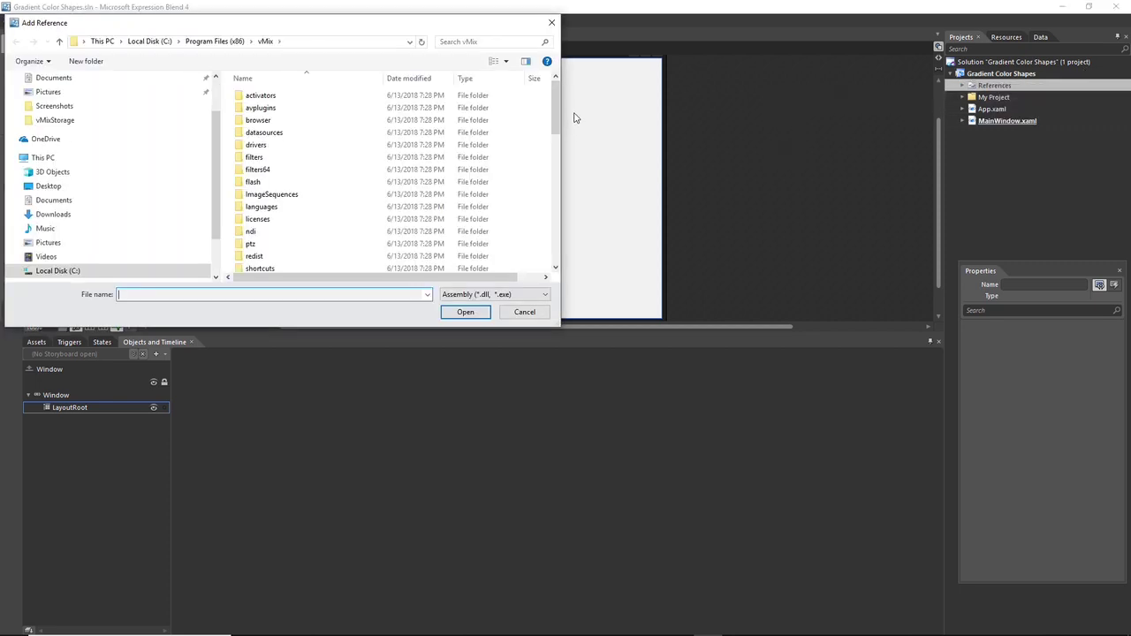
{"action": "scroll", "coordinate": [441, 102], "scroll_direction": "down", "scroll_amount": 10}
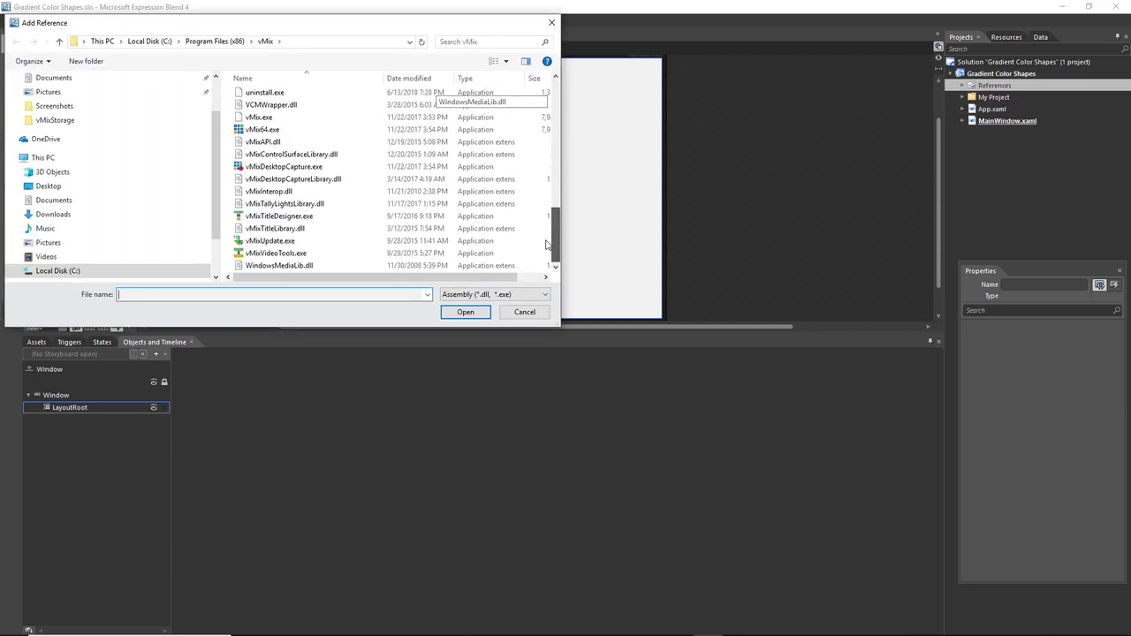
{"action": "left_click", "coordinate": [269, 229]}
{"action": "left_click", "coordinate": [465, 311]}
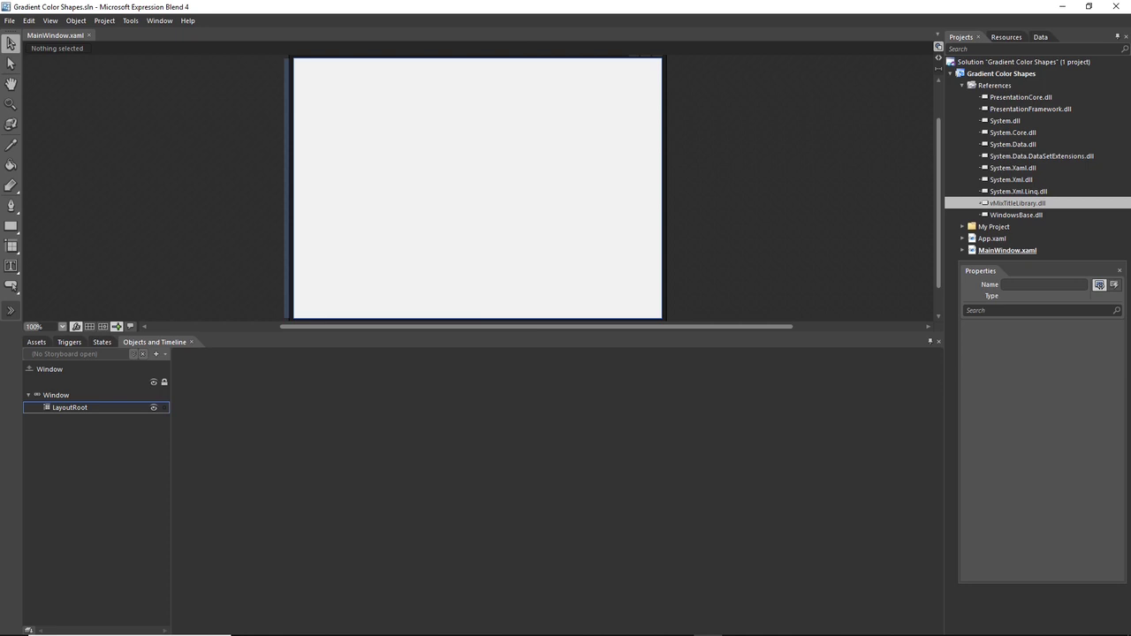
- Switch to the vMix Title Animation Source Code.txt file in Notepad and copy the complete UserControl script block
{"action": "key", "text": "alt+Tab"}
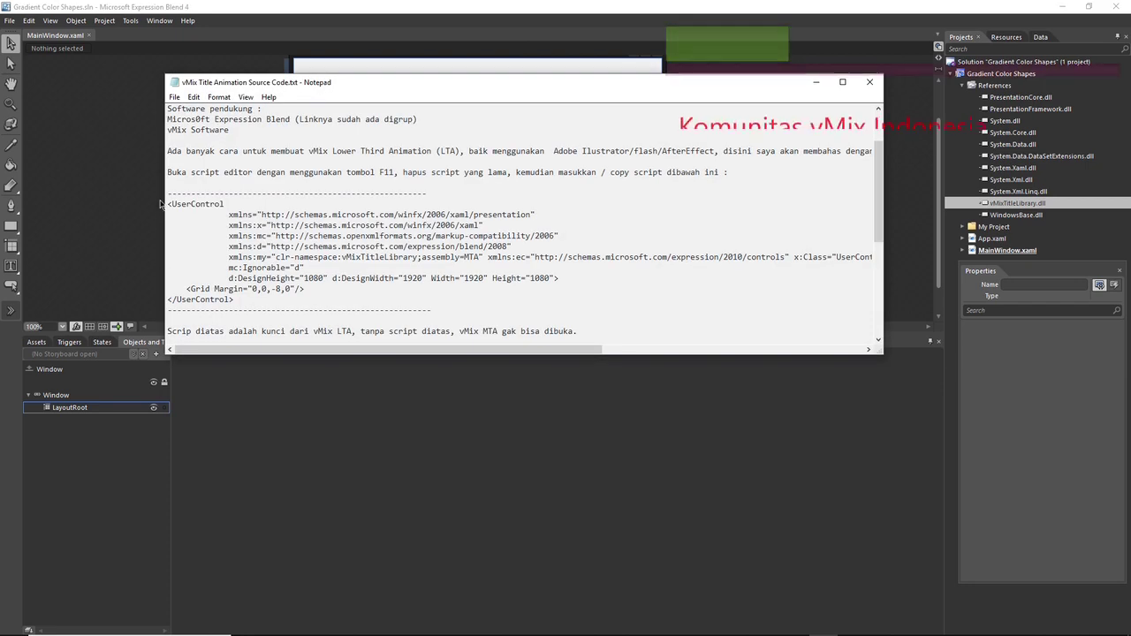
{"action": "left_click_drag", "start_coordinate": [168, 204], "coordinate": [244, 300]}
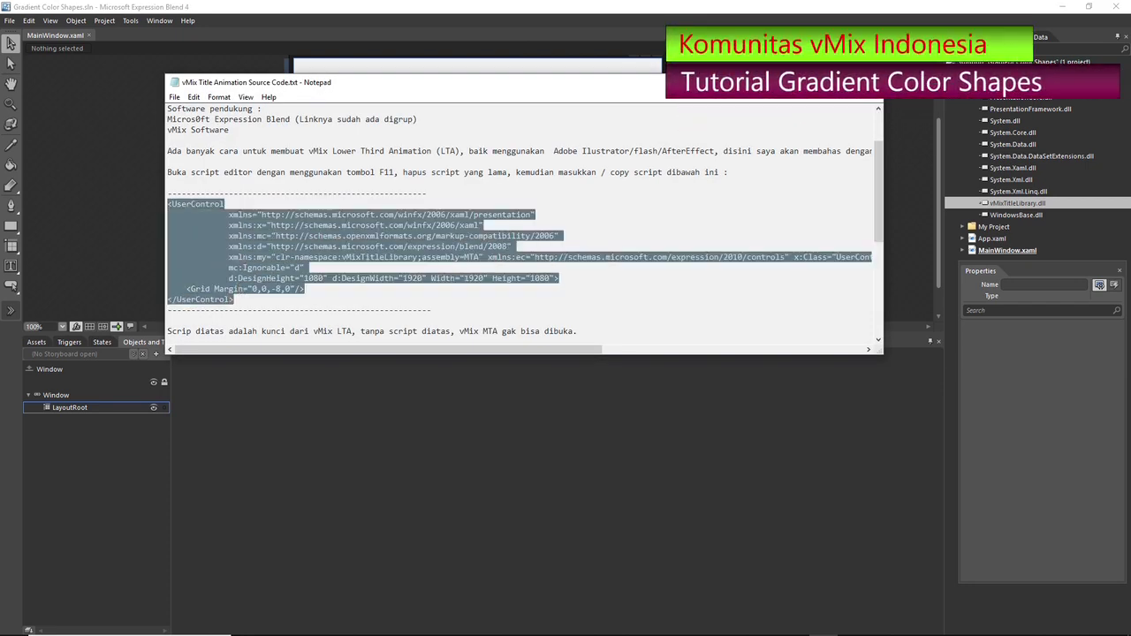
{"action": "right_click", "coordinate": [245, 256]}
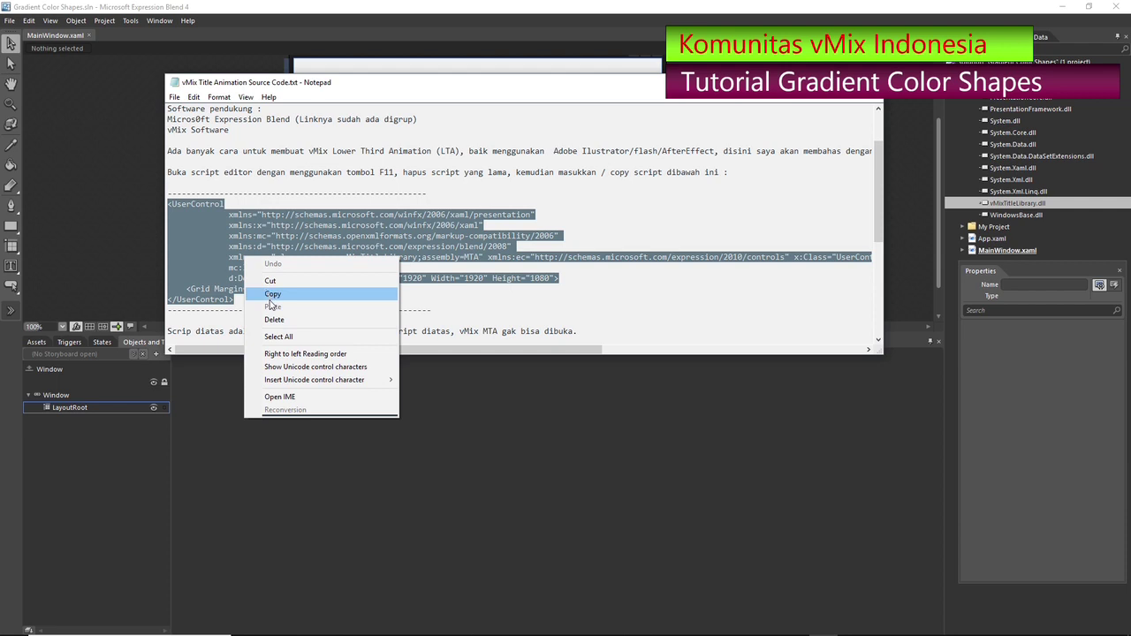
{"action": "left_click", "coordinate": [270, 297]}
- Switch back to Expression Blend, show MainWindow.xaml in Split View and replace all its code with the copied UserControl script
{"action": "key", "text": "alt+Tab"}
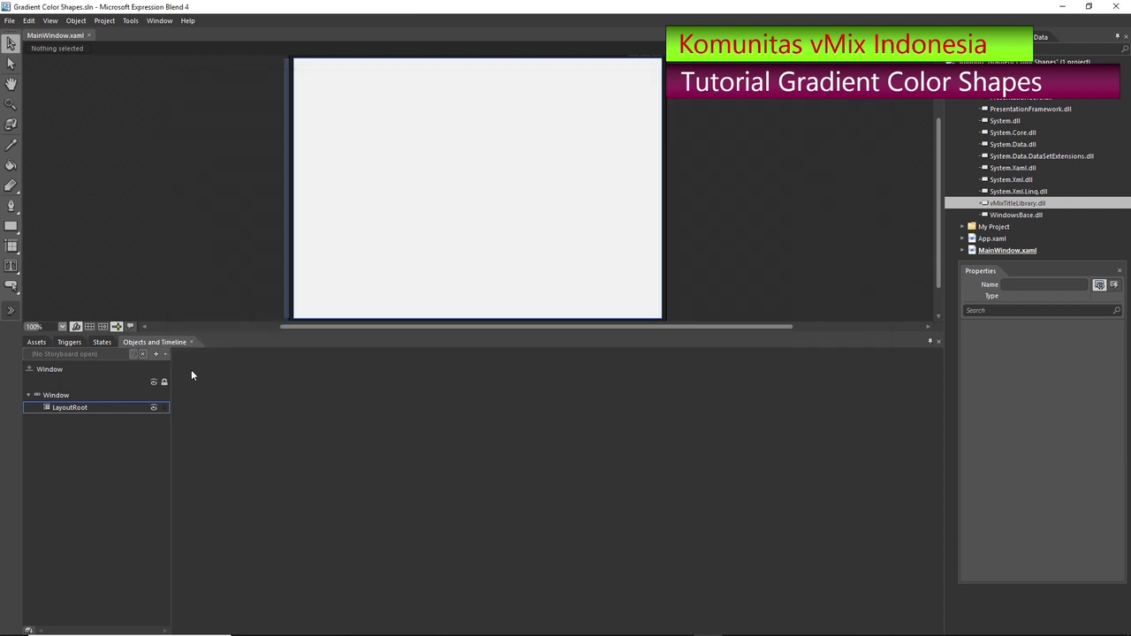
{"action": "left_click", "coordinate": [54, 20]}
{"action": "mouse_move", "coordinate": [161, 37]}
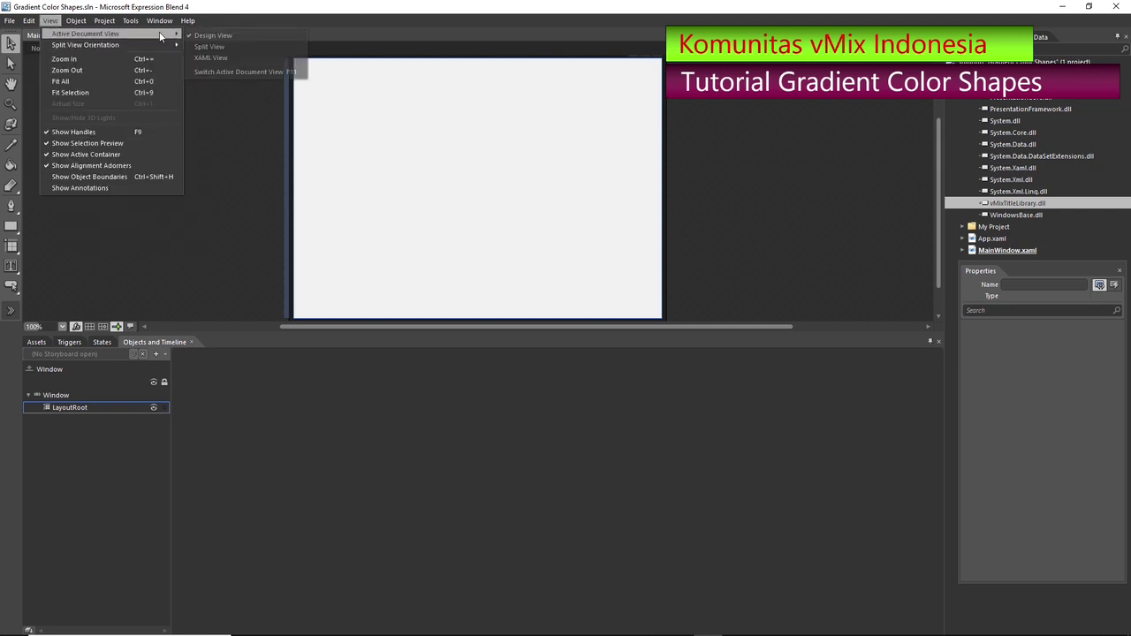
{"action": "left_click", "coordinate": [209, 47]}
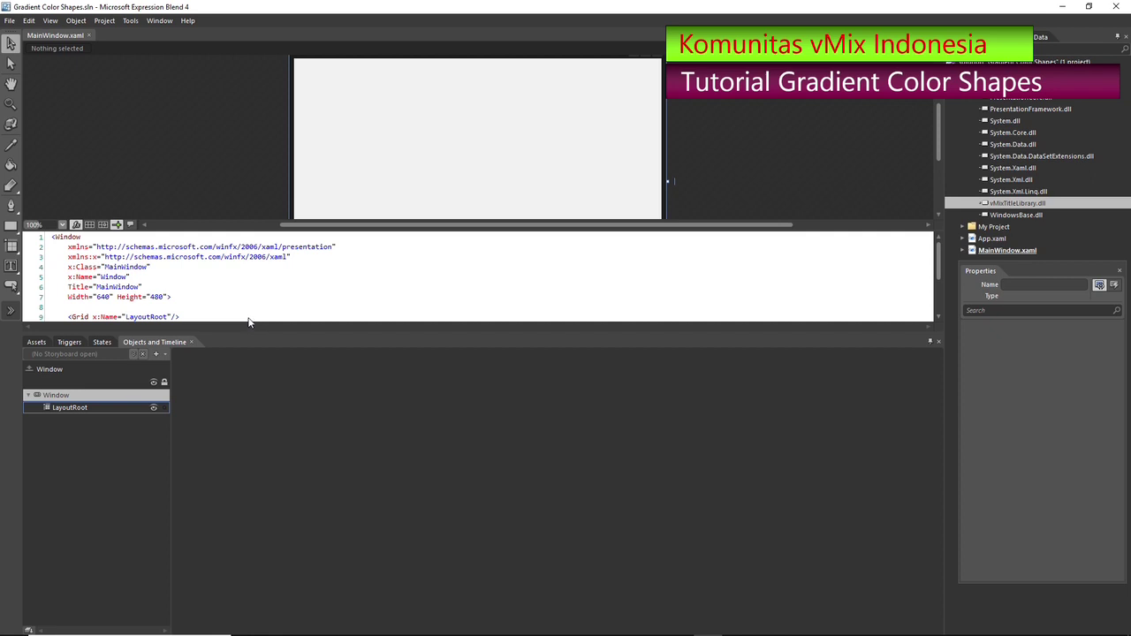
{"action": "left_click_drag", "start_coordinate": [259, 332], "coordinate": [253, 437]}
{"action": "left_click_drag", "start_coordinate": [120, 394], "coordinate": [36, 305]}
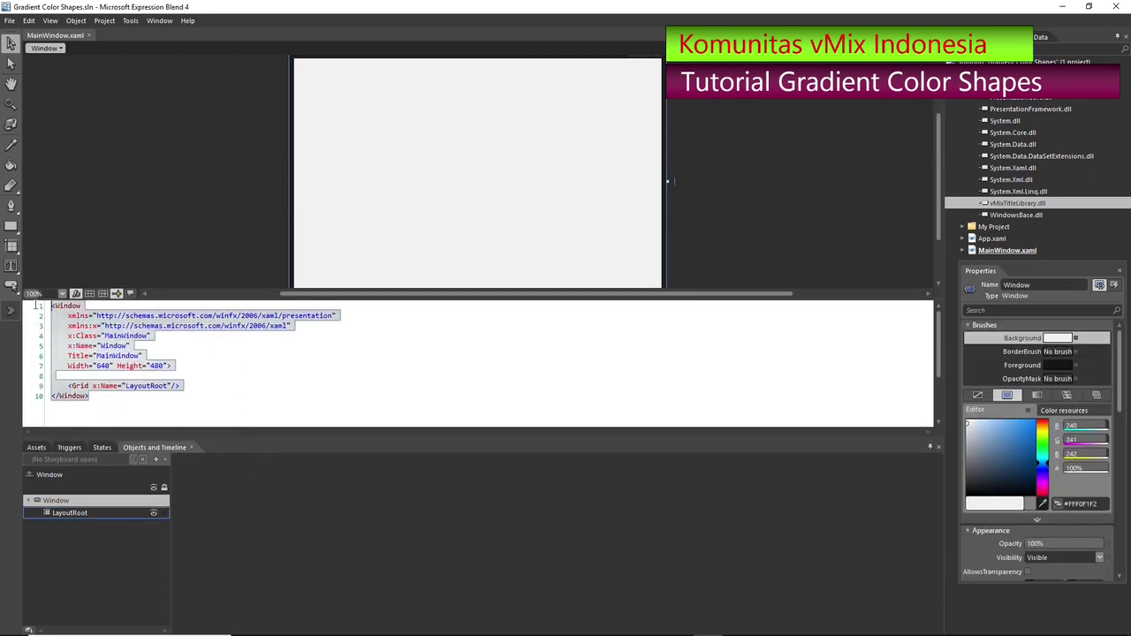
{"action": "key", "text": "ctrl+v"}
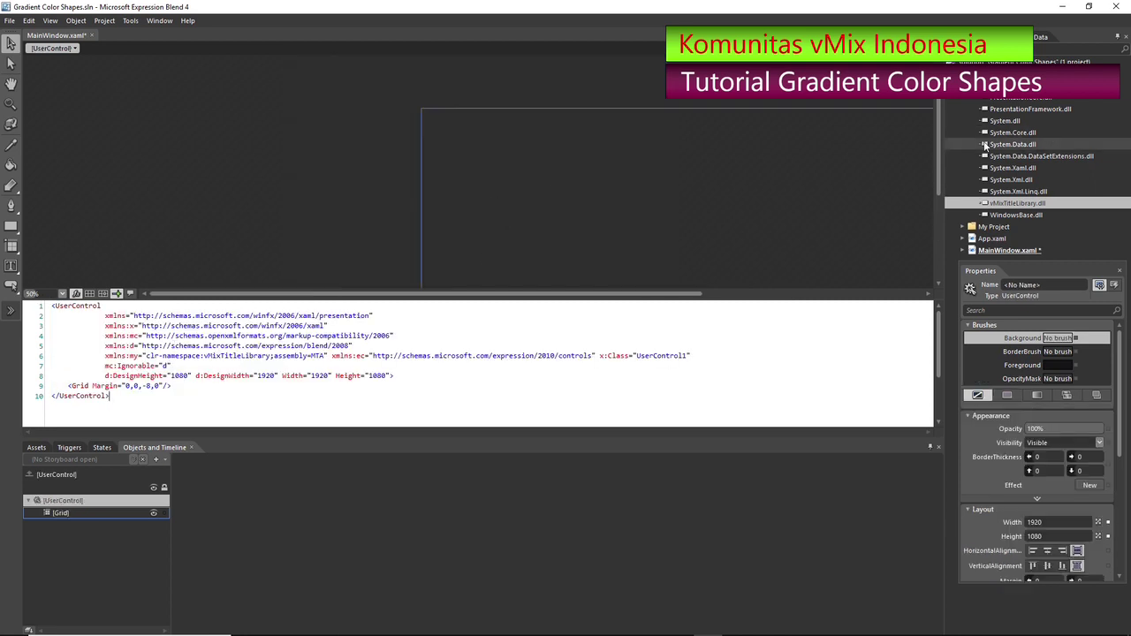
- Return the document to Design View and enlarge the Objects and Timeline area
{"action": "scroll", "coordinate": [942, 149], "scroll_direction": "down", "scroll_amount": 2}
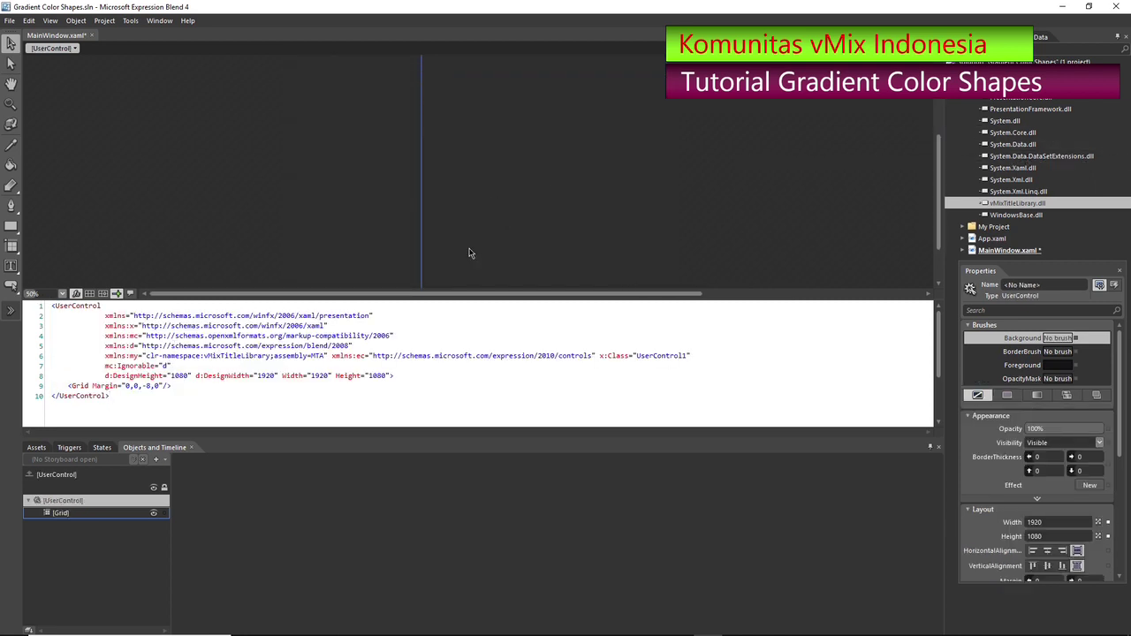
{"action": "left_click", "coordinate": [55, 21]}
{"action": "mouse_move", "coordinate": [144, 32]}
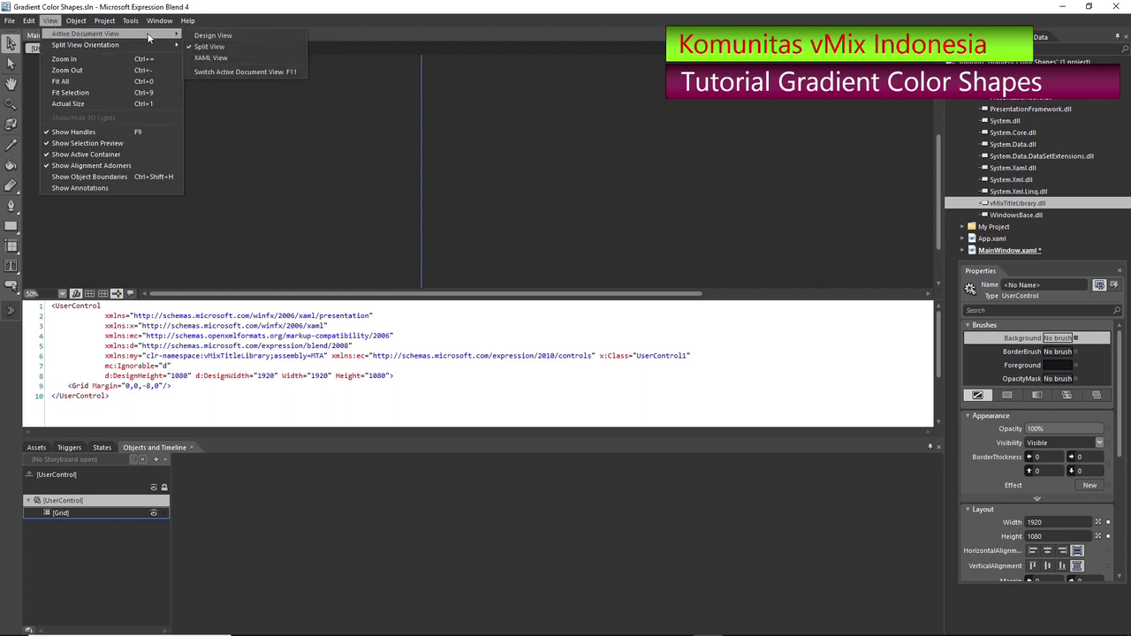
{"action": "left_click", "coordinate": [240, 37]}
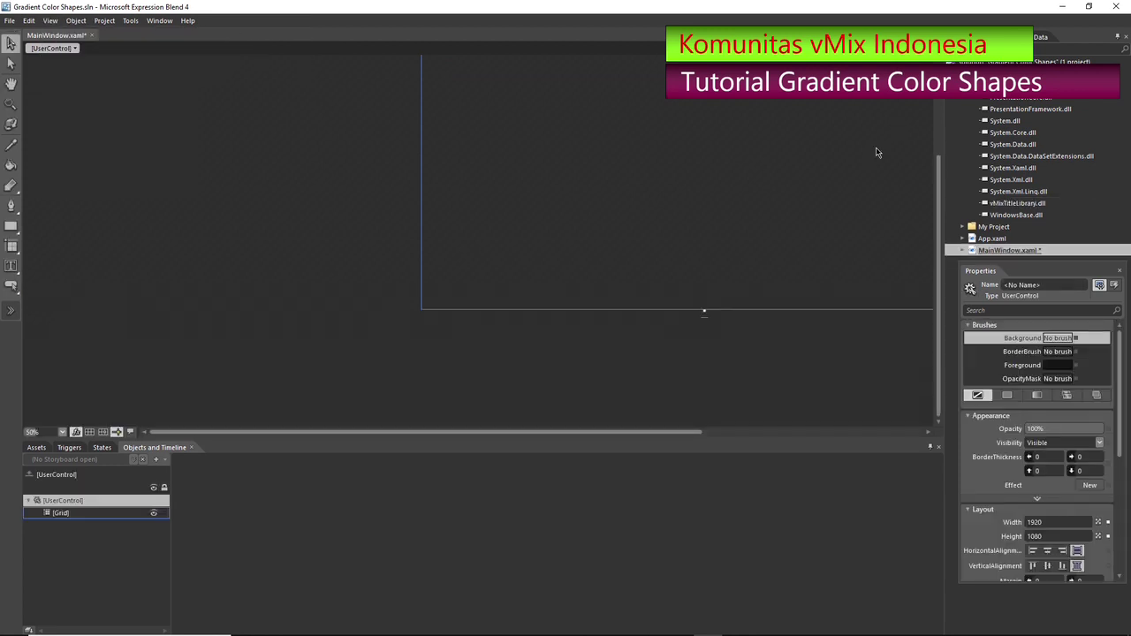
{"action": "scroll", "coordinate": [930, 225], "scroll_direction": "up", "scroll_amount": 1}
{"action": "scroll", "coordinate": [808, 187], "scroll_direction": "down", "scroll_amount": 3}
{"action": "left_click_drag", "start_coordinate": [941, 203], "coordinate": [941, 158]}
{"action": "left_click_drag", "start_coordinate": [768, 416], "coordinate": [765, 345]}
- Draw two horizontal bars with the Rectangle tool in the artboard's lower left, one above the other, with the lower one longer
{"action": "left_click_drag", "start_coordinate": [584, 361], "coordinate": [734, 356]}
{"action": "scroll", "coordinate": [489, 262], "scroll_direction": "up", "scroll_amount": 2}
{"action": "scroll", "coordinate": [504, 212], "scroll_direction": "down", "scroll_amount": 1}
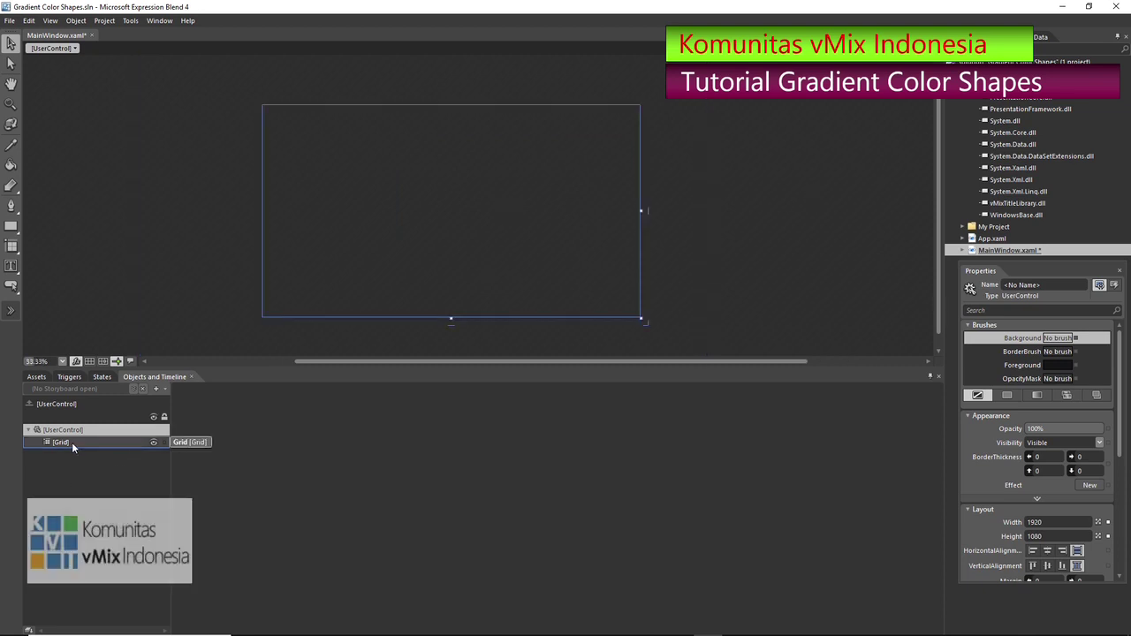
{"action": "left_click", "coordinate": [11, 226]}
{"action": "mouse_move", "coordinate": [280, 259]}
{"action": "left_mouse_down"}
{"action": "mouse_move", "coordinate": [492, 270]}
{"action": "mouse_move", "coordinate": [455, 277]}
{"action": "left_mouse_up"}
{"action": "key", "text": "v"}
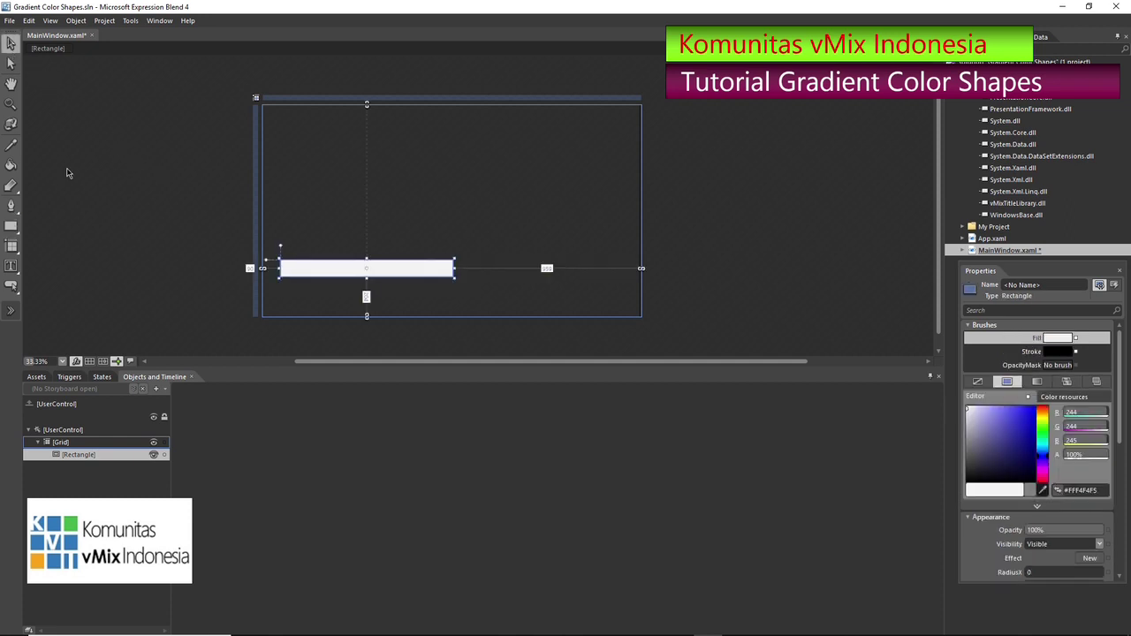
{"action": "left_click", "coordinate": [11, 226]}
{"action": "left_click_drag", "start_coordinate": [278, 285], "coordinate": [493, 302]}
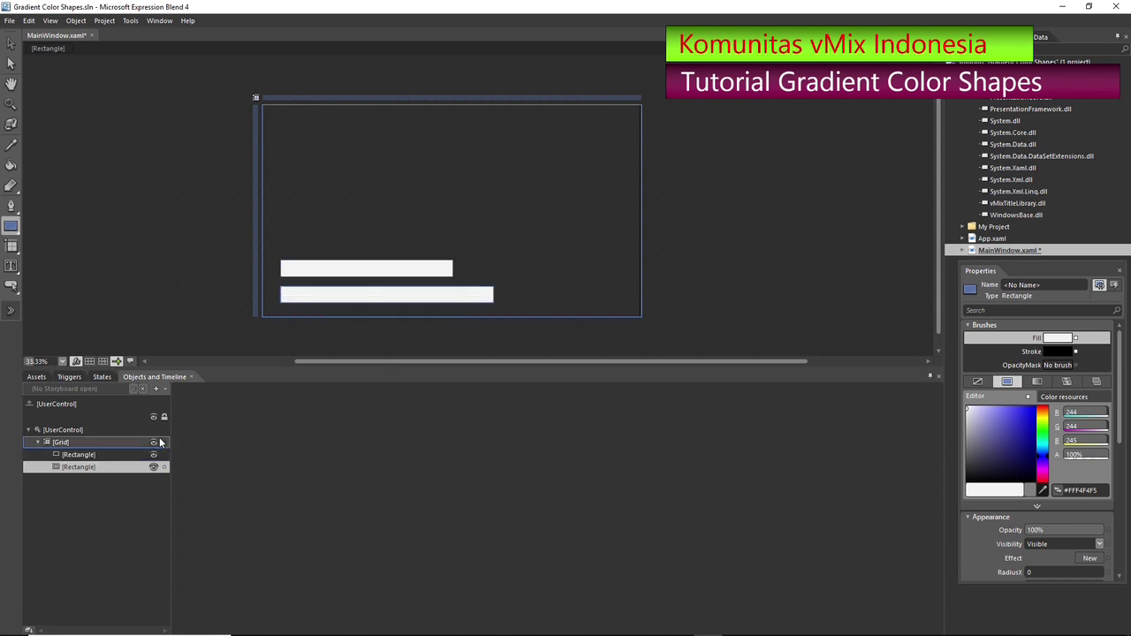
- Rename the upper rectangle as HEAD_SHAPE
{"action": "right_click", "coordinate": [77, 456]}
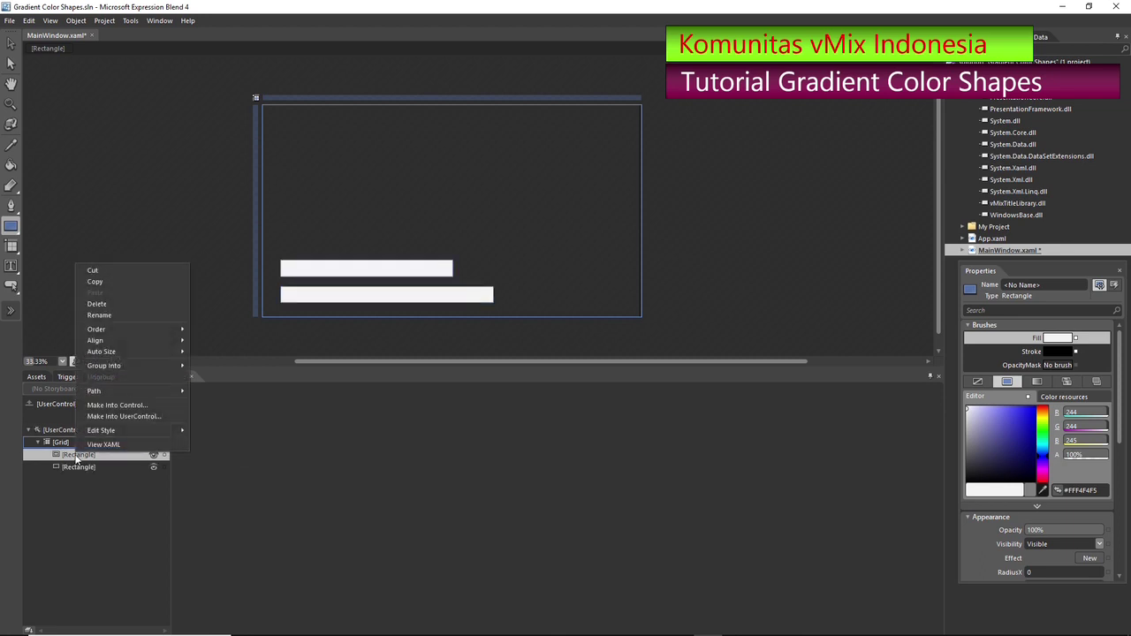
{"action": "left_click", "coordinate": [112, 316]}
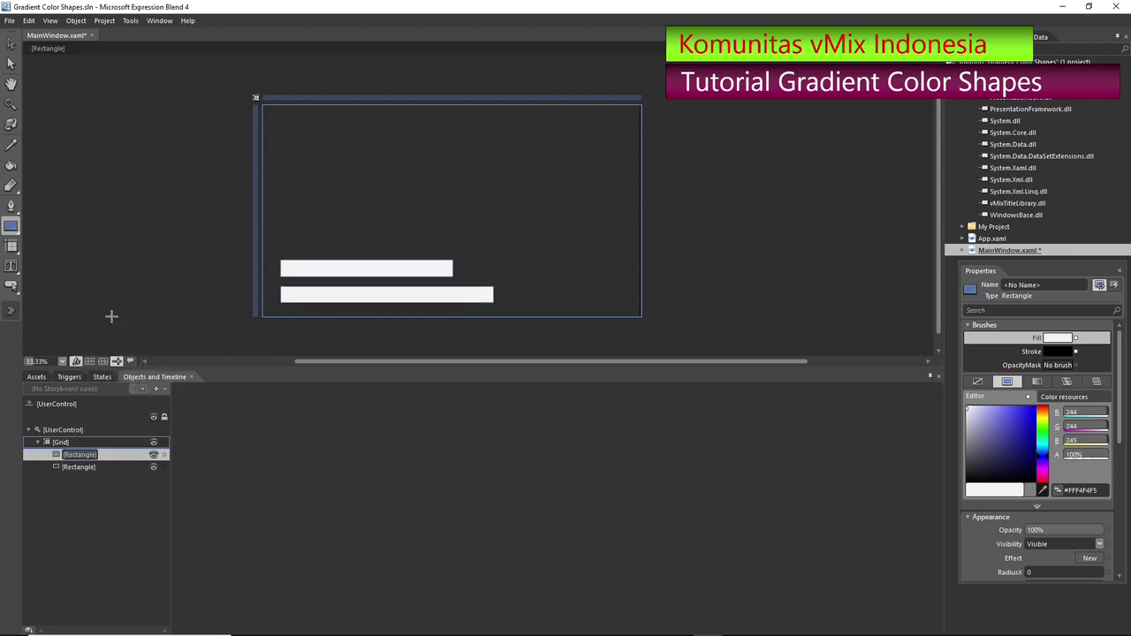
{"action": "type", "text": "G"}
{"action": "type", "text": "EAD_SHAPE"}
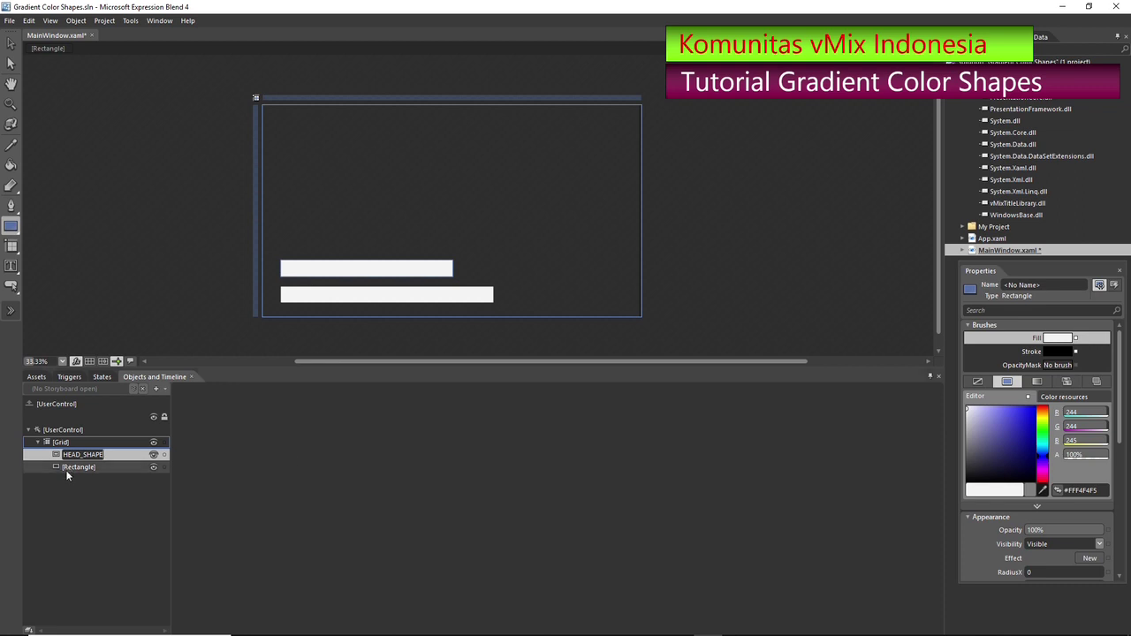
- Rename the lower rectangle as DESC_SHAPE and return to the Selection tool
{"action": "left_click", "coordinate": [66, 466]}
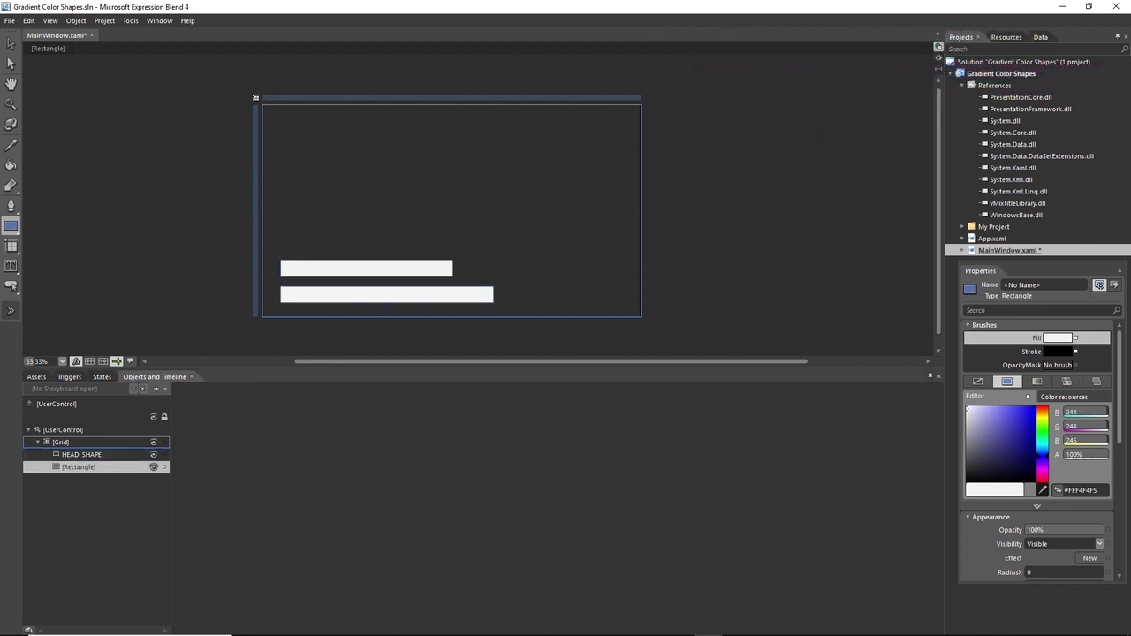
{"action": "right_click", "coordinate": [68, 467]}
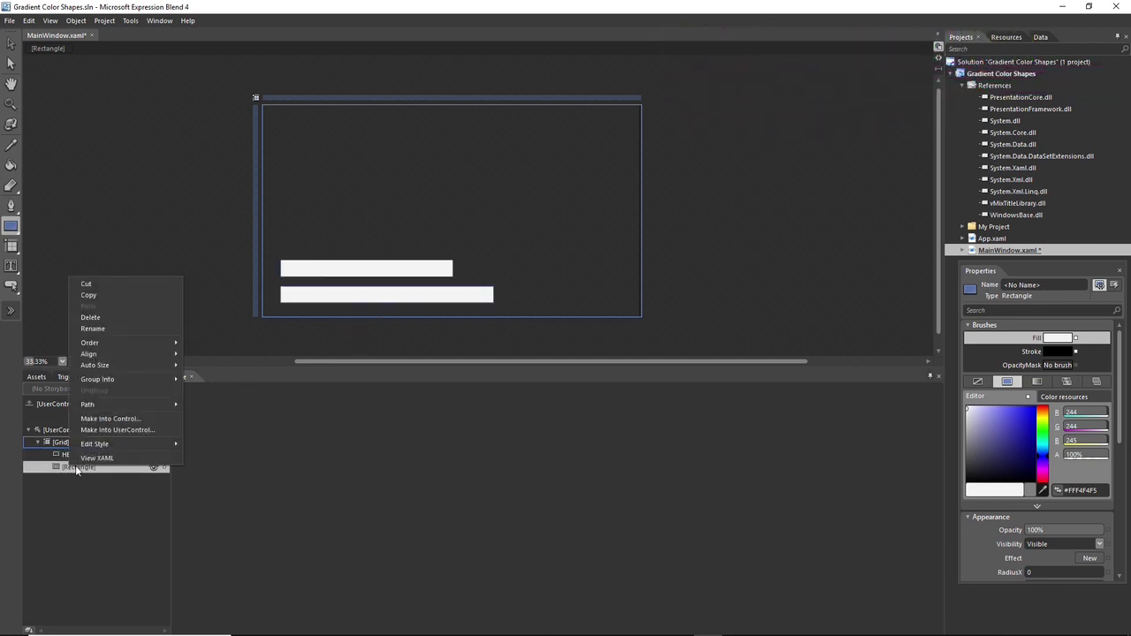
{"action": "left_click", "coordinate": [81, 328]}
{"action": "type", "text": "D"}
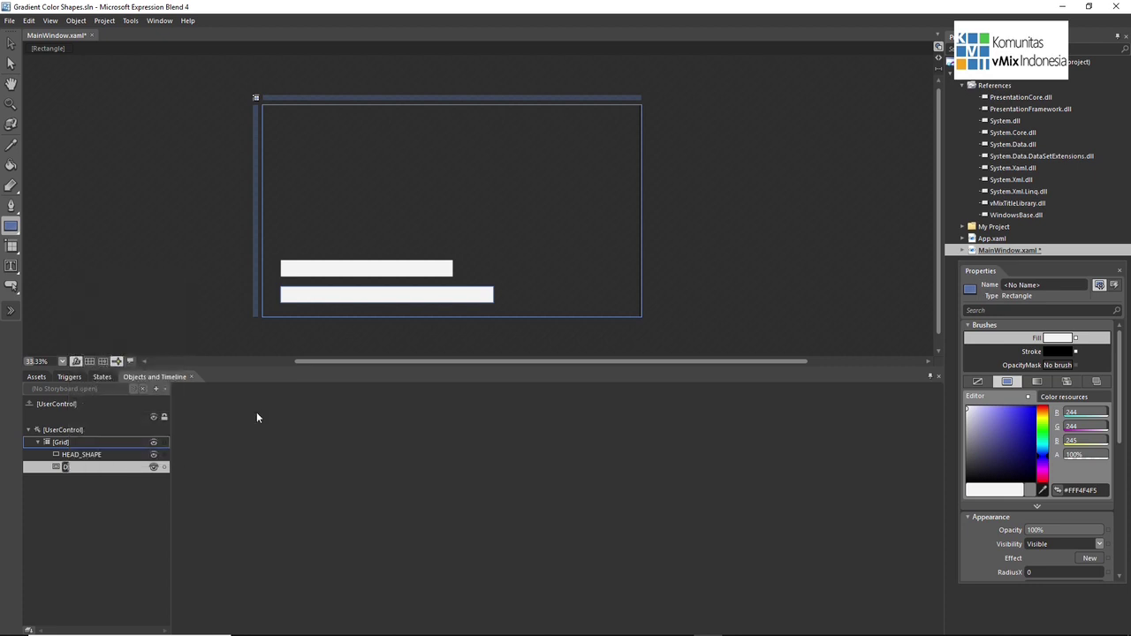
{"action": "type", "text": "ESC-SHAPE"}
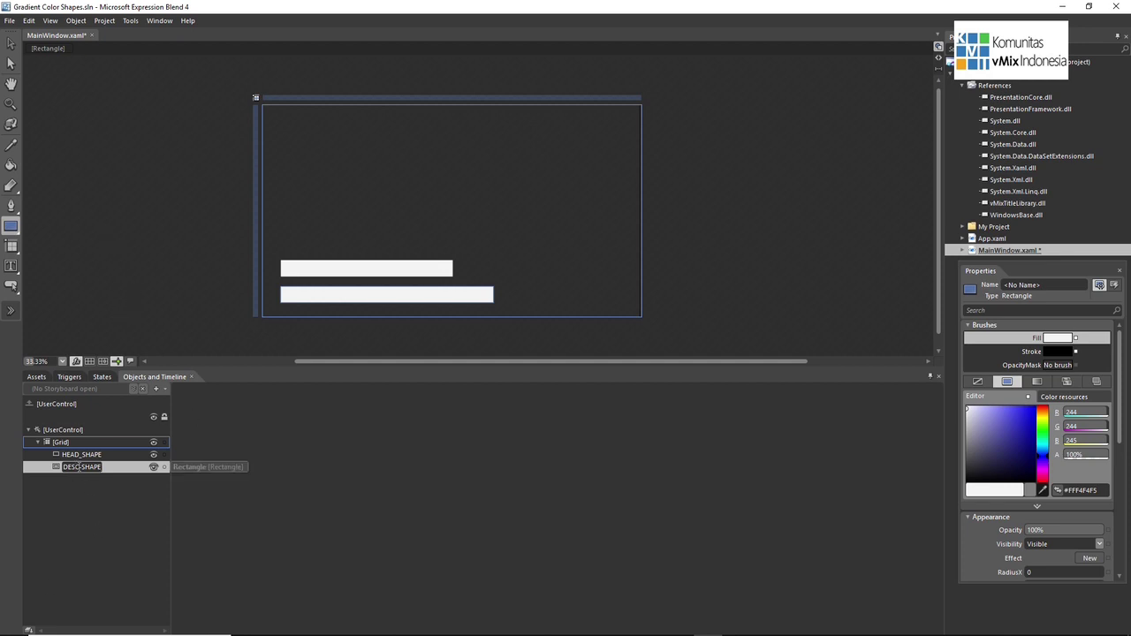
{"action": "type", "text": "_"}
{"action": "left_click", "coordinate": [11, 43]}
{"action": "left_click", "coordinate": [334, 268]}
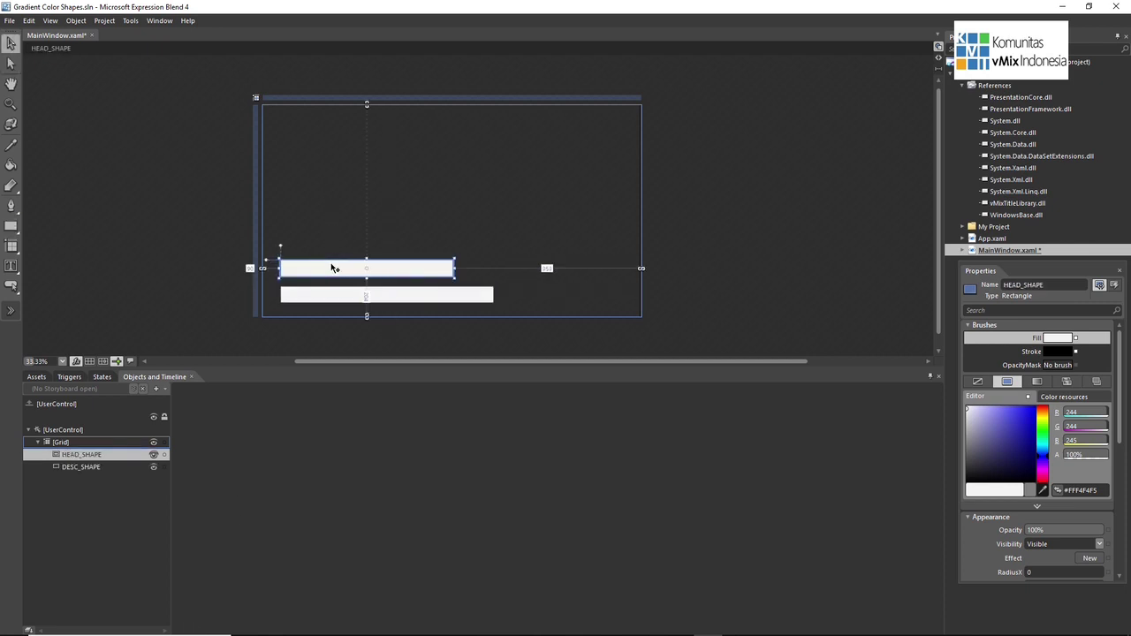
{"action": "right_click", "coordinate": [331, 263]}
{"action": "left_click", "coordinate": [347, 281]}
{"action": "left_click", "coordinate": [309, 239]}
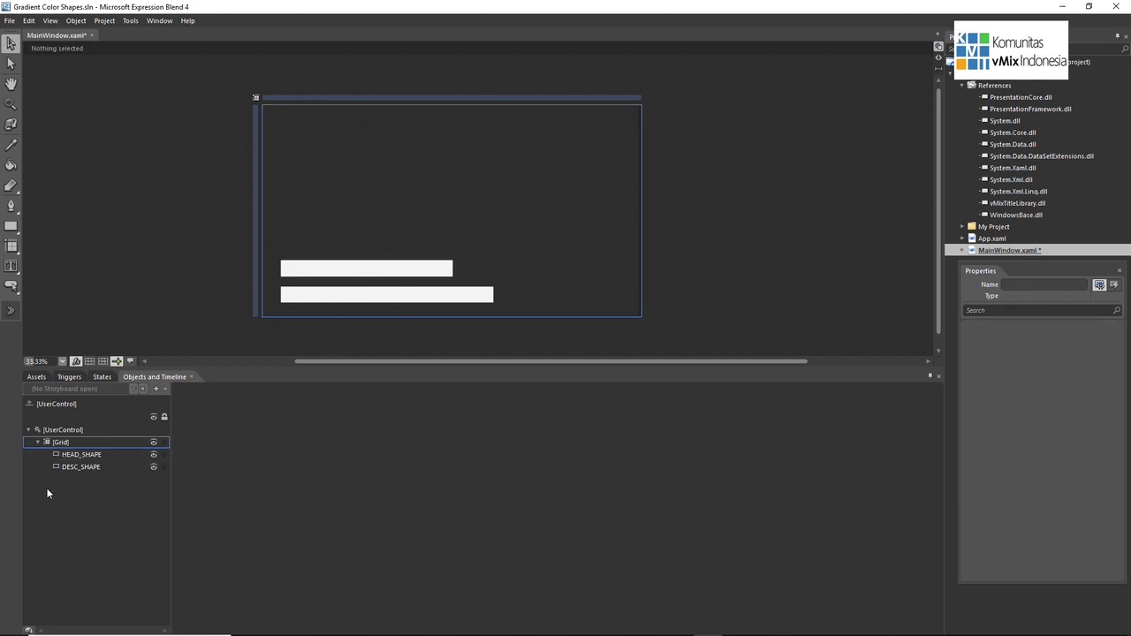
- Copy the HEAD_SHAPE rectangle and paste a duplicate of it into the grid
{"action": "left_click", "coordinate": [68, 455]}
{"action": "right_click", "coordinate": [68, 454]}
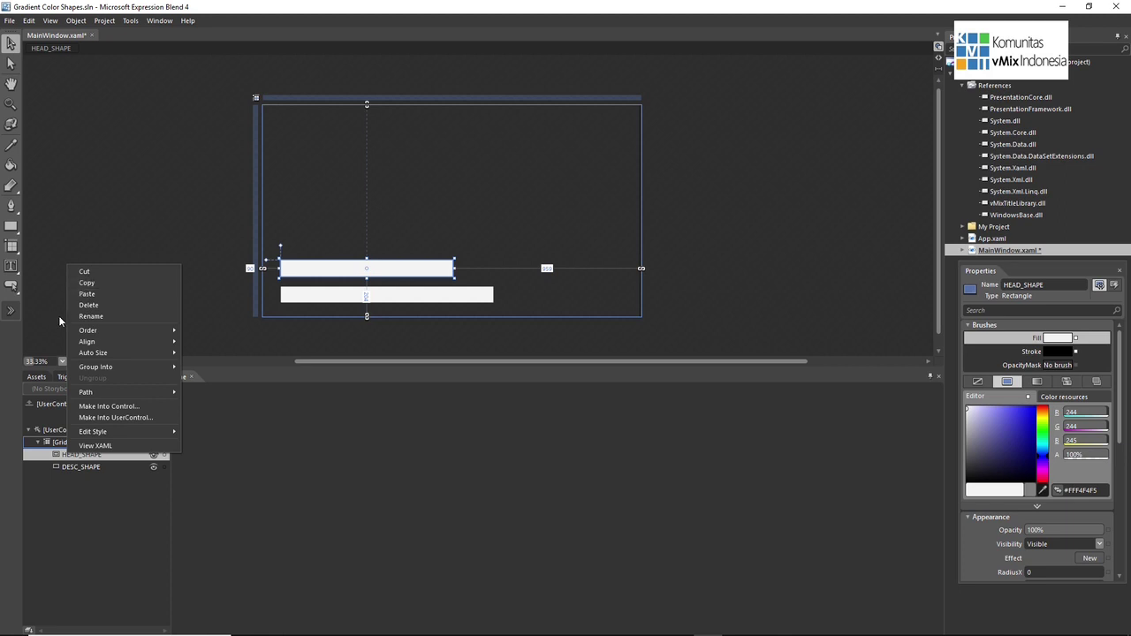
{"action": "left_click", "coordinate": [91, 283]}
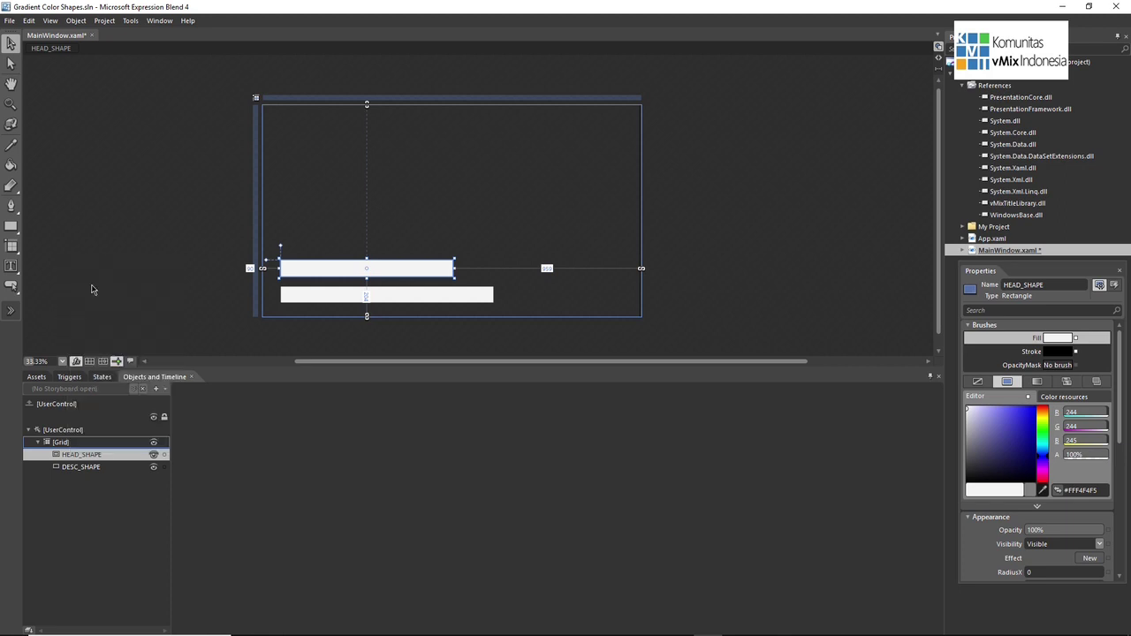
{"action": "right_click", "coordinate": [72, 456]}
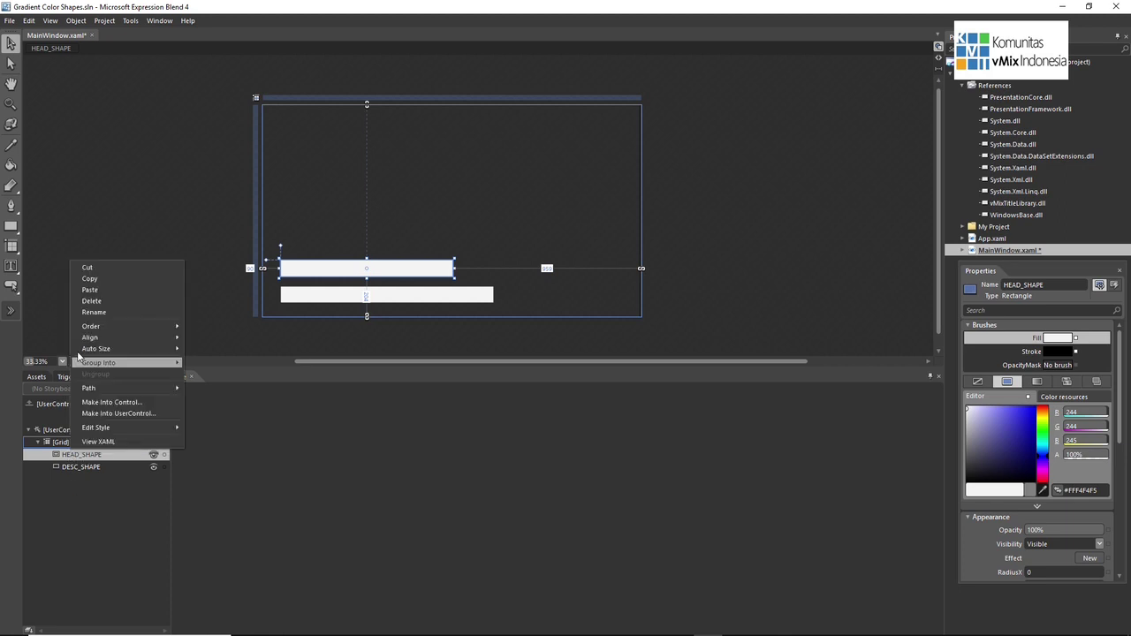
{"action": "left_click", "coordinate": [97, 295]}
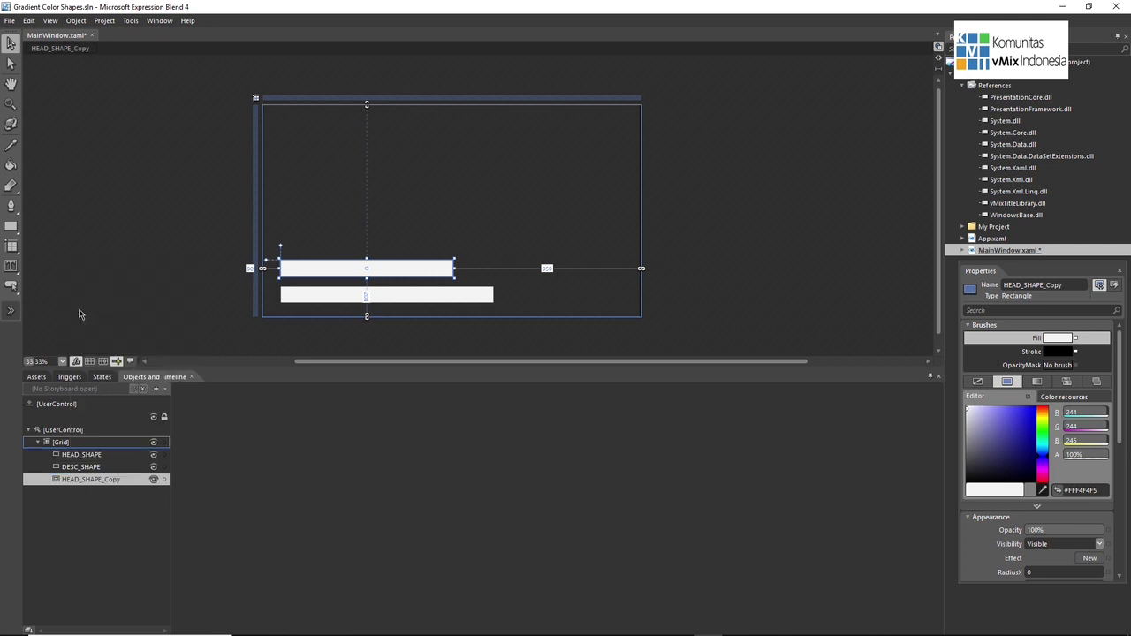
- Copy the DESC_SHAPE rectangle and paste a duplicate of it into the grid
{"action": "left_click", "coordinate": [76, 469]}
{"action": "right_click", "coordinate": [76, 471]}
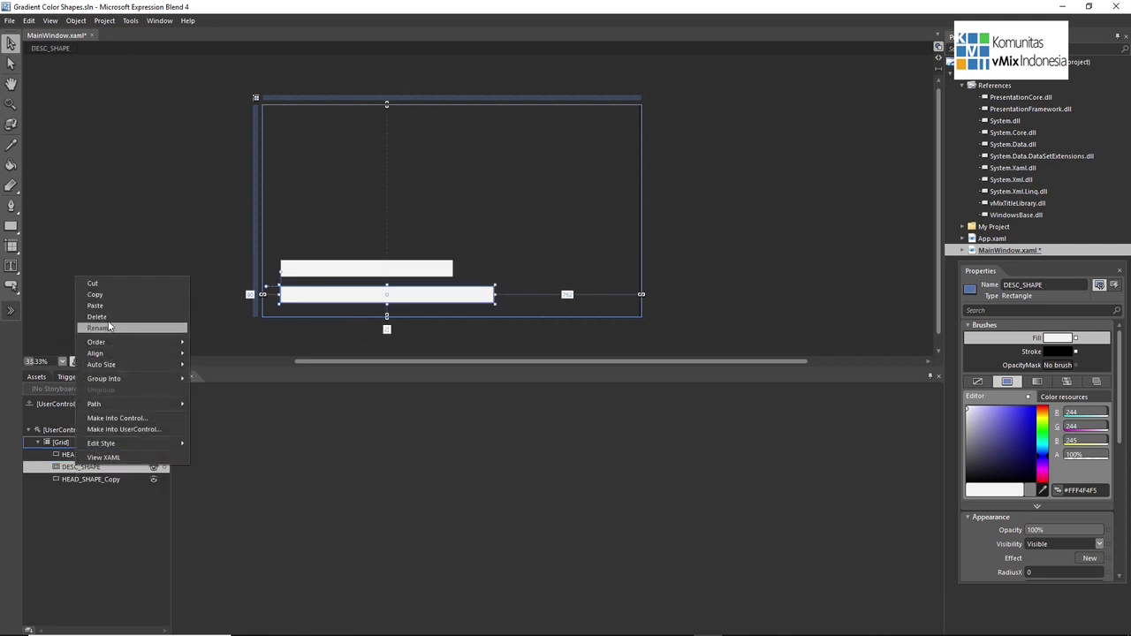
{"action": "left_click", "coordinate": [103, 295]}
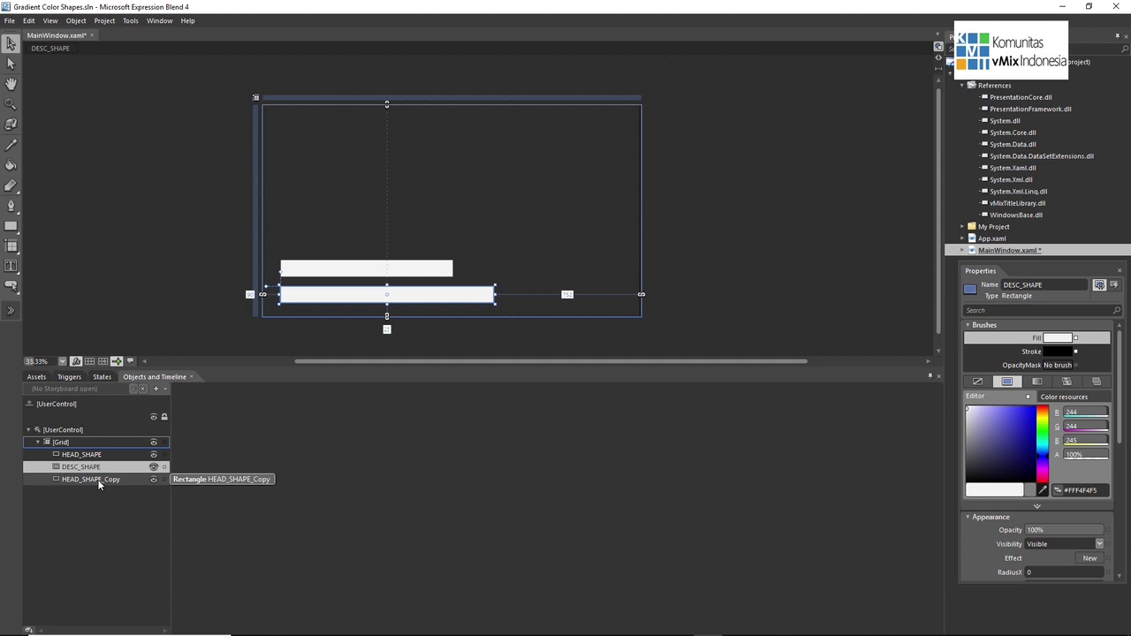
{"action": "left_click", "coordinate": [66, 480]}
{"action": "right_click", "coordinate": [63, 478]}
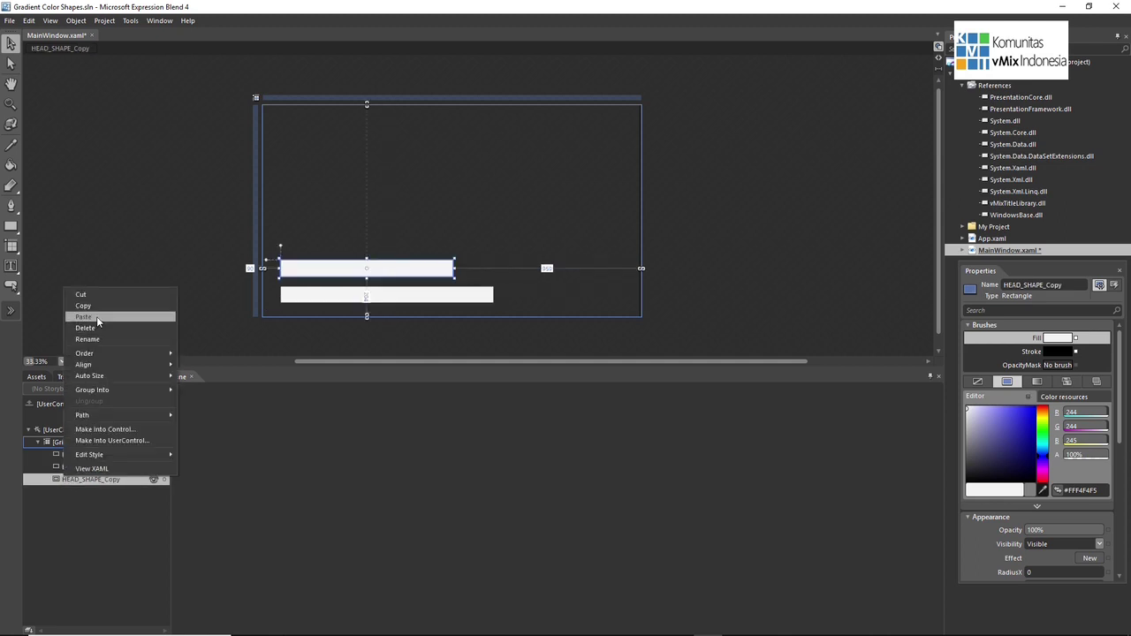
{"action": "left_click", "coordinate": [84, 316]}
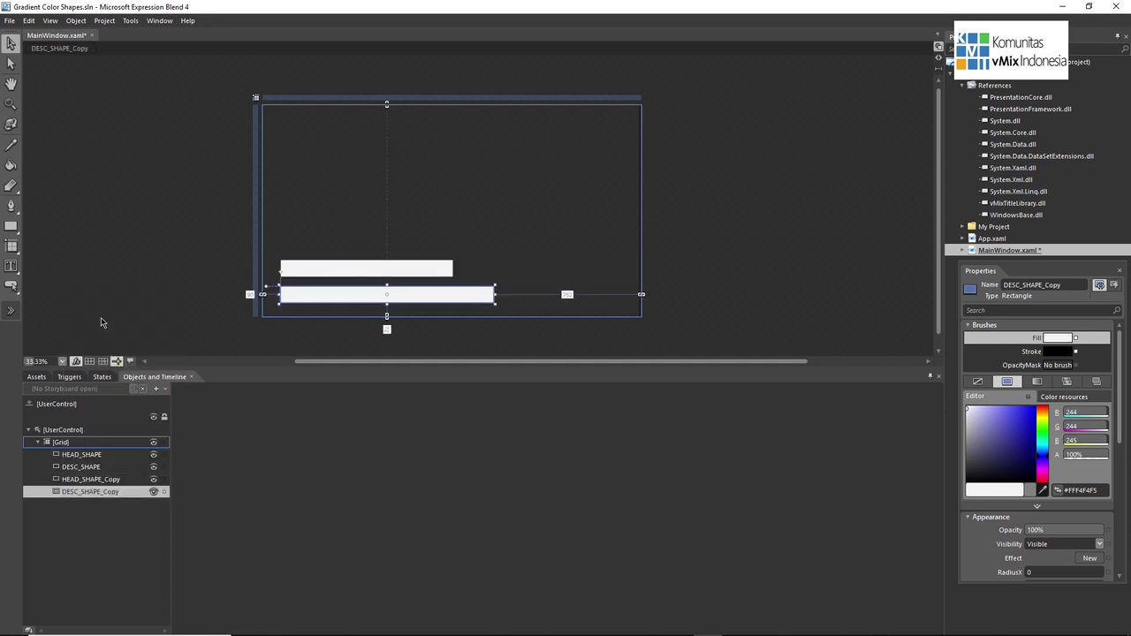
- Reorder HEAD_SHAPE_Copy in the object tree so it sits directly beneath HEAD_SHAPE, ahead of DESC_SHAPE
{"action": "left_click", "coordinate": [94, 456]}
{"action": "left_click", "coordinate": [92, 480]}
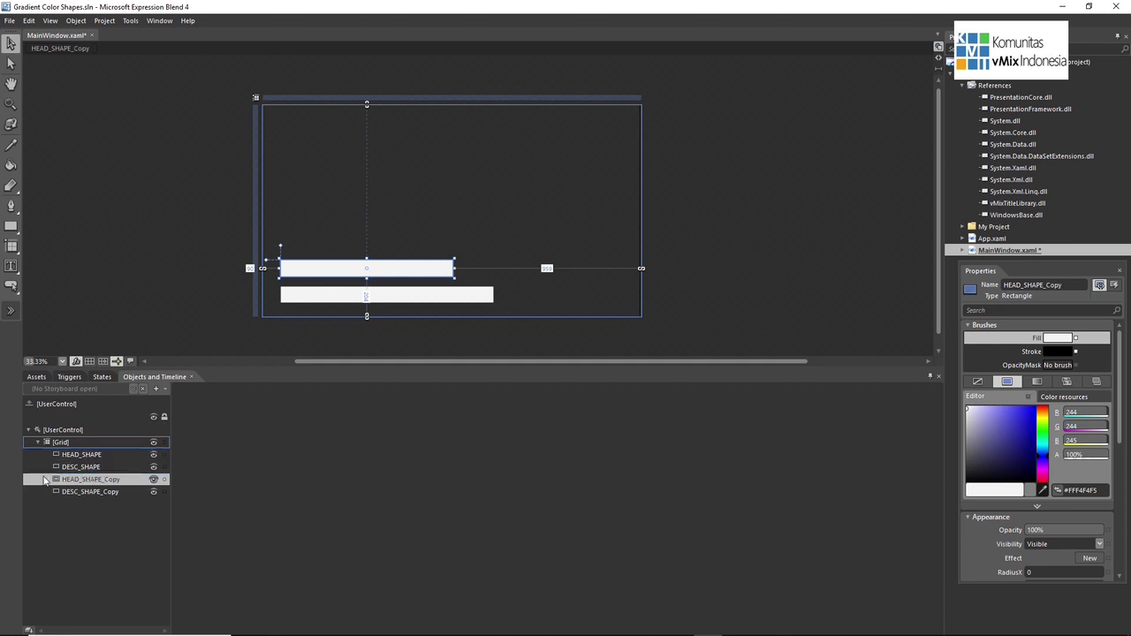
{"action": "left_click", "coordinate": [86, 468]}
{"action": "left_click", "coordinate": [63, 493]}
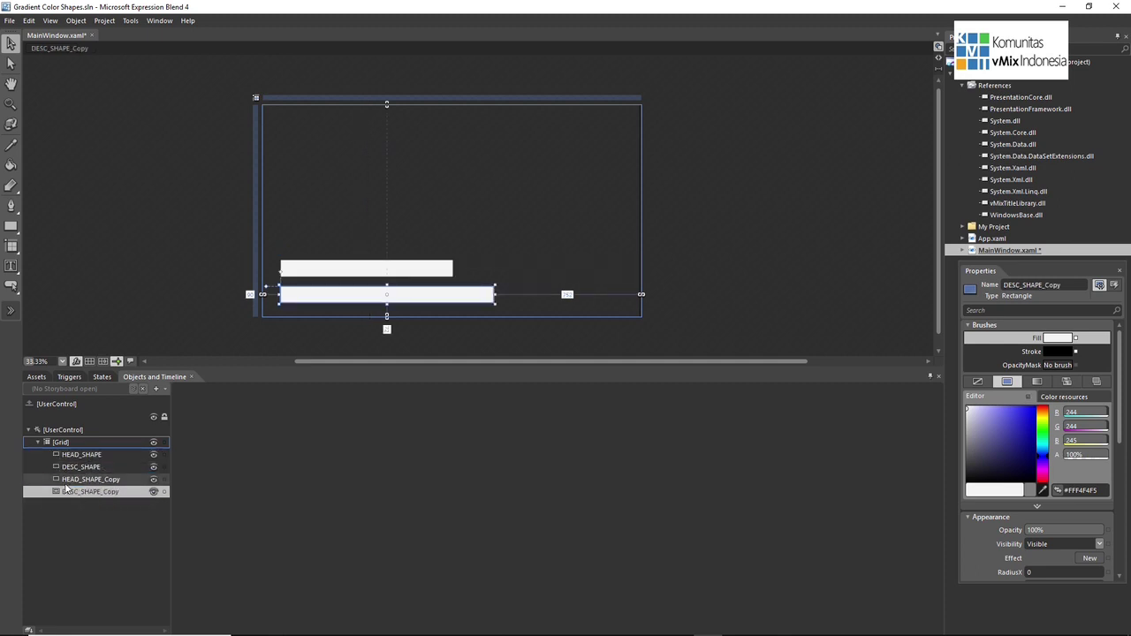
{"action": "left_click_drag", "start_coordinate": [79, 480], "coordinate": [81, 463]}
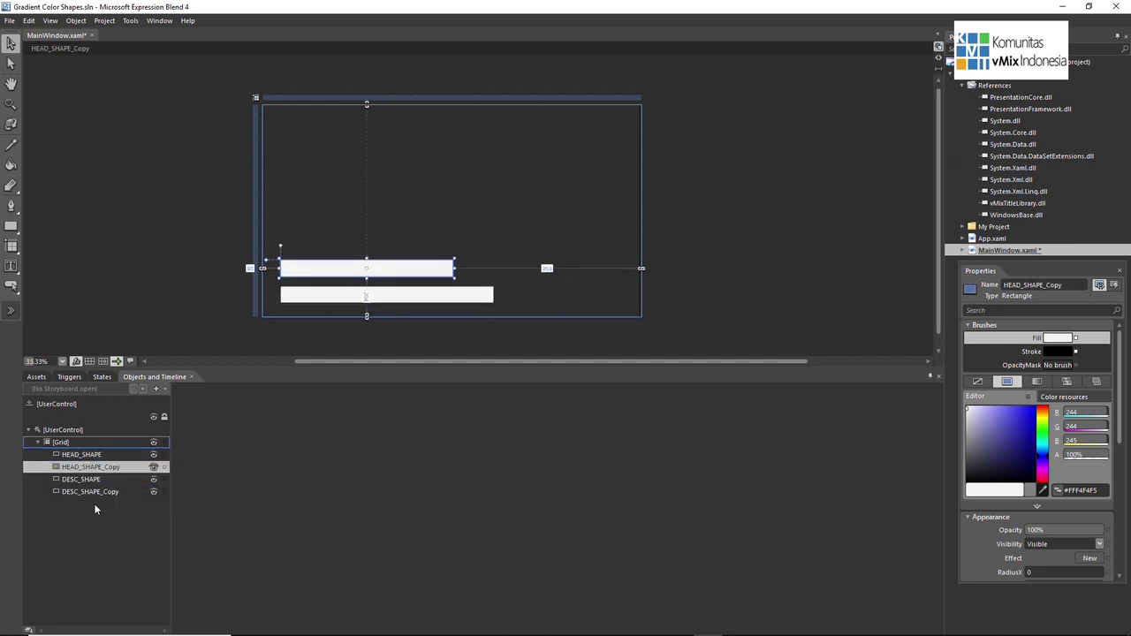
- Offset HEAD_SHAPE_Copy up and to the right of HEAD_SHAPE, and DESC_SHAPE_Copy down and to the right of DESC_SHAPE
{"action": "left_click", "coordinate": [172, 284]}
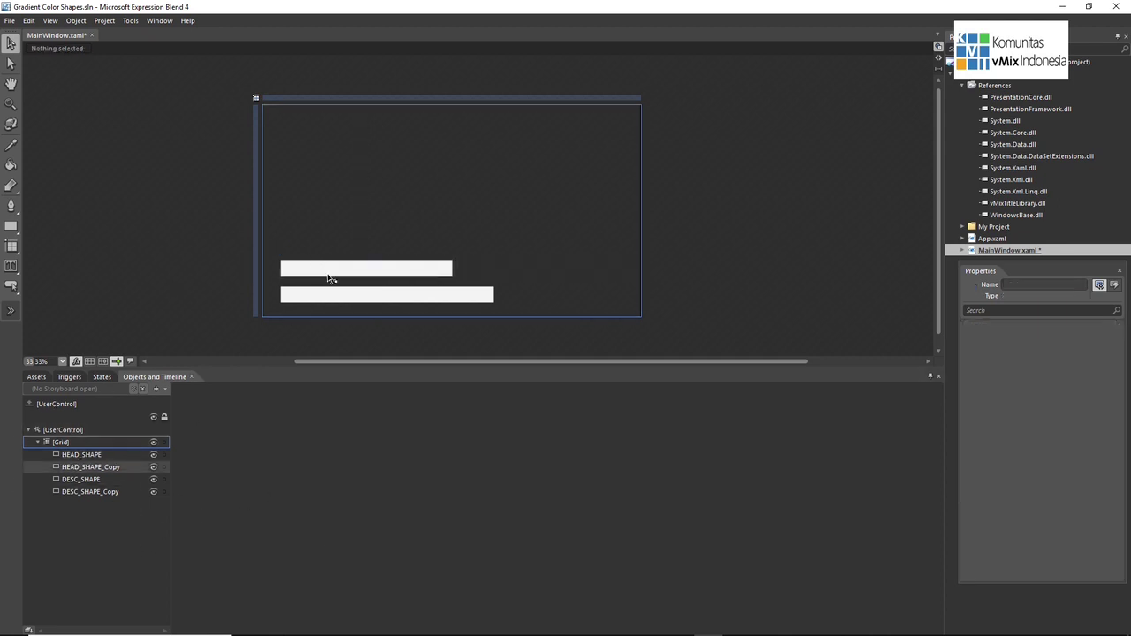
{"action": "left_click_drag", "start_coordinate": [339, 276], "coordinate": [371, 259]}
{"action": "left_click_drag", "start_coordinate": [356, 298], "coordinate": [377, 317]}
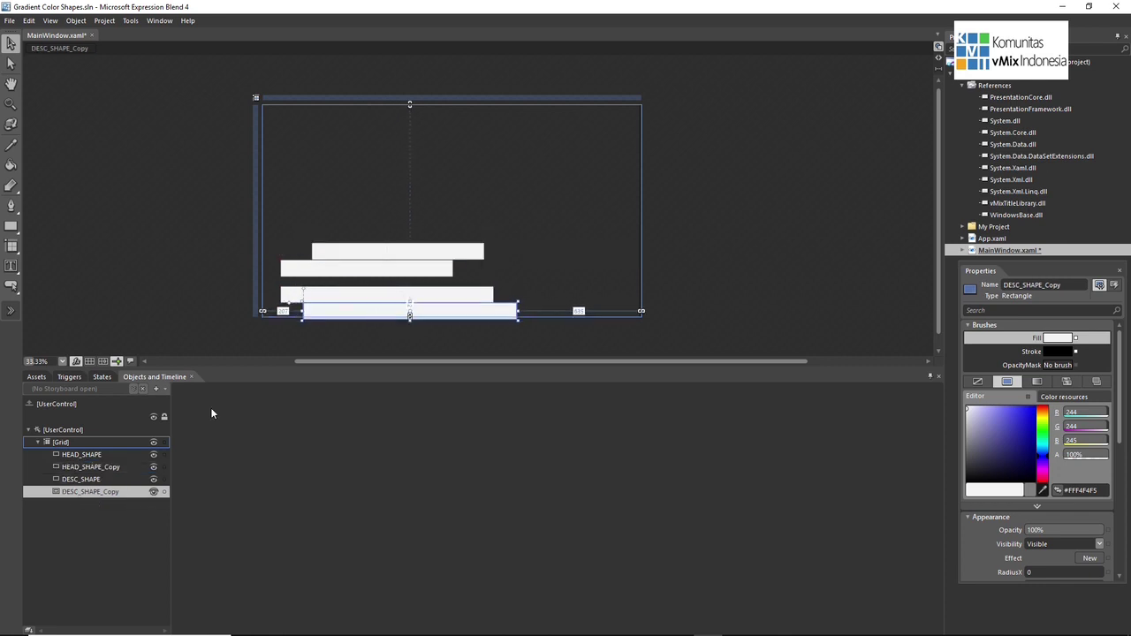
{"action": "left_click", "coordinate": [78, 454]}
{"action": "left_click", "coordinate": [80, 466]}
{"action": "left_click", "coordinate": [77, 479]}
{"action": "left_click", "coordinate": [79, 492]}
- Find the TextBlockDesign control in the assets with "text" and draw a small one outside the artboard, near its upper-left corner
{"action": "left_click", "coordinate": [13, 311]}
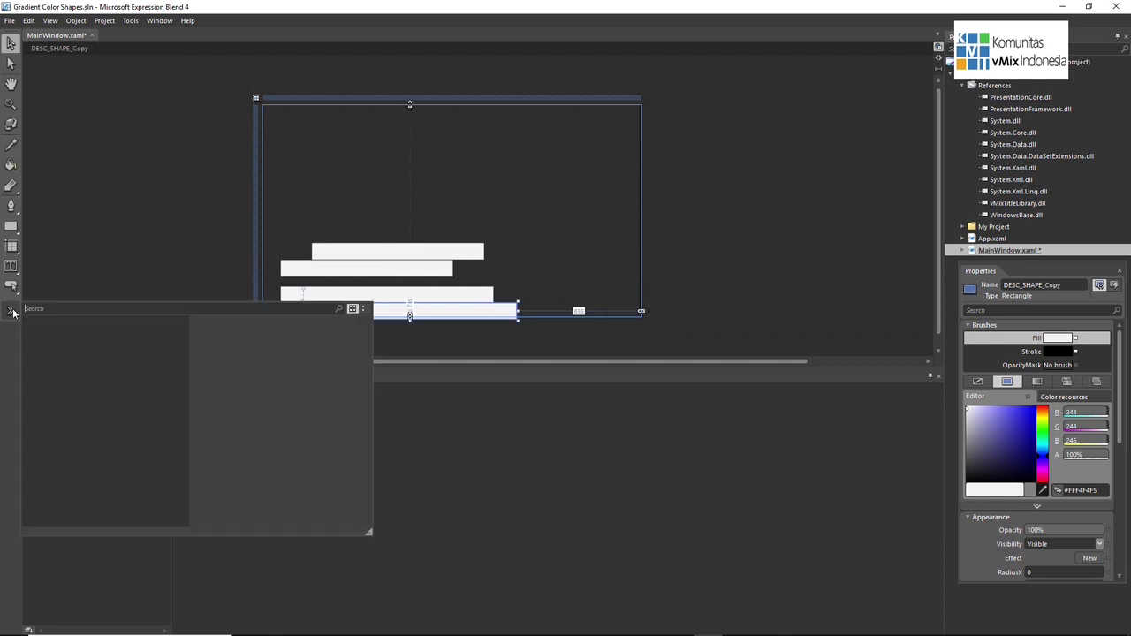
{"action": "type", "text": "text"}
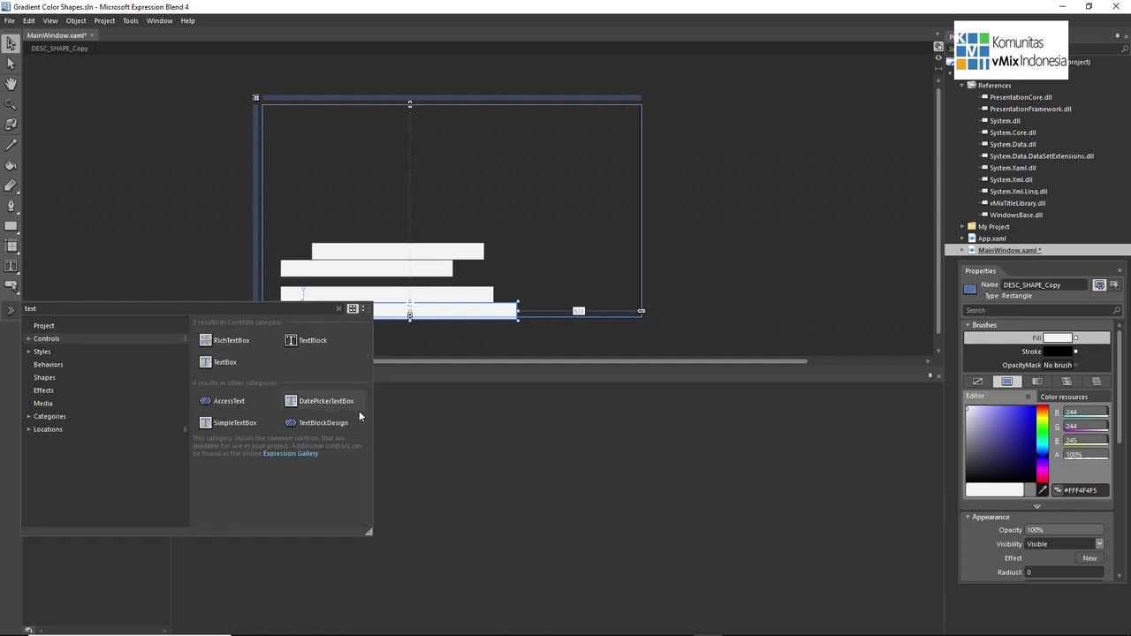
{"action": "left_click", "coordinate": [330, 421]}
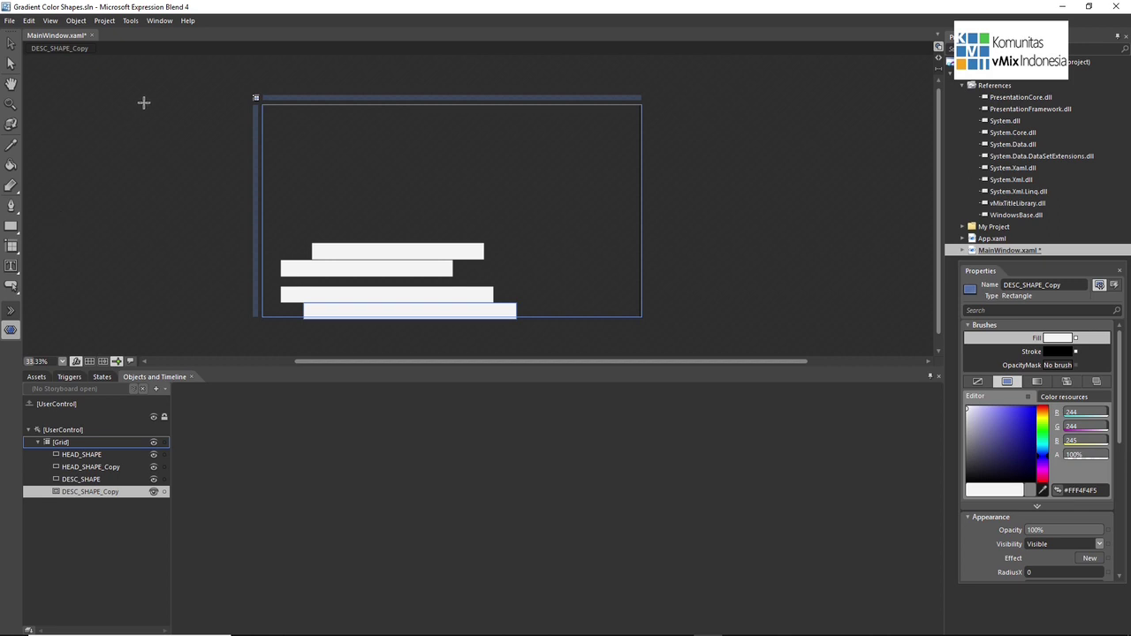
{"action": "left_click_drag", "start_coordinate": [173, 102], "coordinate": [210, 113]}
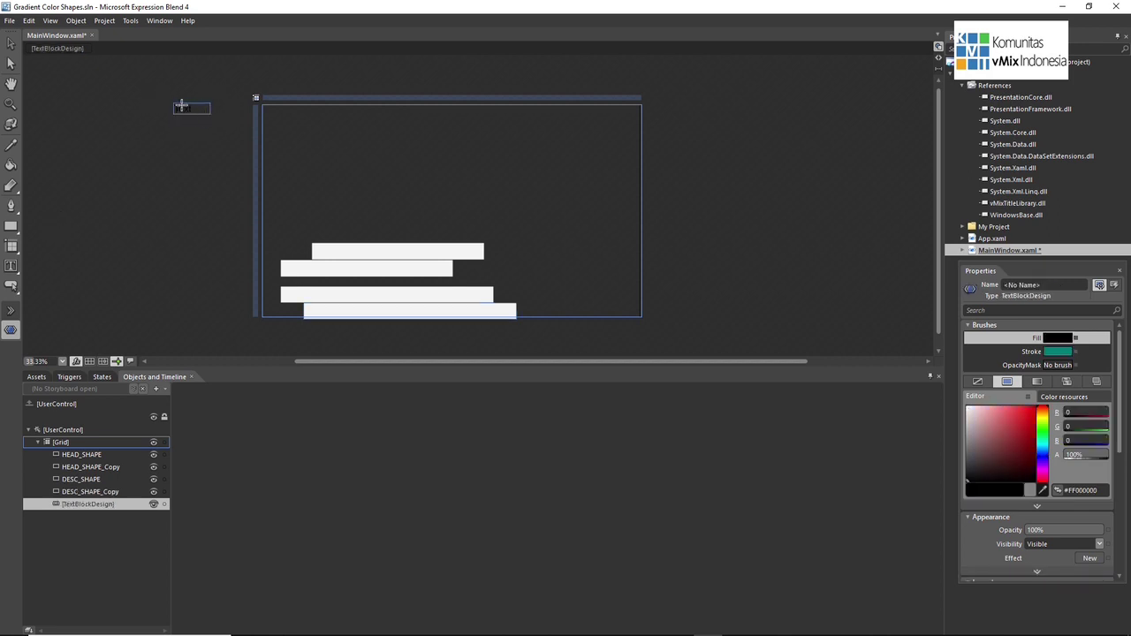
- Fill the new text block with pure red #FFFF0000 and rename it HEAD
{"action": "left_click_drag", "start_coordinate": [976, 481], "coordinate": [1066, 382]}
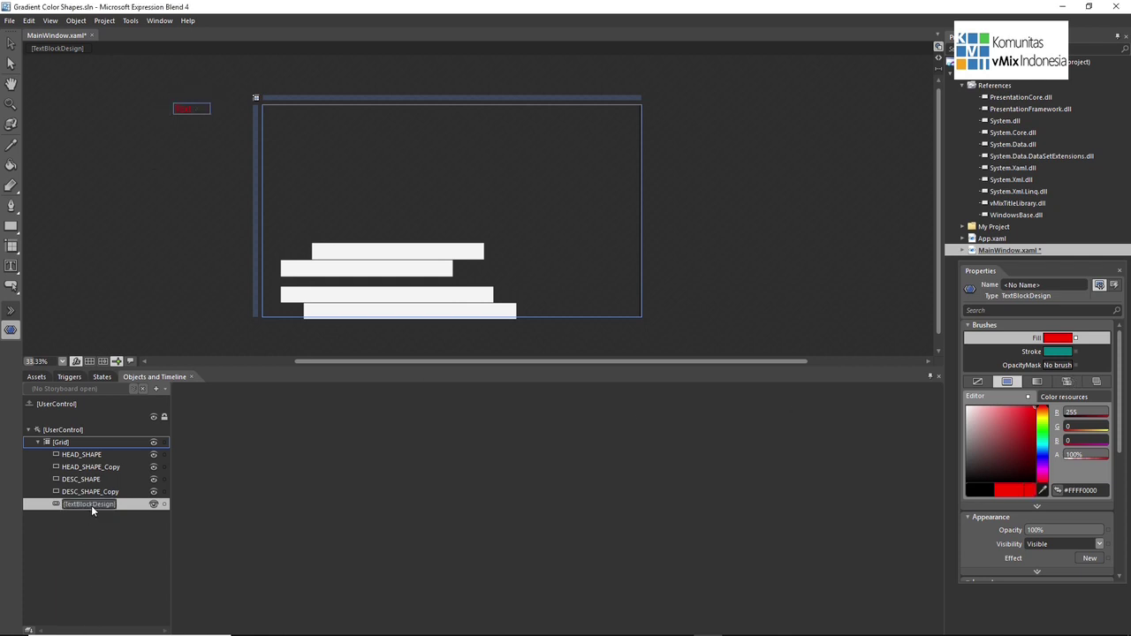
{"action": "type", "text": "HEAD"}
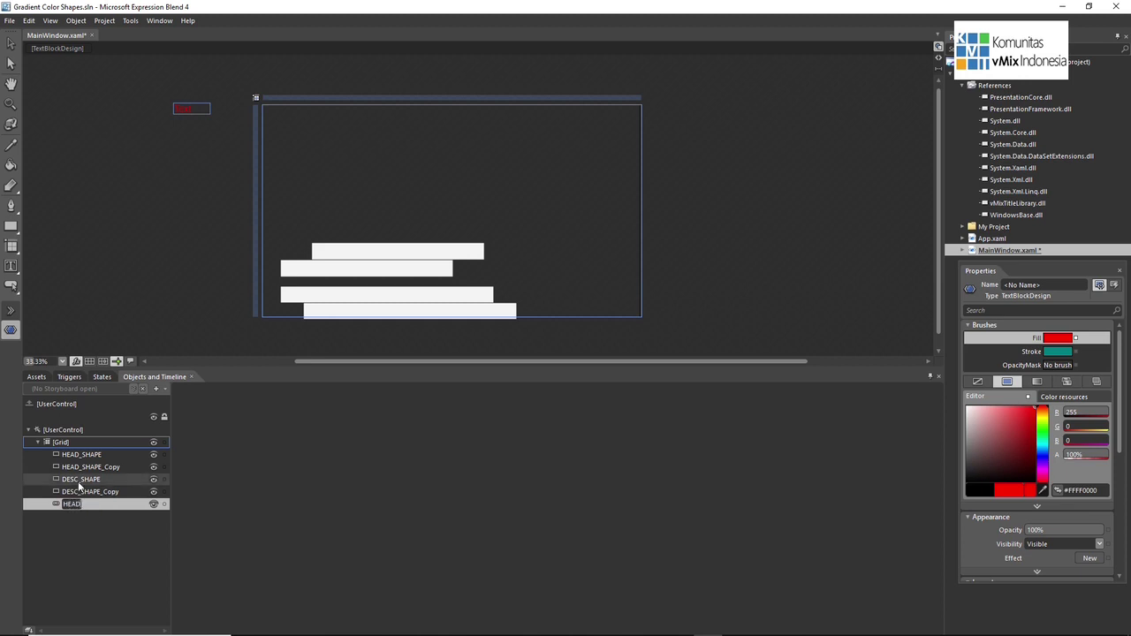
{"action": "key", "text": "Return"}
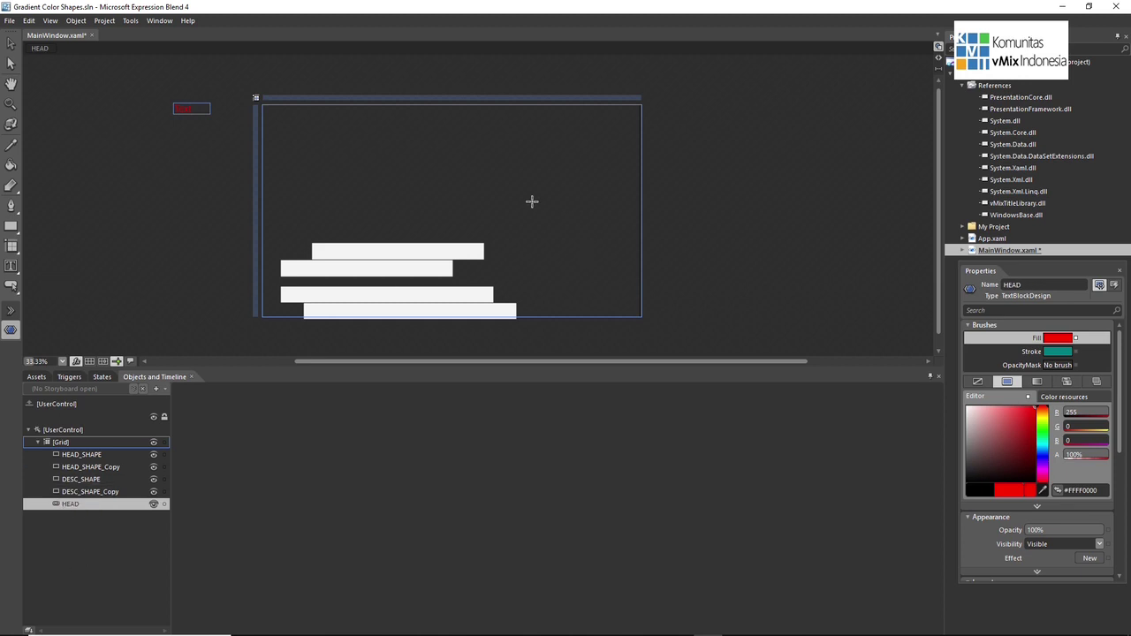
- Draw a second TextBlockDesign of similar size just below the HEAD text, outside the artboard
{"action": "left_click", "coordinate": [10, 314]}
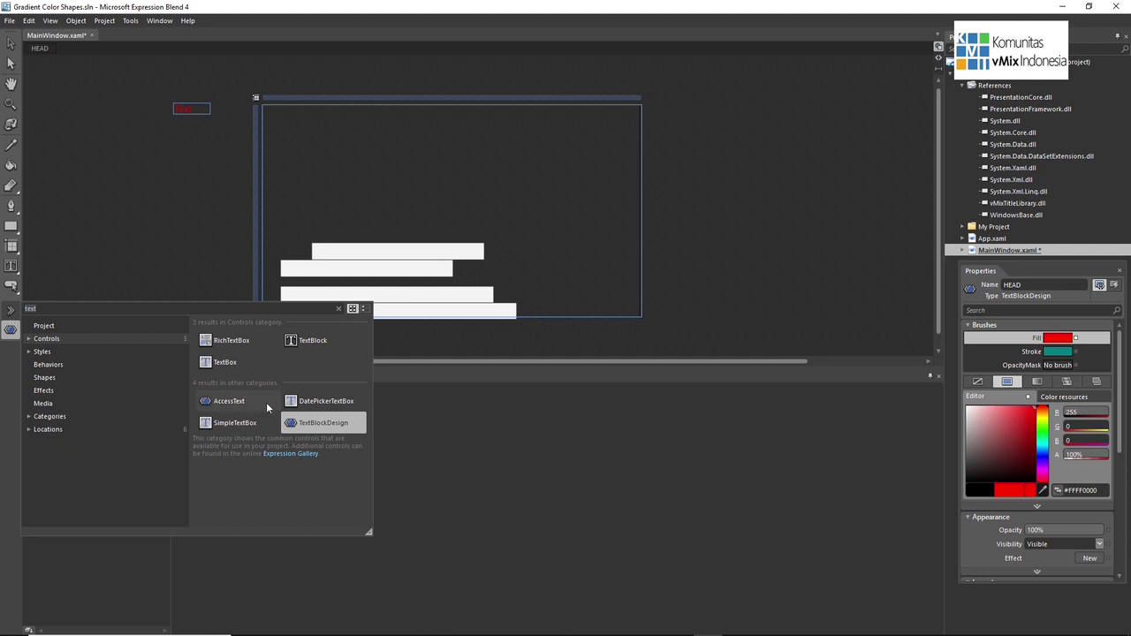
{"action": "left_click", "coordinate": [300, 425]}
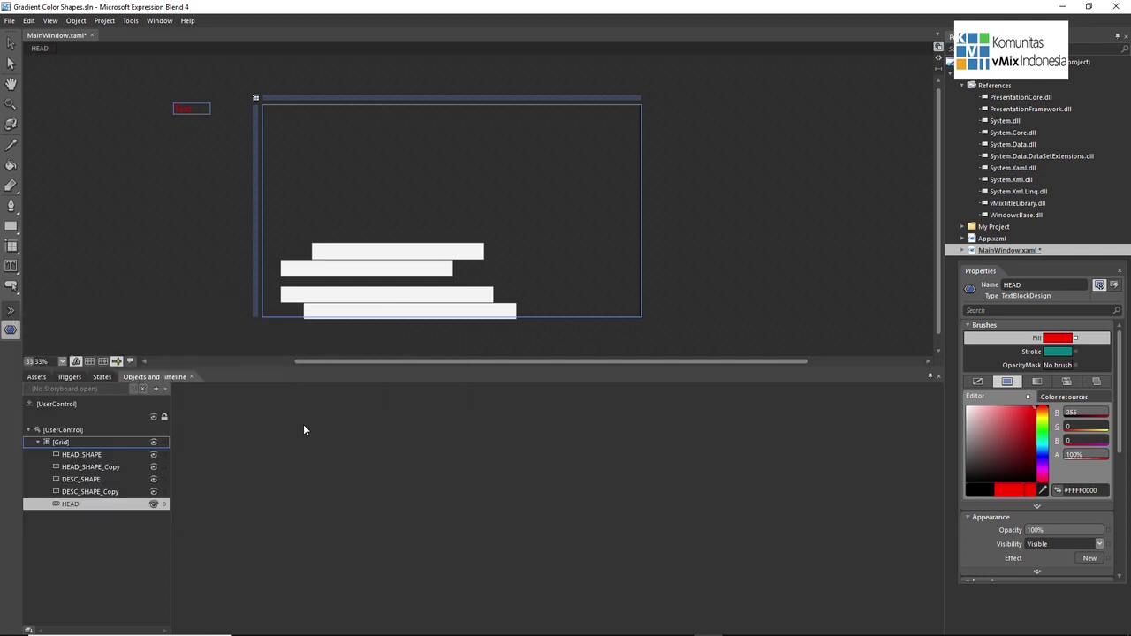
{"action": "left_click_drag", "start_coordinate": [173, 122], "coordinate": [206, 144]}
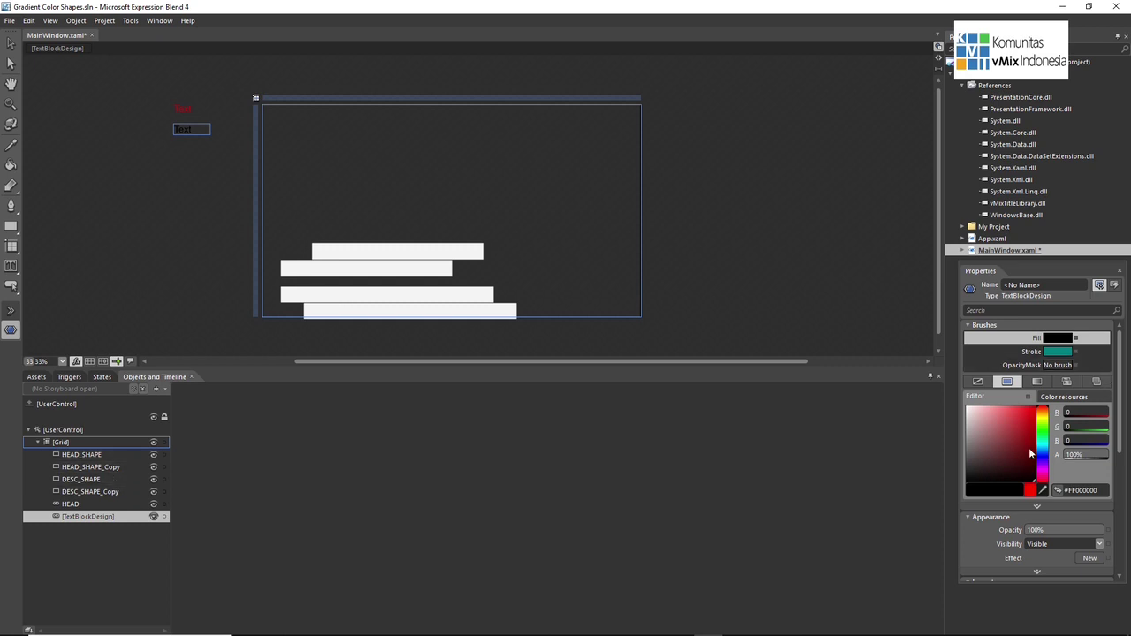
- Fill the second text block with blue #FF004AFF
{"action": "left_click_drag", "start_coordinate": [1040, 452], "coordinate": [1041, 447]}
{"action": "left_click", "coordinate": [1035, 408]}
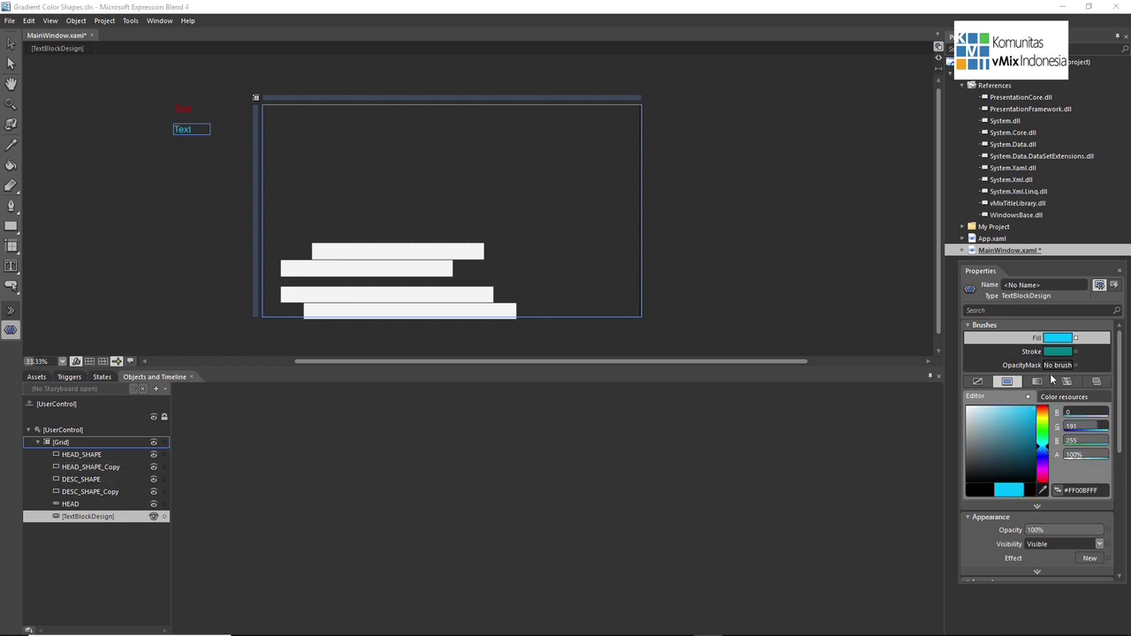
{"action": "left_click_drag", "start_coordinate": [1043, 447], "coordinate": [1042, 455]}
- Rename the blue text block as DESC and return to the Selection tool
{"action": "right_click", "coordinate": [94, 514]}
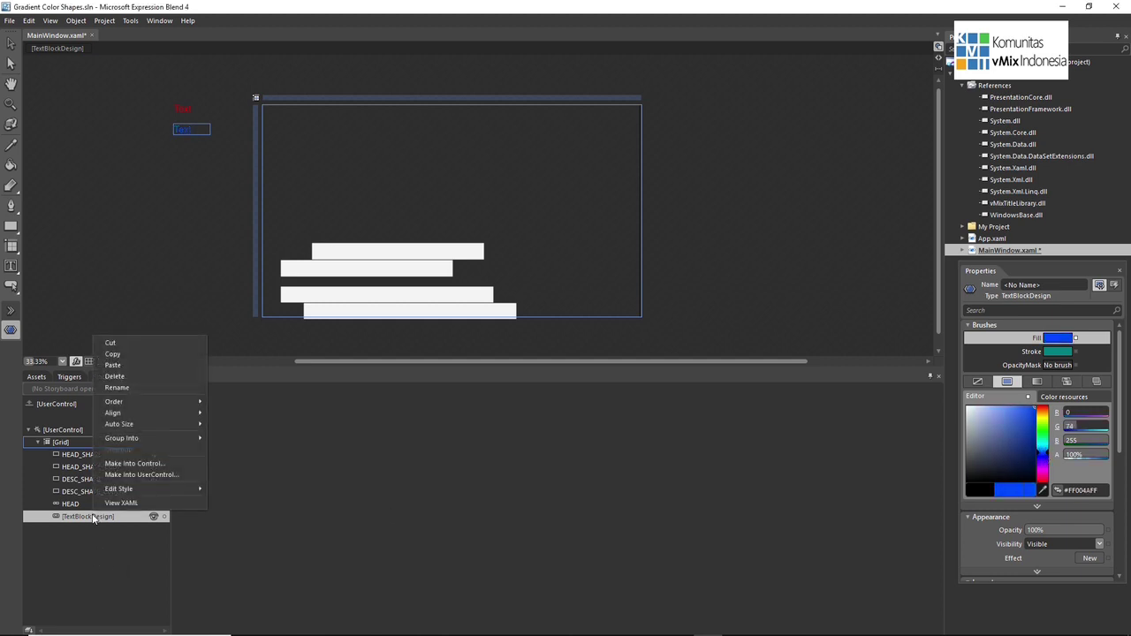
{"action": "left_click", "coordinate": [144, 389]}
{"action": "type", "text": "DESC"}
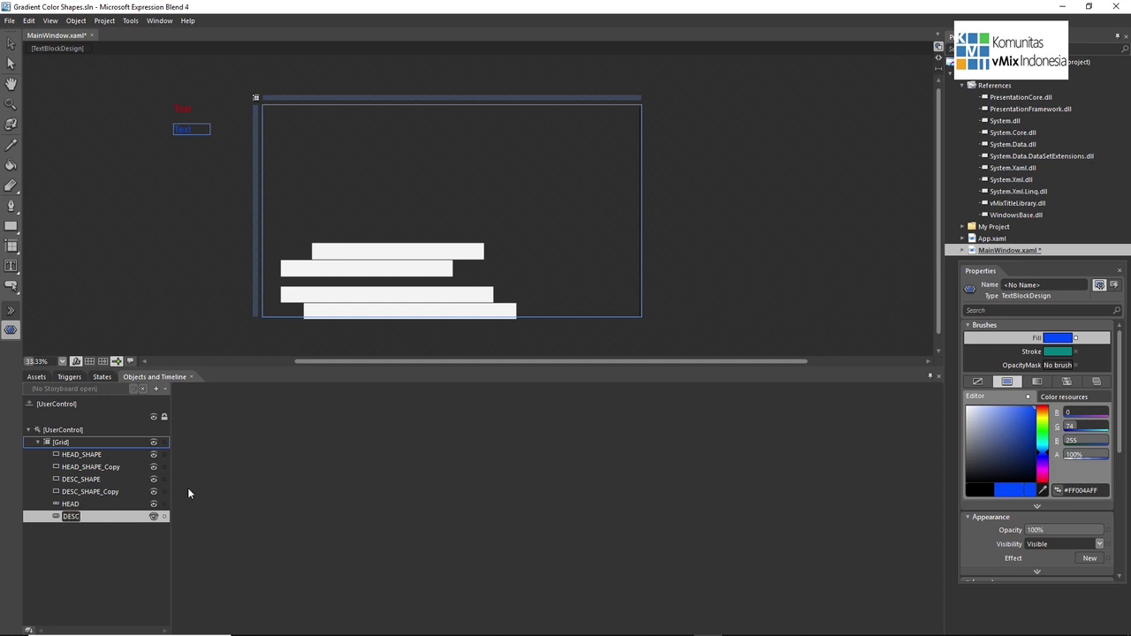
{"action": "key", "text": "Return"}
{"action": "left_click", "coordinate": [10, 42]}
- Nudge HEAD_SHAPE_Copy slightly up and to the right, then clear the selection
{"action": "left_click", "coordinate": [89, 455]}
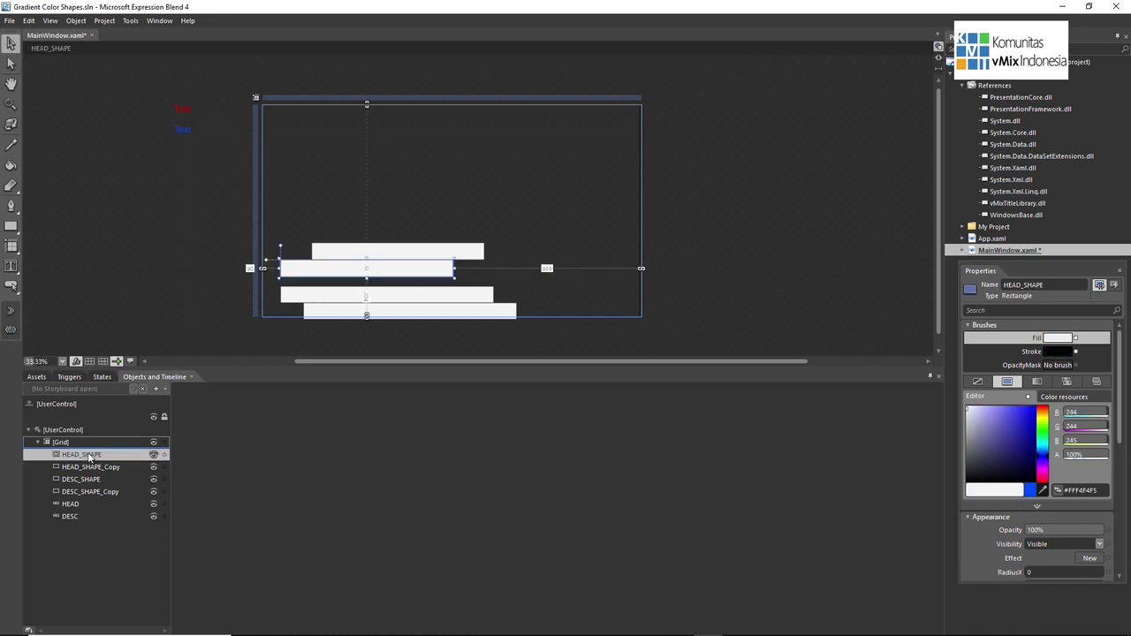
{"action": "left_click", "coordinate": [91, 466]}
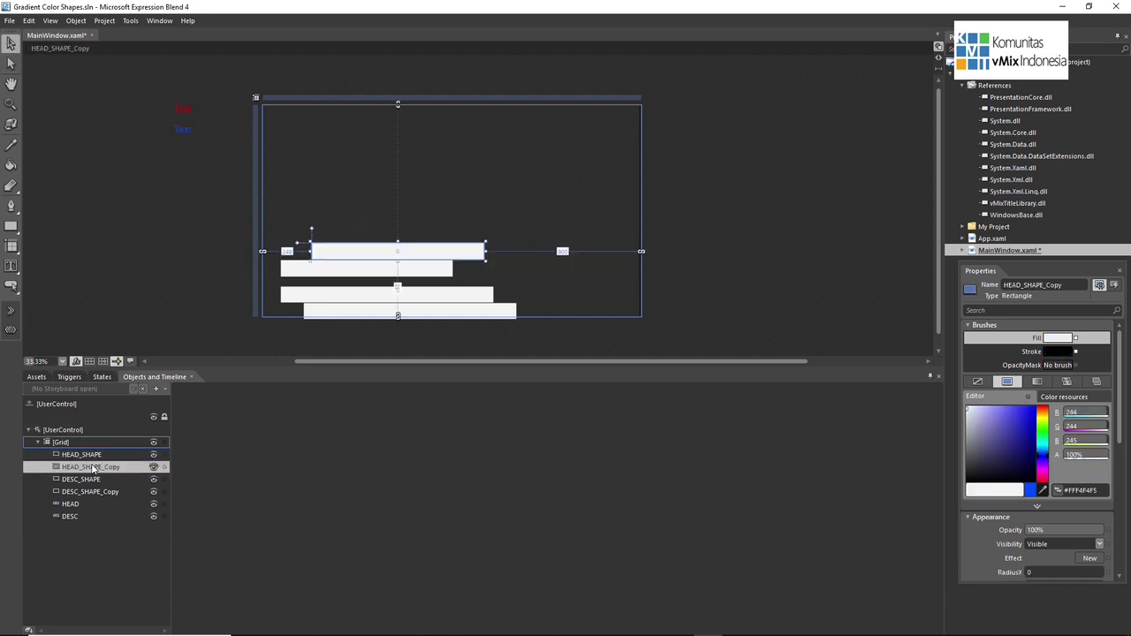
{"action": "left_click_drag", "start_coordinate": [469, 261], "coordinate": [474, 259]}
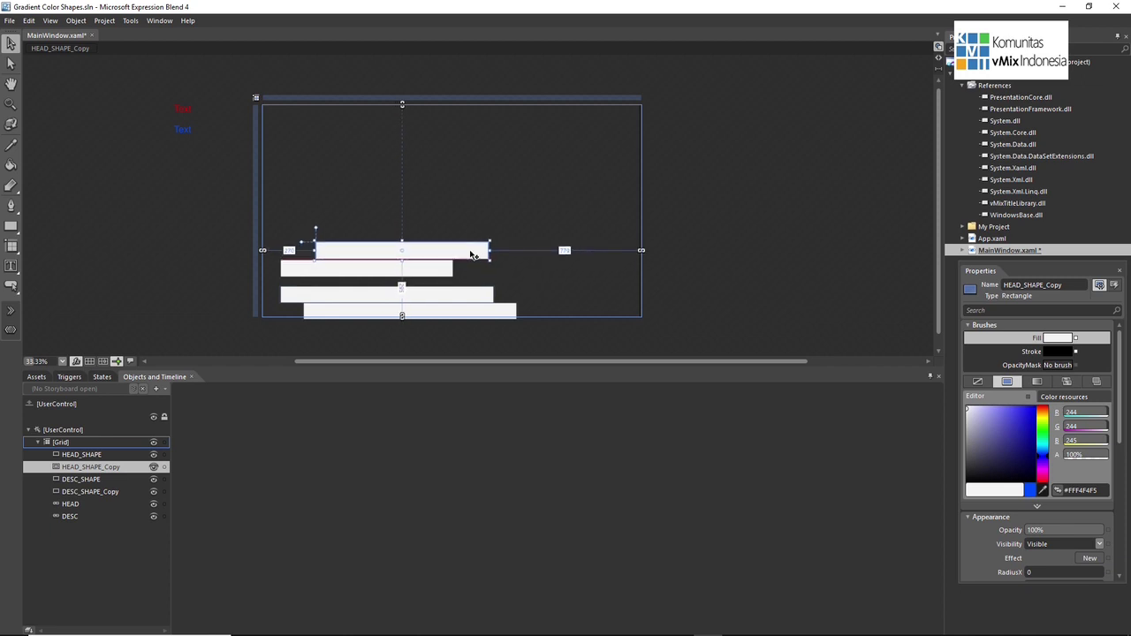
{"action": "left_click", "coordinate": [96, 455]}
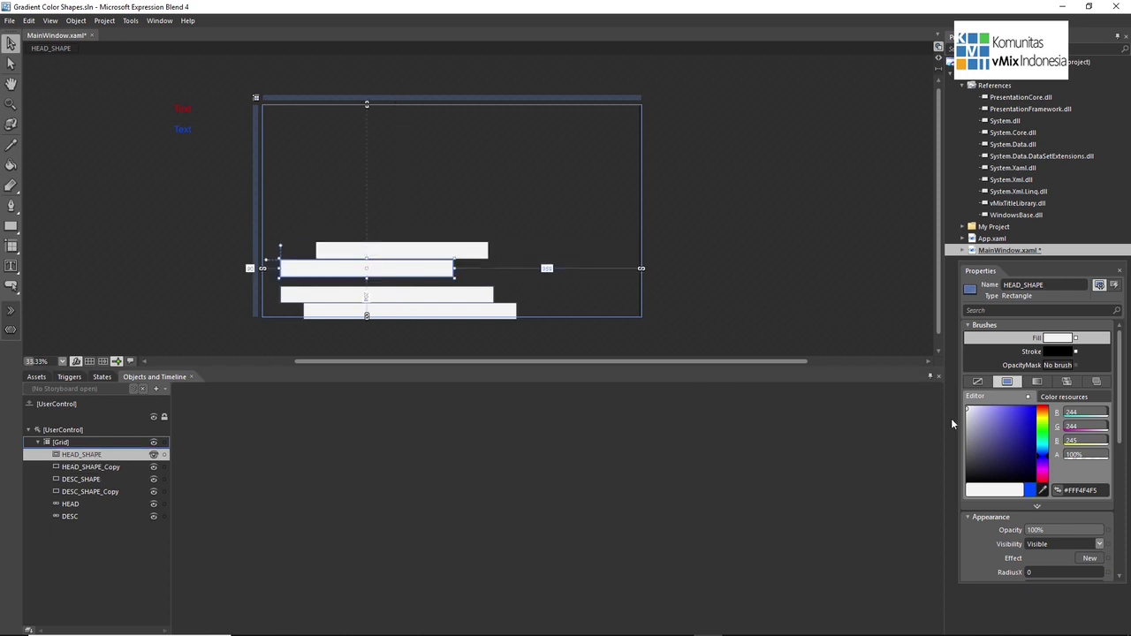
{"action": "left_click", "coordinate": [76, 479]}
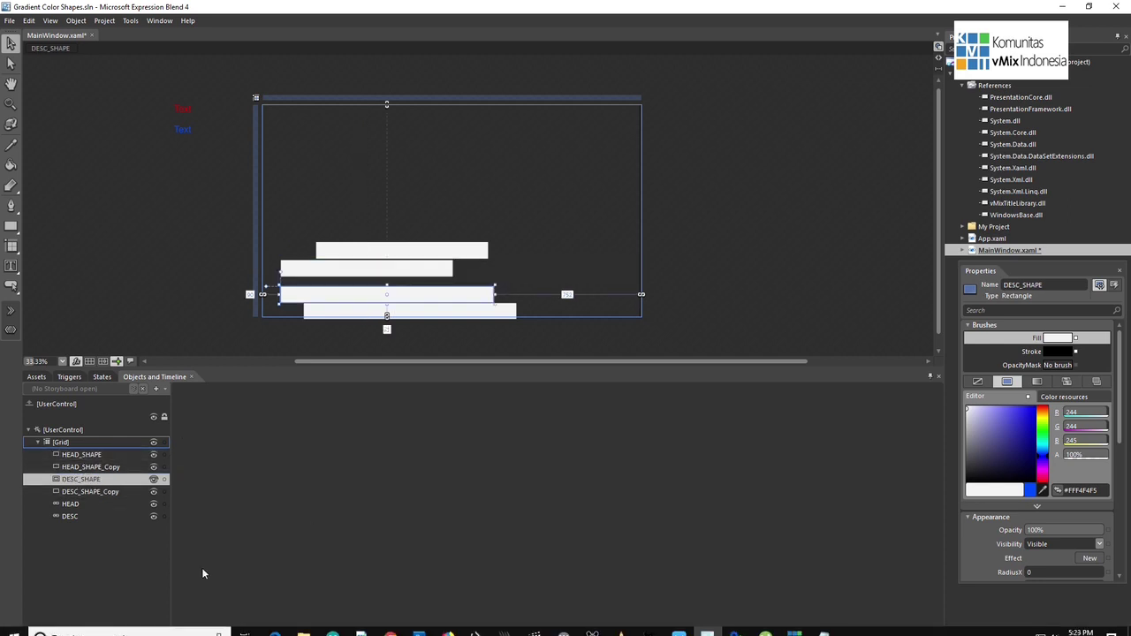
{"action": "left_click", "coordinate": [144, 270]}
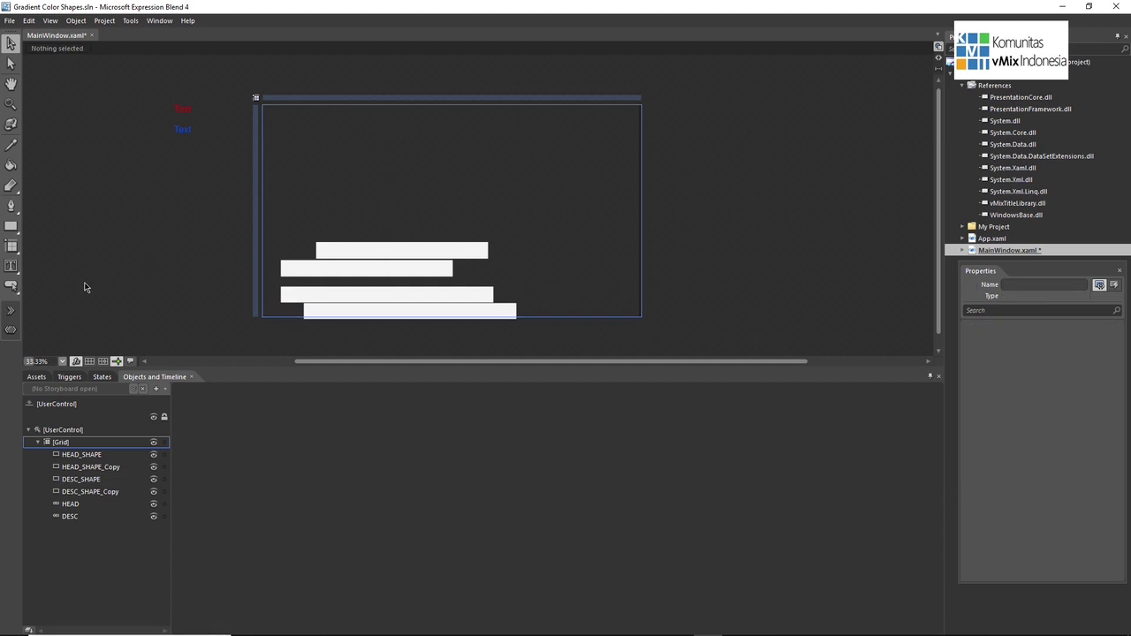
- Bind the Fill of HEAD_SHAPE to the Fill property of the HEAD text using an element property binding
{"action": "left_click", "coordinate": [102, 469]}
{"action": "left_click", "coordinate": [103, 457]}
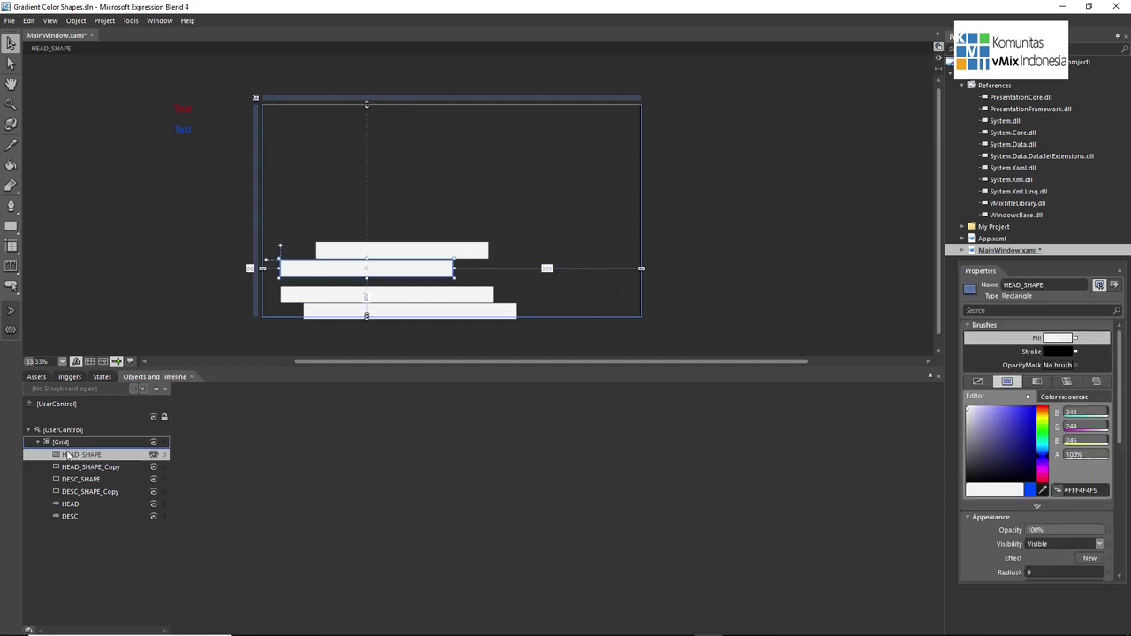
{"action": "left_click", "coordinate": [1076, 339]}
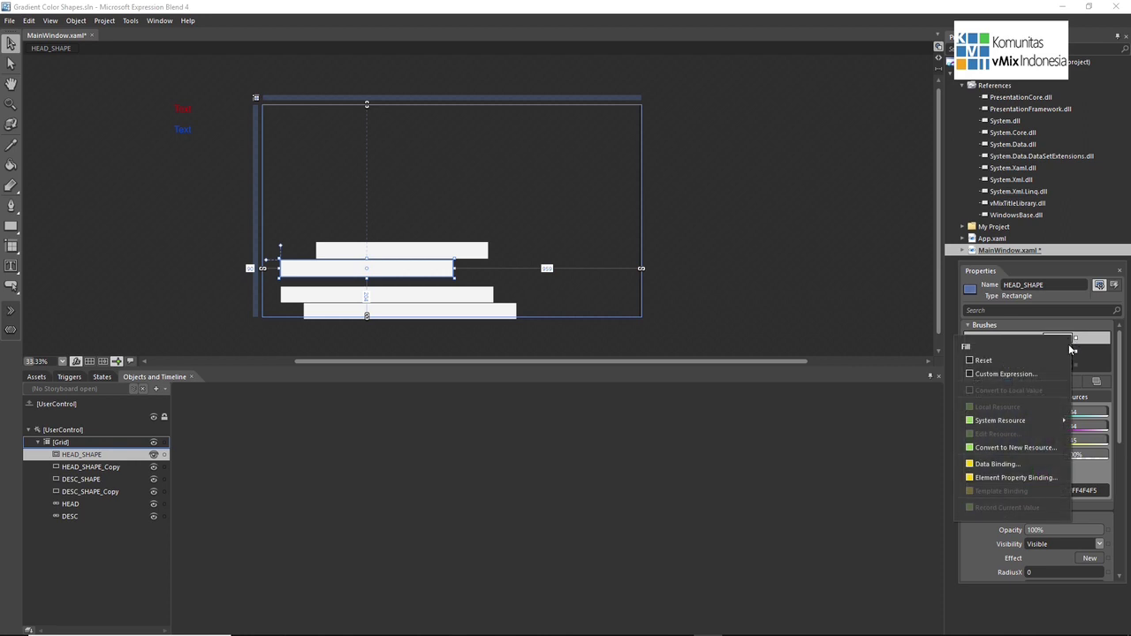
{"action": "left_click", "coordinate": [1023, 475]}
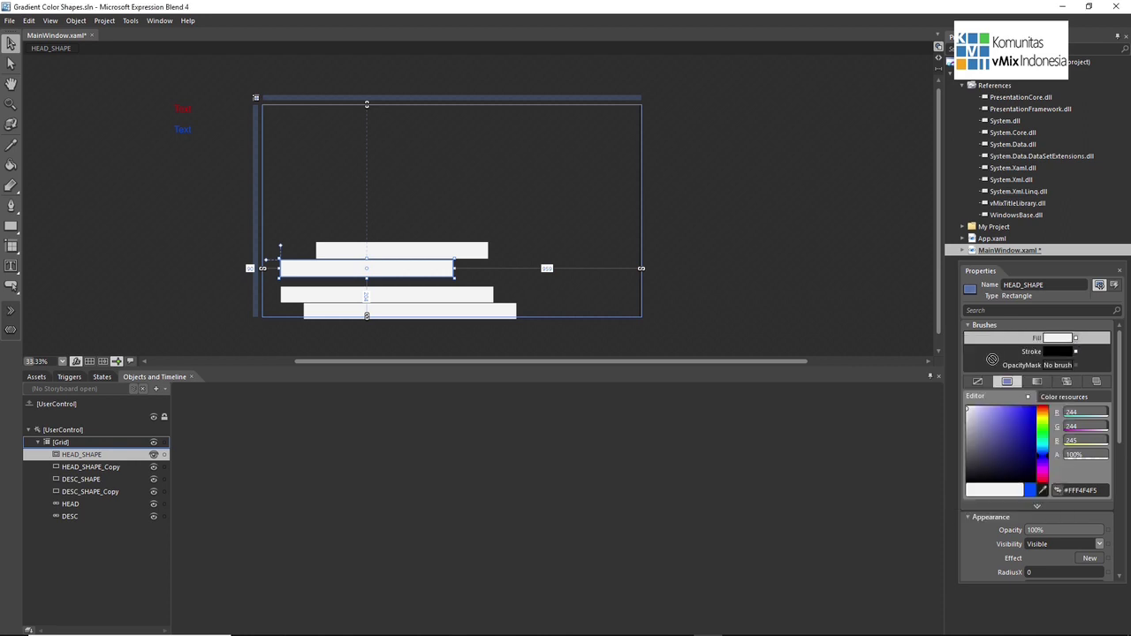
{"action": "left_click", "coordinate": [190, 111]}
{"action": "left_click", "coordinate": [634, 344]}
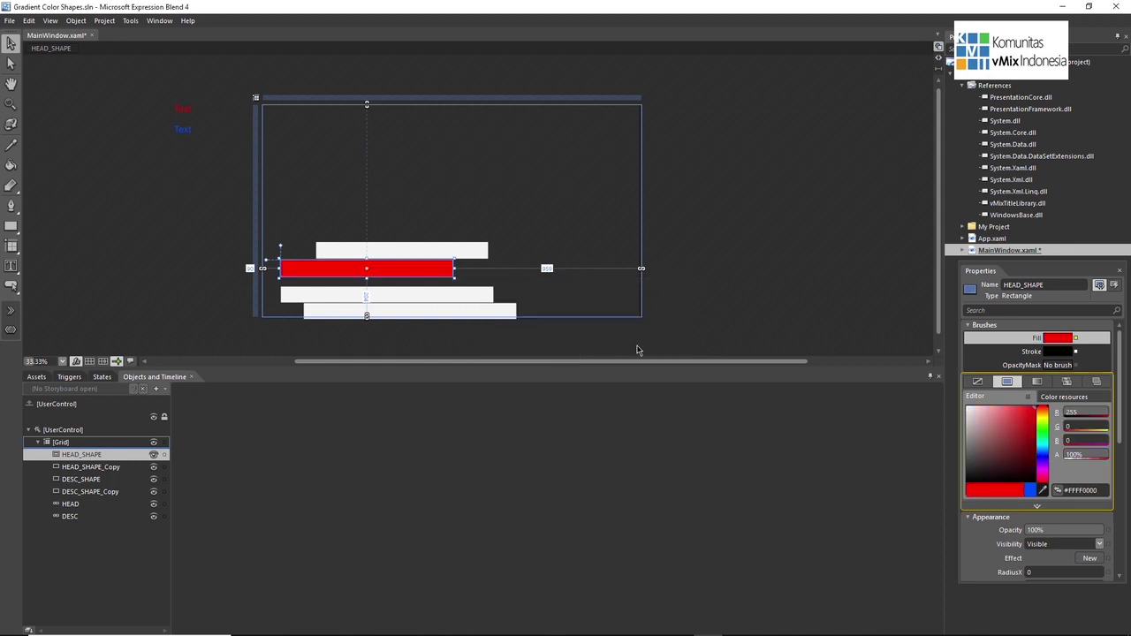
- Bind the Fill of DESC_SHAPE to the Fill property of the DESC text using an element property binding
{"action": "left_click", "coordinate": [81, 480]}
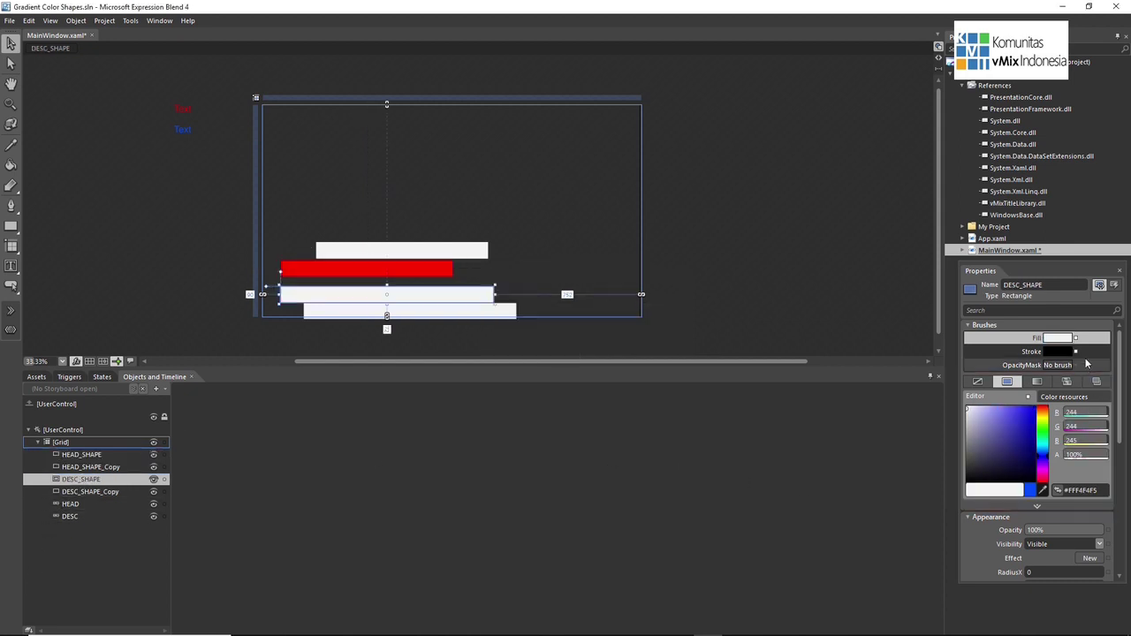
{"action": "left_click", "coordinate": [1075, 338]}
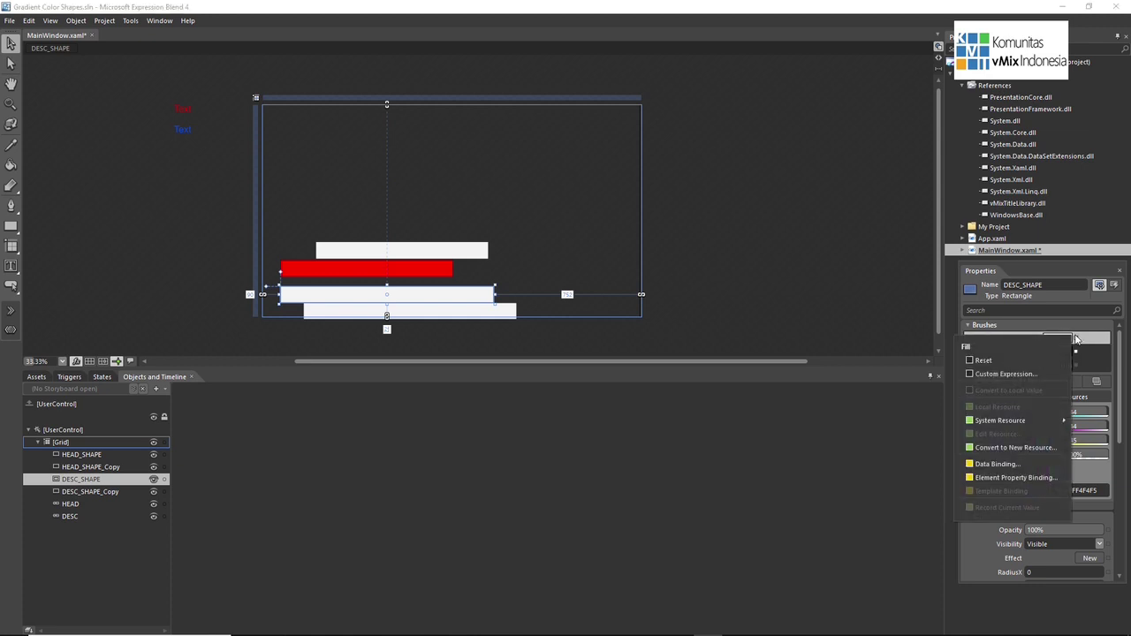
{"action": "left_click", "coordinate": [1025, 477]}
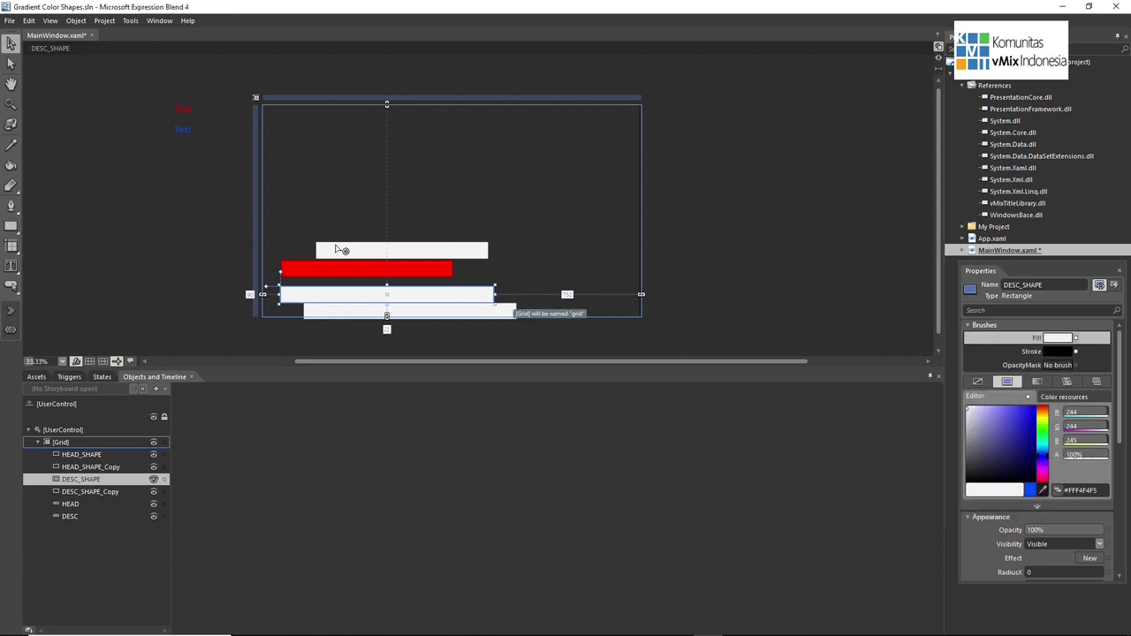
{"action": "left_click", "coordinate": [181, 129]}
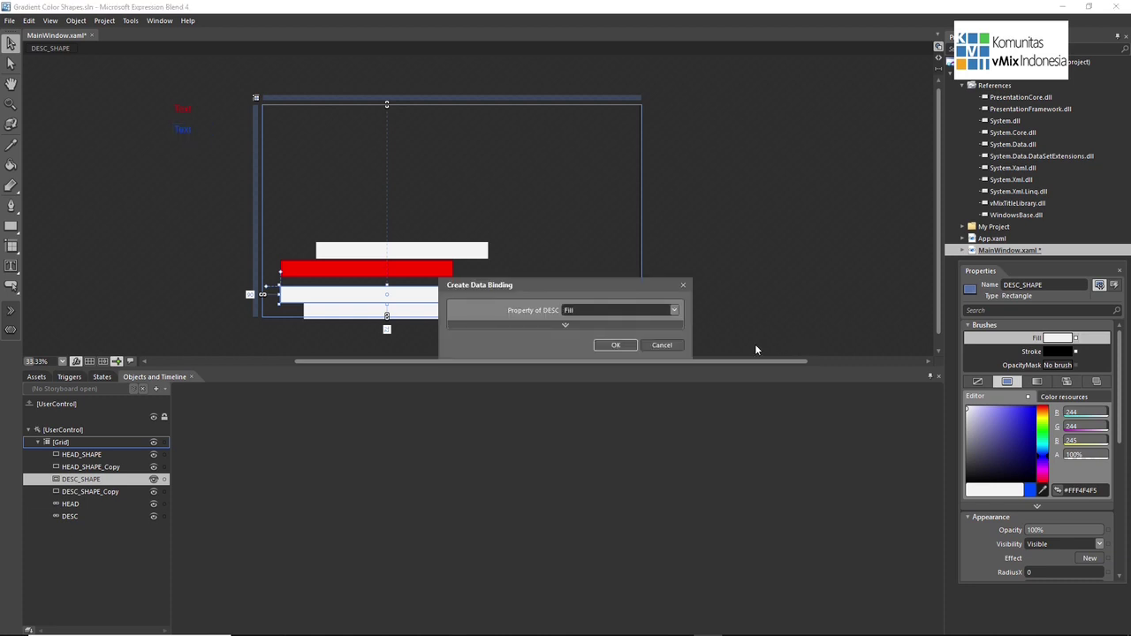
{"action": "left_click", "coordinate": [616, 346]}
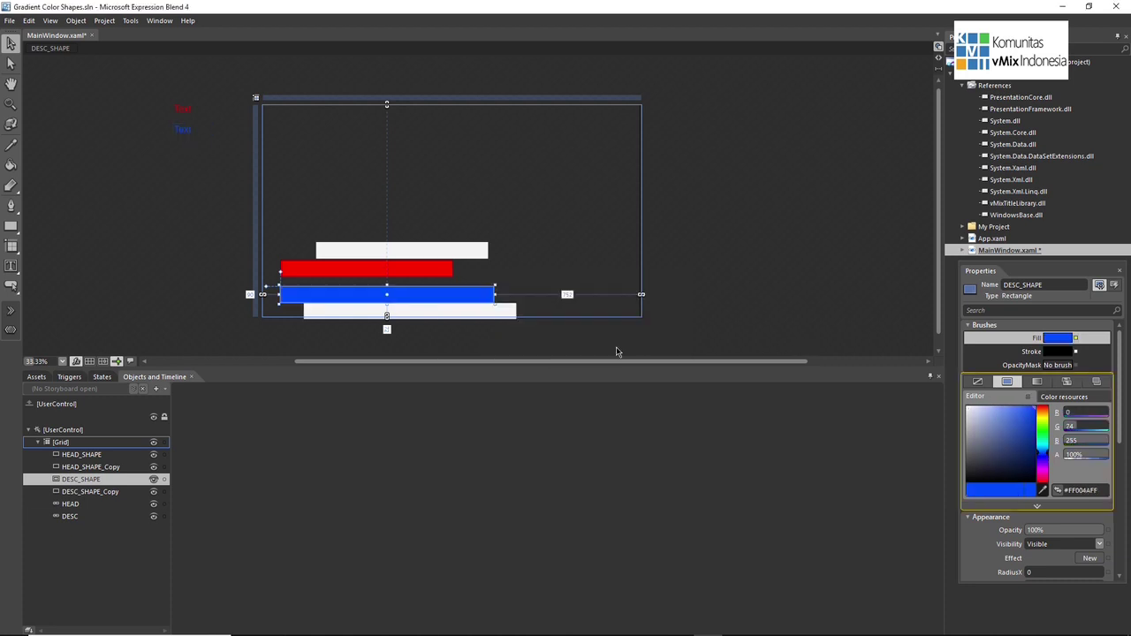
- Move HEAD_SHAPE_Copy down level with the red HEAD_SHAPE, overlapping it but leaving the red shape's left end exposed
{"action": "left_click", "coordinate": [230, 159]}
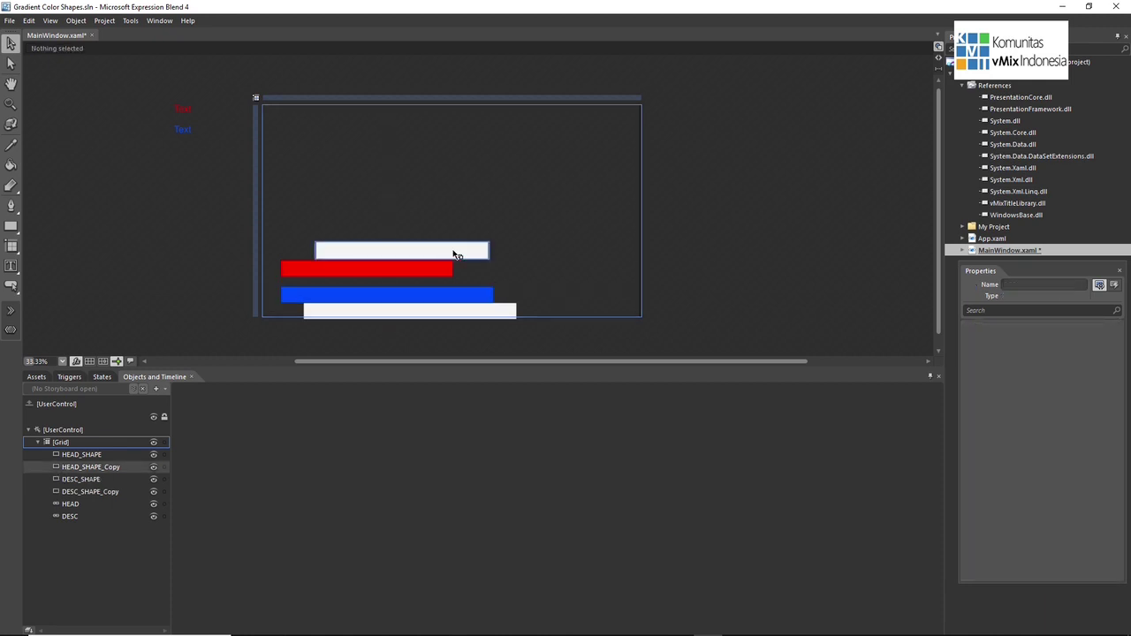
{"action": "left_click_drag", "start_coordinate": [456, 256], "coordinate": [452, 272]}
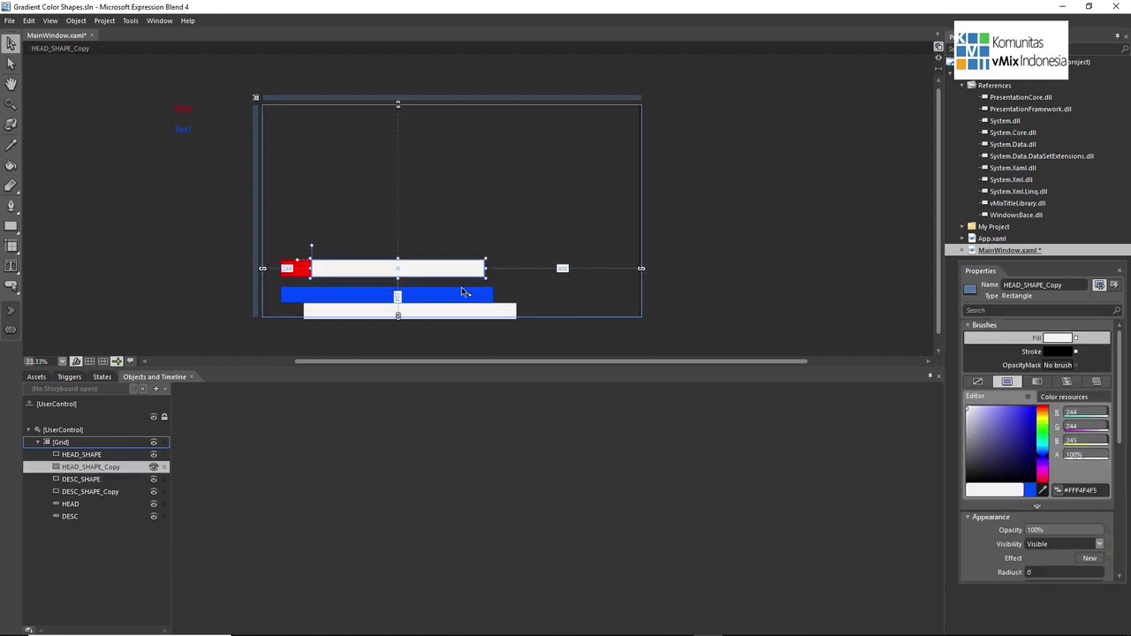
- Move DESC_SHAPE_Copy up level with the blue DESC_SHAPE, leaving the blue shape's left end exposed
{"action": "left_click_drag", "start_coordinate": [485, 315], "coordinate": [486, 297]}
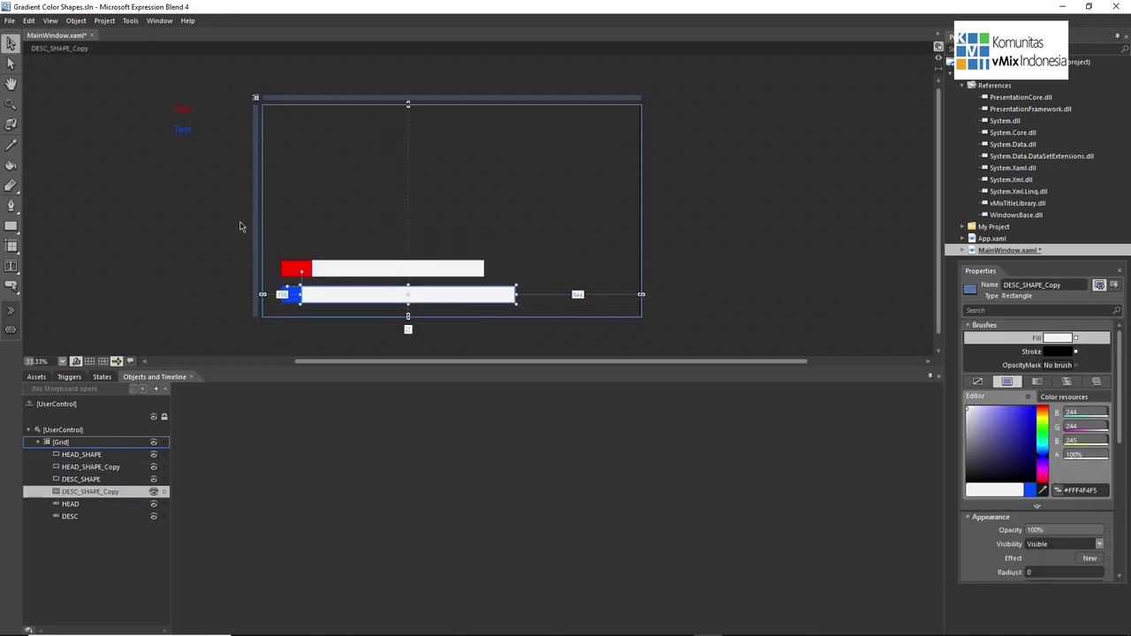
- Give HEAD_SHAPE_Copy a gradient fill with the black stop at 60% alpha and the white stop at 0% alpha
{"action": "left_click", "coordinate": [73, 455]}
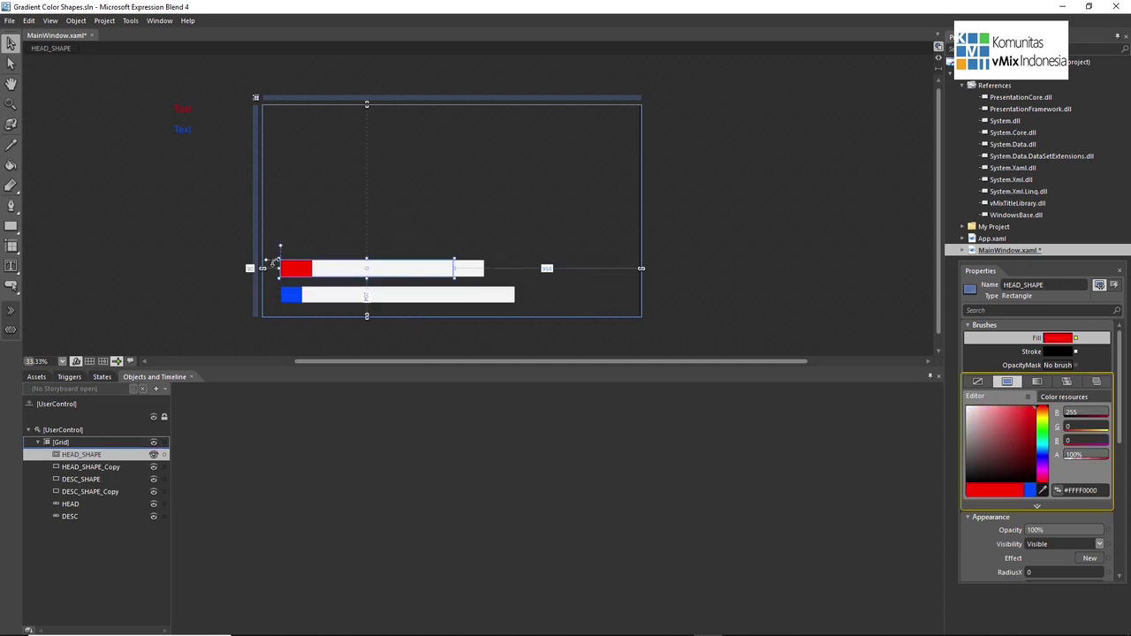
{"action": "left_click", "coordinate": [116, 466]}
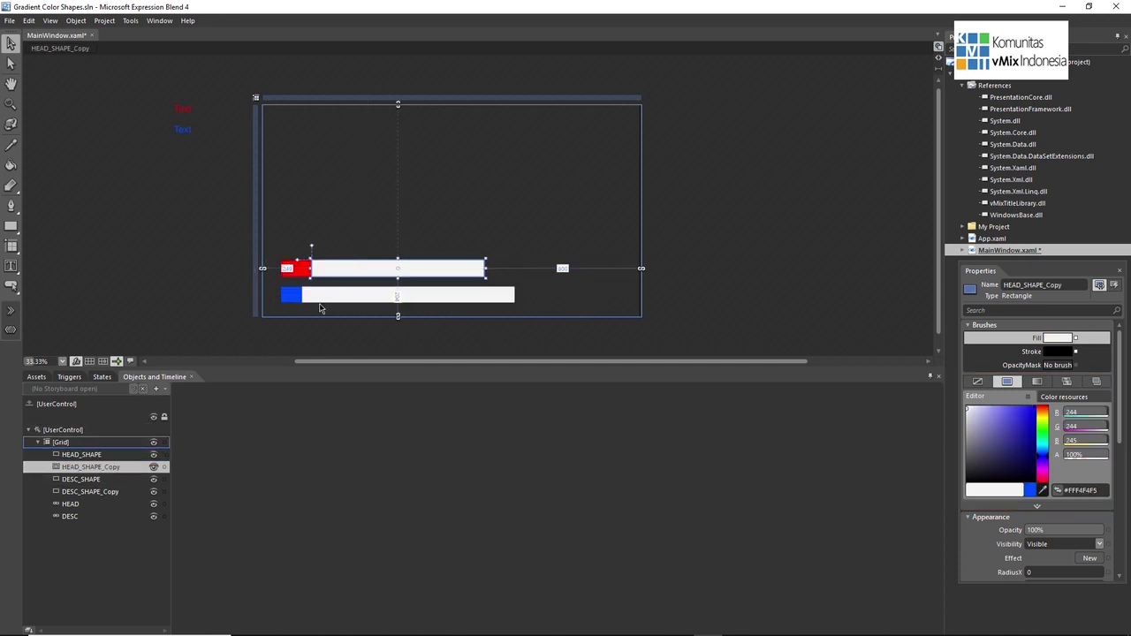
{"action": "left_click", "coordinate": [1037, 381]}
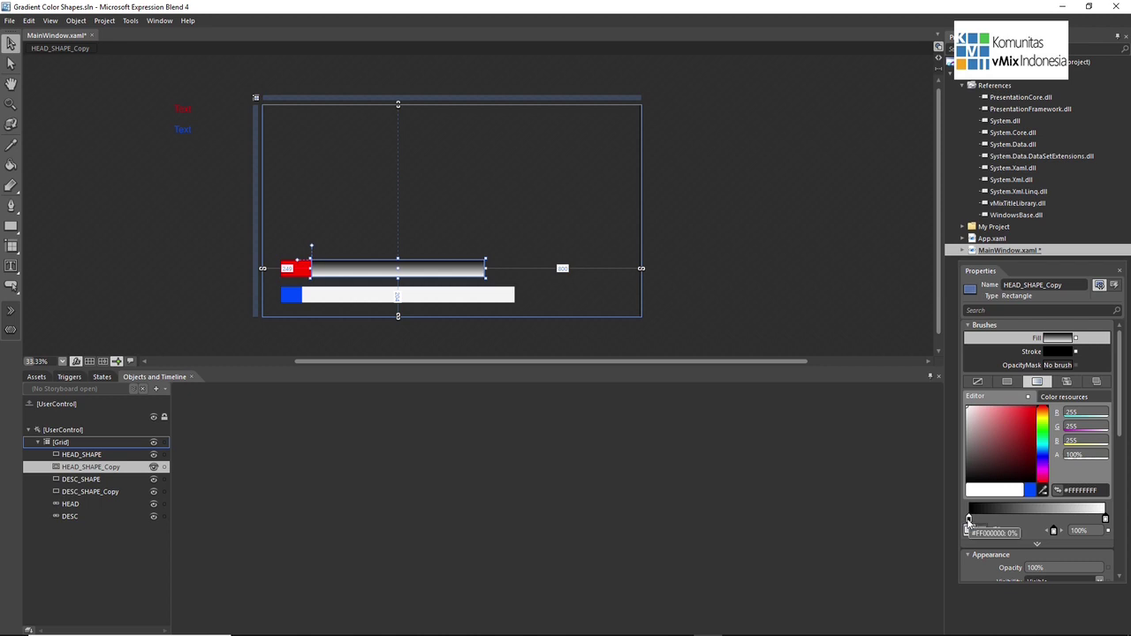
{"action": "left_click", "coordinate": [968, 520]}
{"action": "left_click_drag", "start_coordinate": [1087, 454], "coordinate": [1037, 454]}
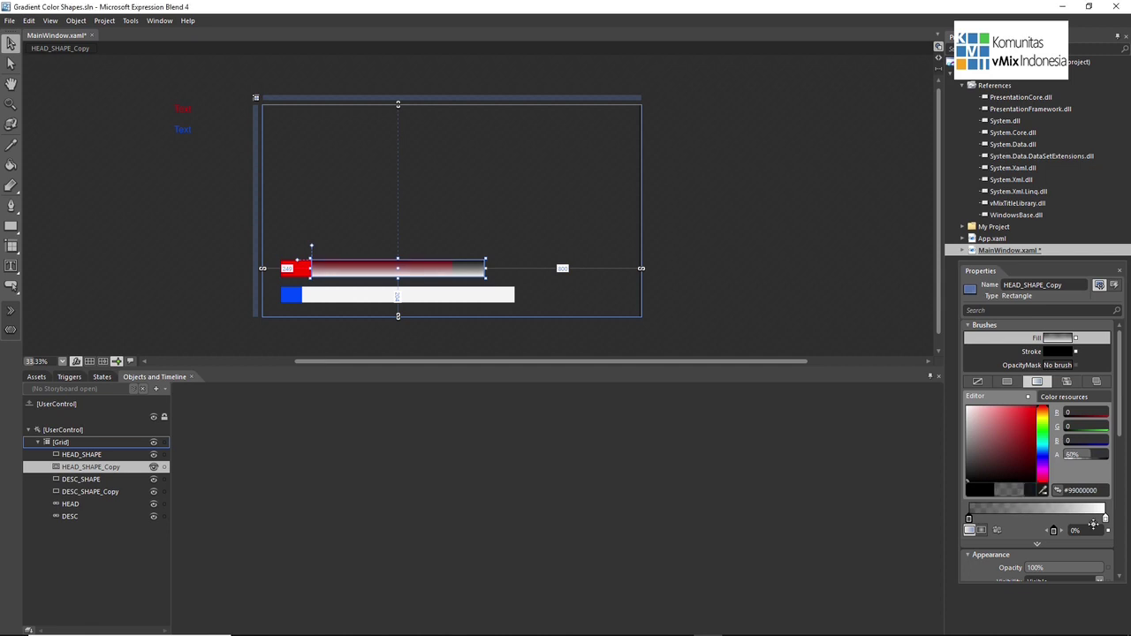
{"action": "left_click", "coordinate": [1105, 519]}
{"action": "left_click_drag", "start_coordinate": [1101, 455], "coordinate": [1034, 454]}
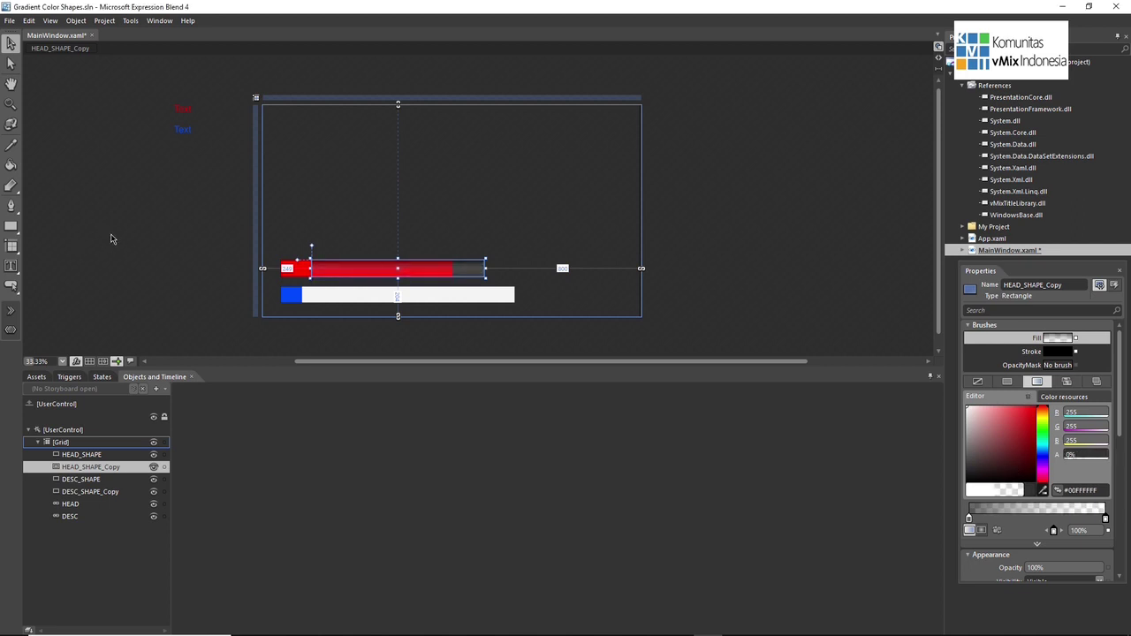
{"action": "left_click", "coordinate": [110, 241]}
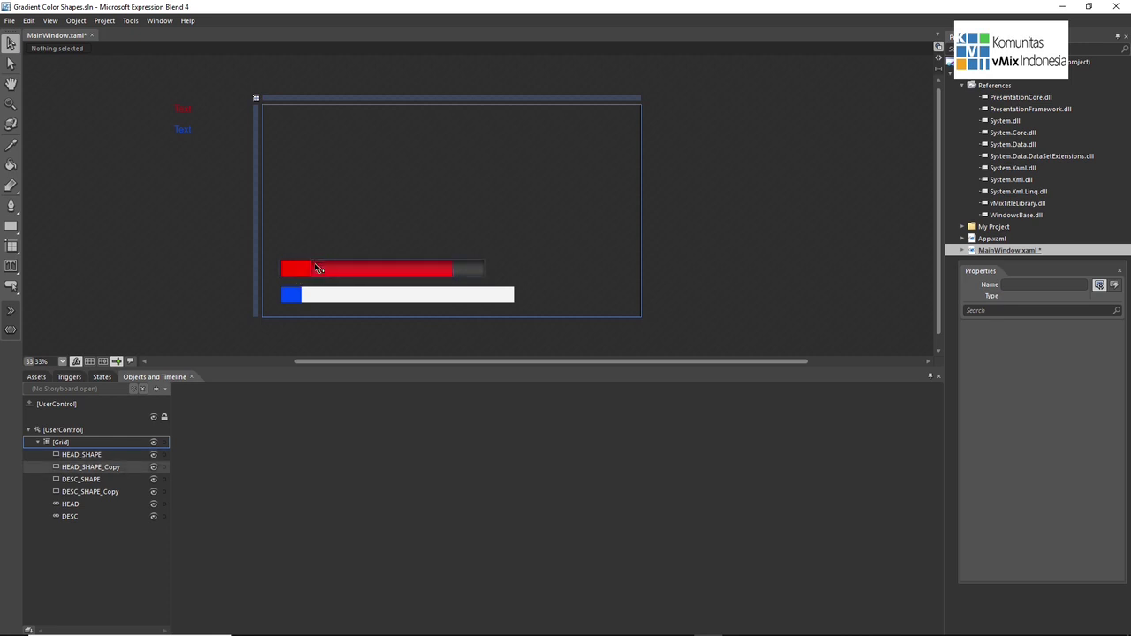
- Toggle HEAD_SHAPE_Copy's visibility off and on, and align it exactly over the red HEAD_SHAPE
{"action": "left_click", "coordinate": [154, 467]}
{"action": "left_click", "coordinate": [154, 467]}
{"action": "left_click_drag", "start_coordinate": [471, 273], "coordinate": [440, 274]}
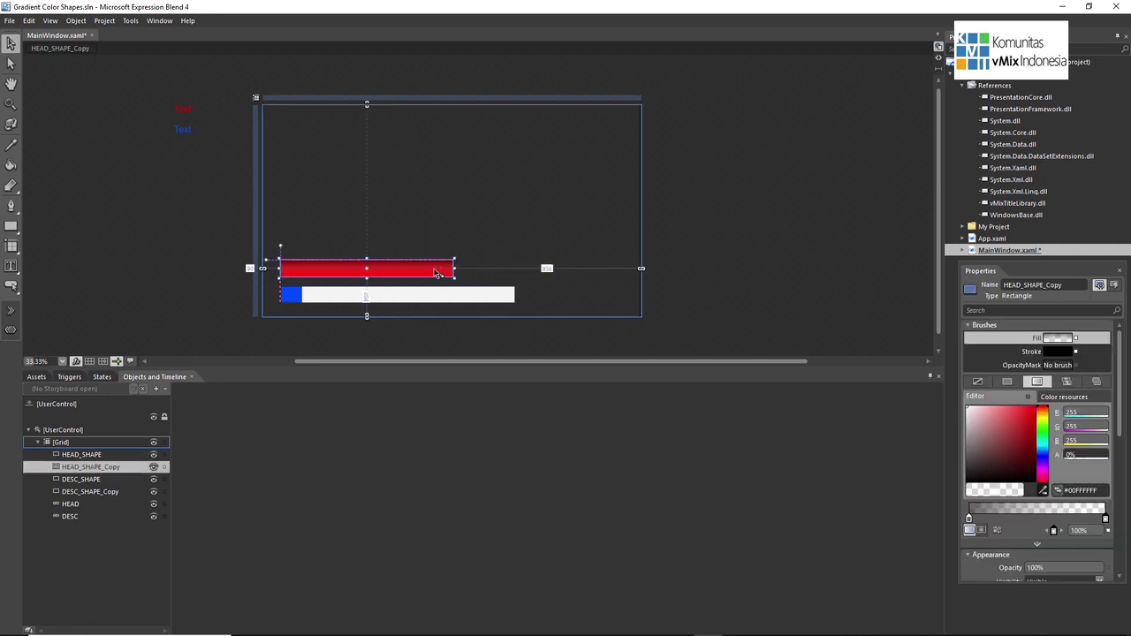
{"action": "left_click", "coordinate": [124, 292]}
- Give DESC_SHAPE_Copy a gradient fill with the white stop at 0% alpha and the black stop at 60% alpha
{"action": "left_click", "coordinate": [344, 298]}
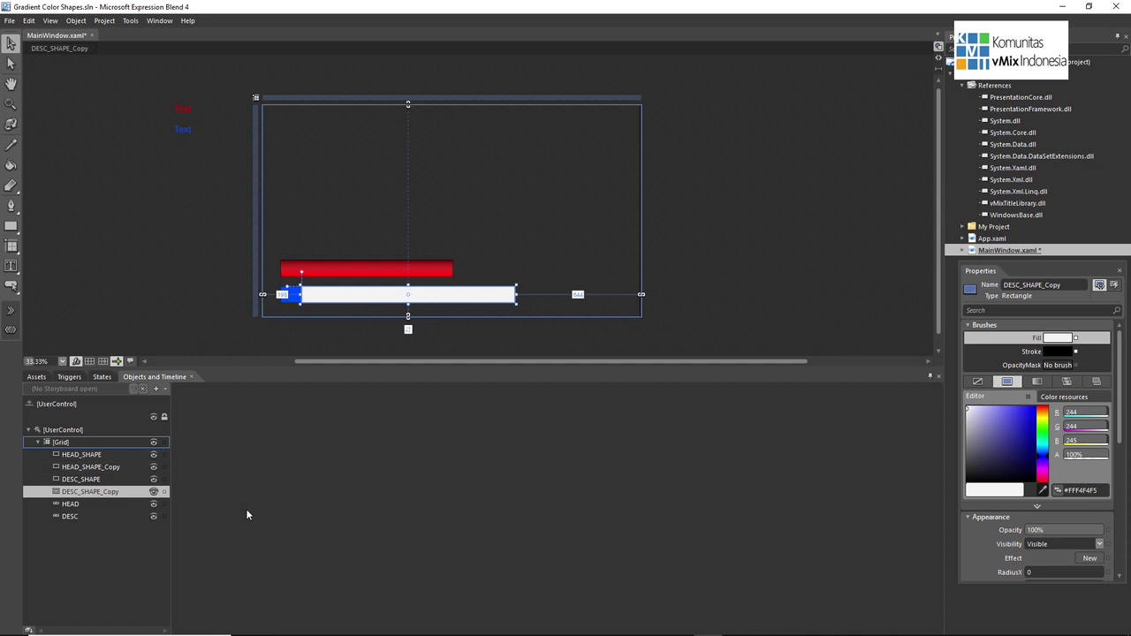
{"action": "left_click", "coordinate": [1037, 382]}
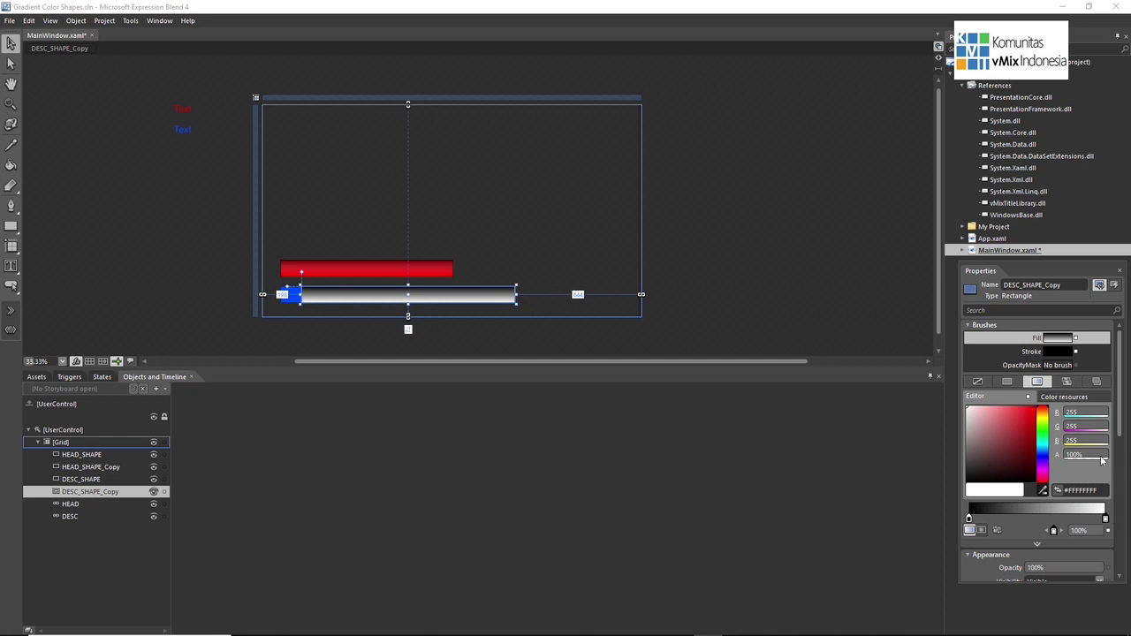
{"action": "left_click_drag", "start_coordinate": [1102, 460], "coordinate": [1066, 459]}
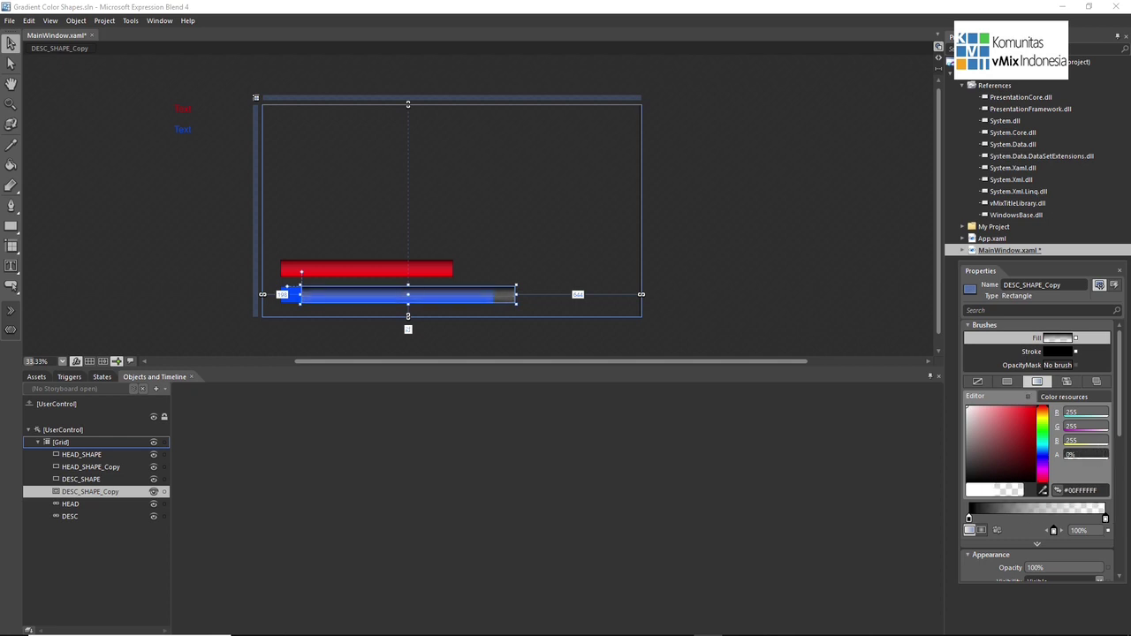
{"action": "left_click", "coordinate": [968, 519]}
{"action": "left_click_drag", "start_coordinate": [1076, 466], "coordinate": [1063, 466]}
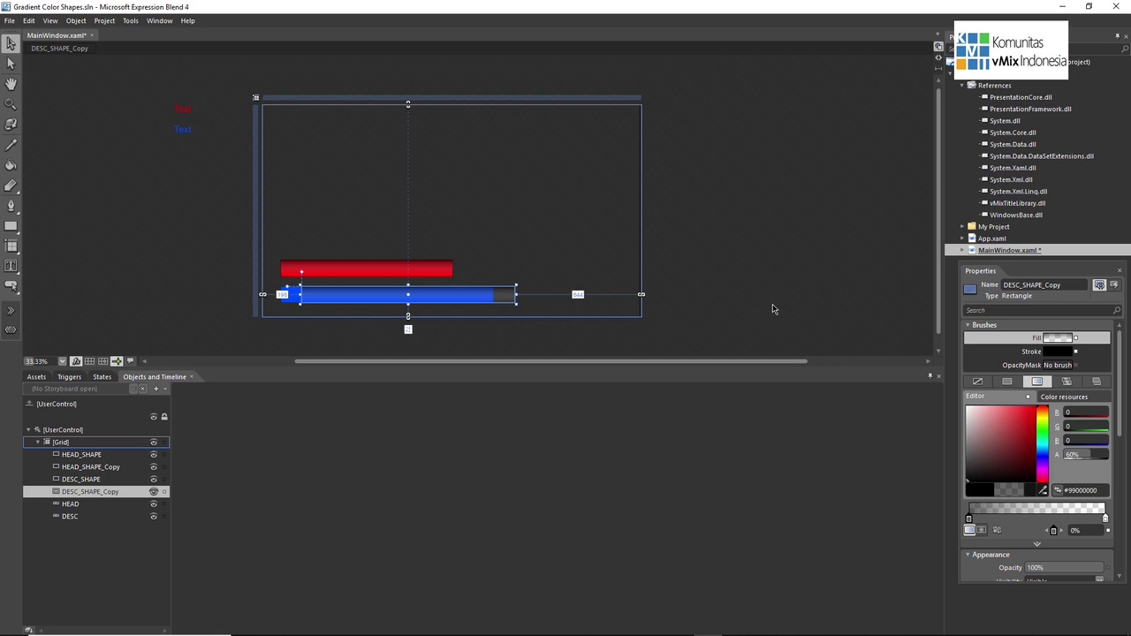
{"action": "left_click", "coordinate": [280, 283]}
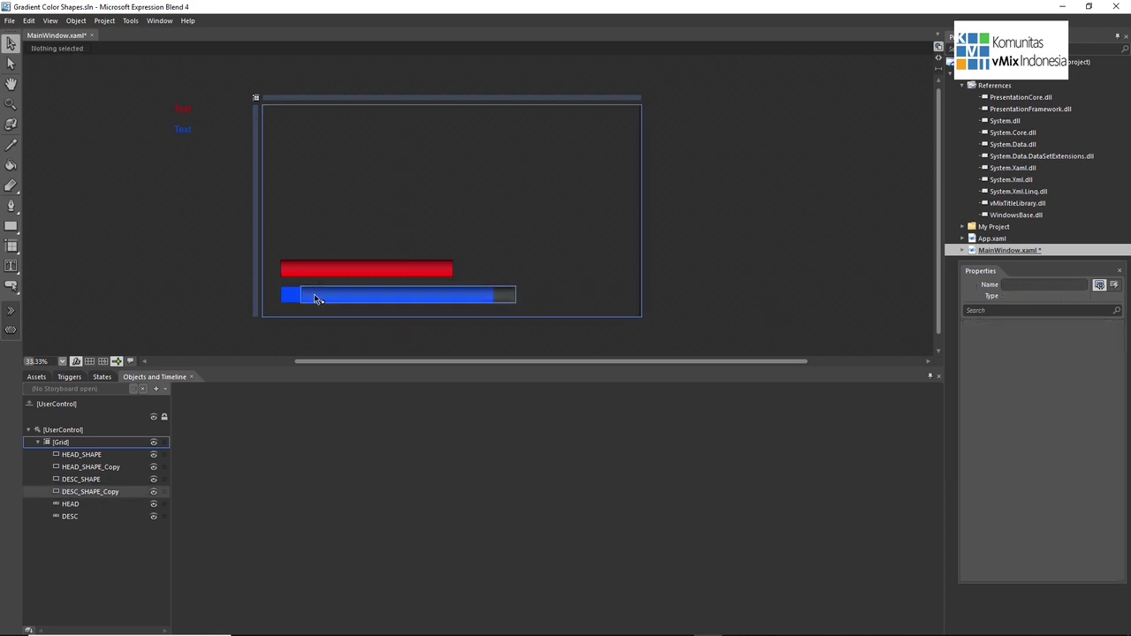
- Toggle DESC_SHAPE_Copy's visibility off and on, and align it exactly over the blue DESC_SHAPE
{"action": "left_click", "coordinate": [154, 492]}
{"action": "left_click", "coordinate": [154, 492]}
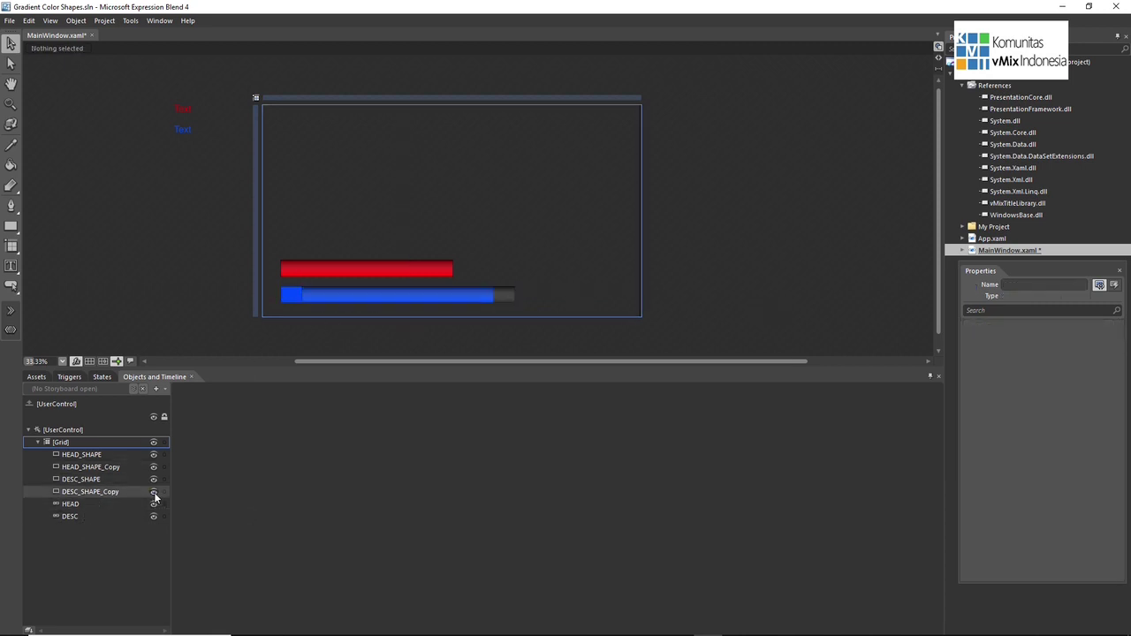
{"action": "left_click", "coordinate": [488, 299]}
{"action": "left_click", "coordinate": [115, 207]}
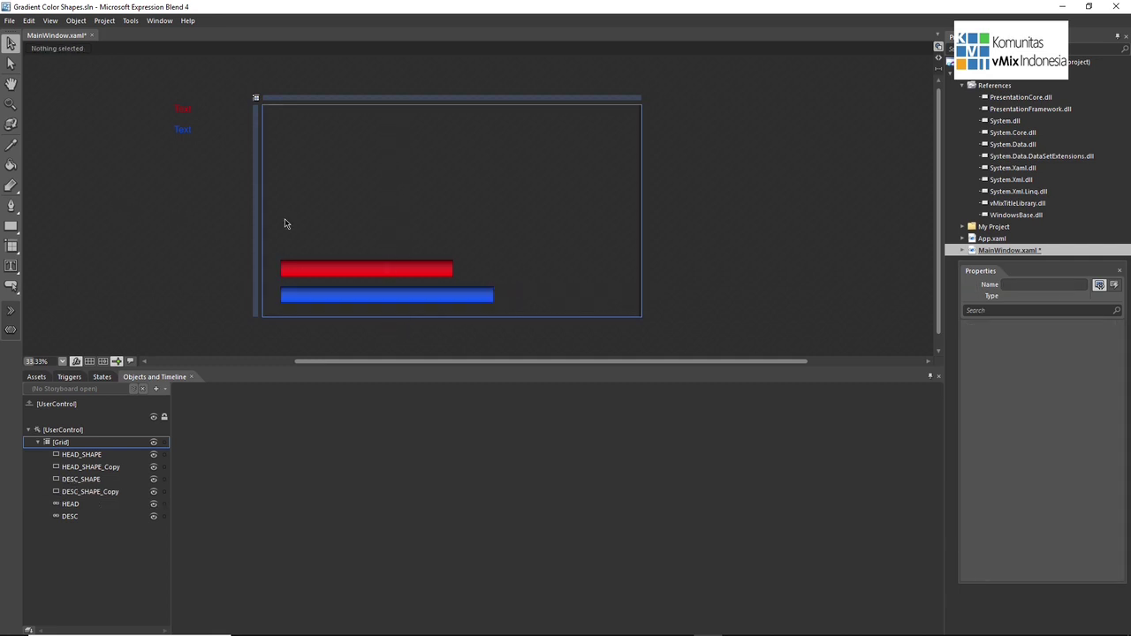
- Move the red header shape and its gradient copy down so they sit directly above the blue bar
{"action": "left_click_drag", "start_coordinate": [369, 280], "coordinate": [378, 281]}
{"action": "left_click", "coordinate": [41, 285]}
- Add a TextBlock about 465 × 66 above the red bar reading "Komunitas vMix Indonesia" at 48 pt
{"action": "left_click", "coordinate": [16, 266]}
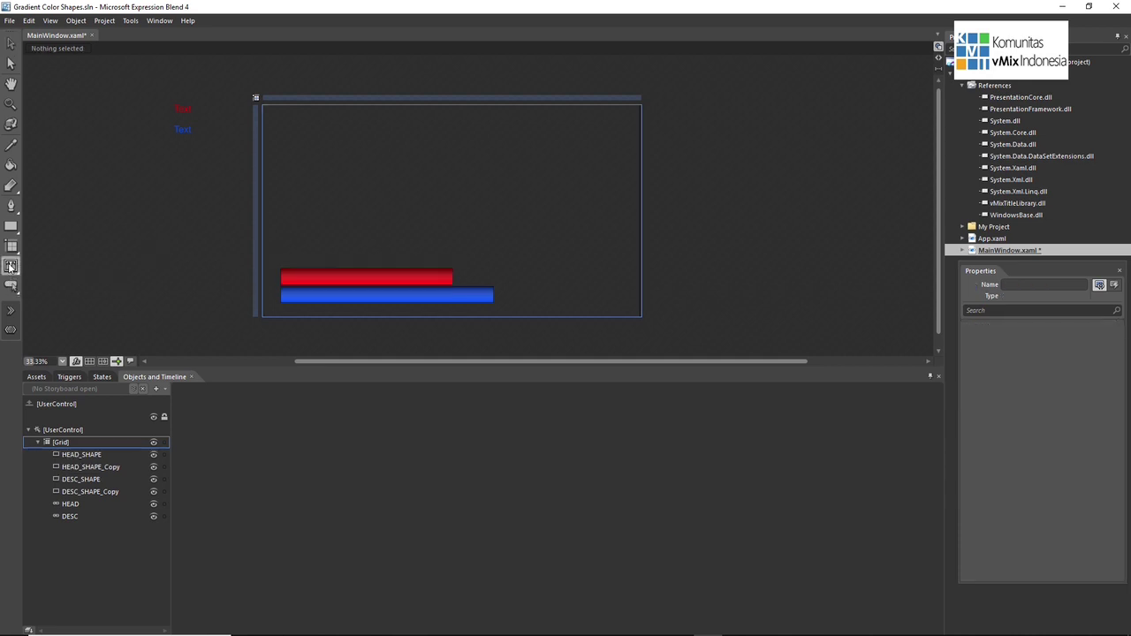
{"action": "mouse_move", "coordinate": [280, 233]}
{"action": "left_mouse_down"}
{"action": "mouse_move", "coordinate": [369, 255]}
{"action": "mouse_move", "coordinate": [372, 247]}
{"action": "left_mouse_up"}
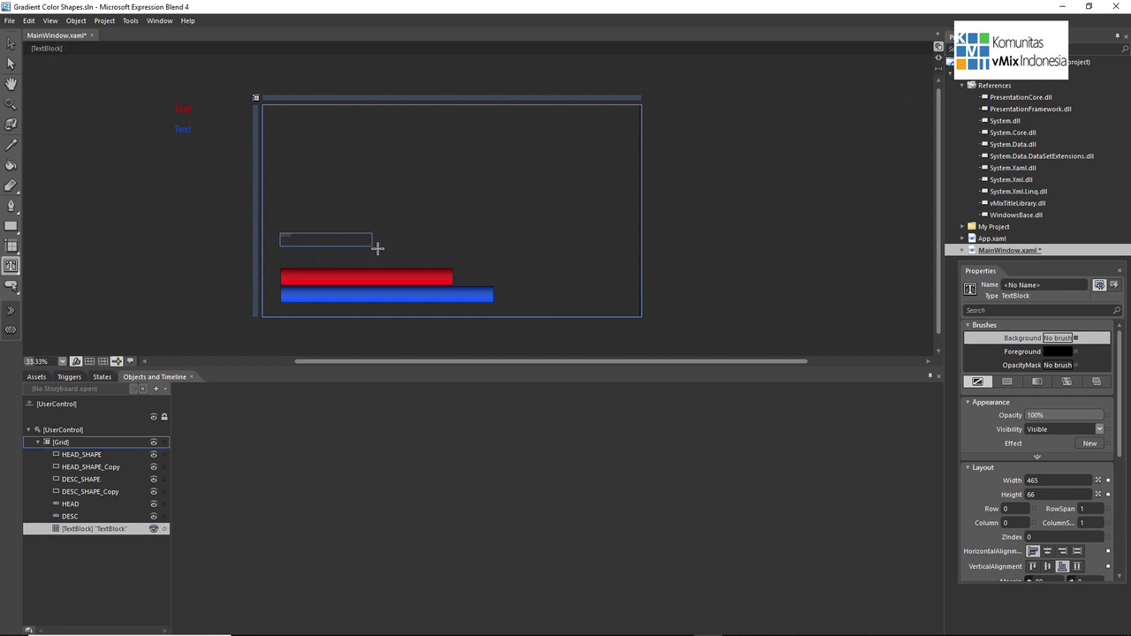
{"action": "left_click", "coordinate": [1096, 414]}
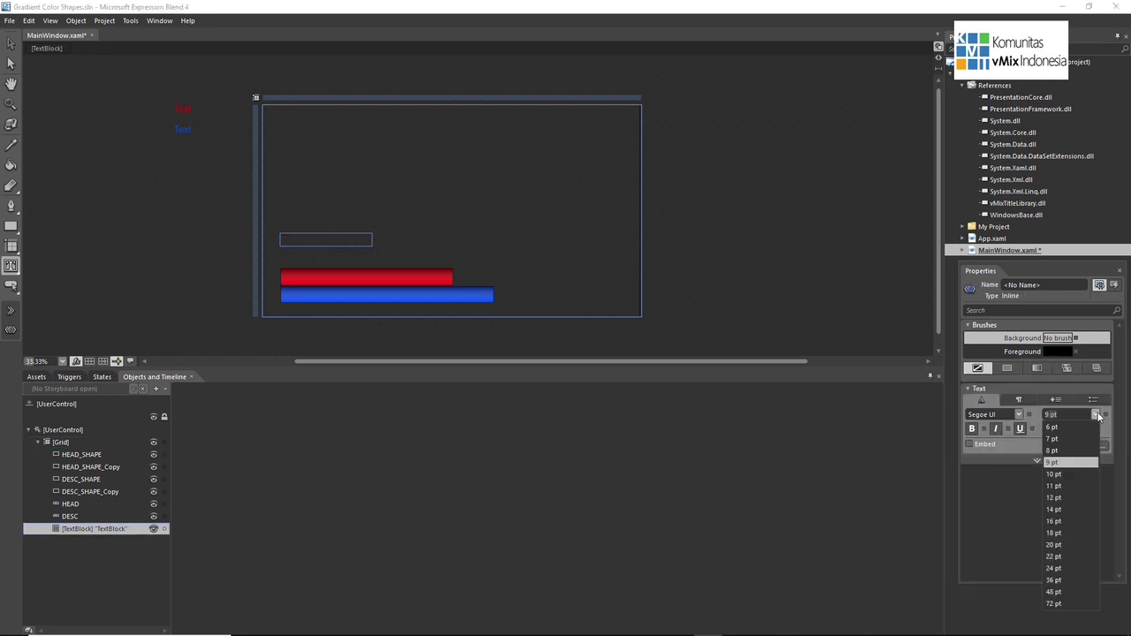
{"action": "left_click", "coordinate": [1079, 592]}
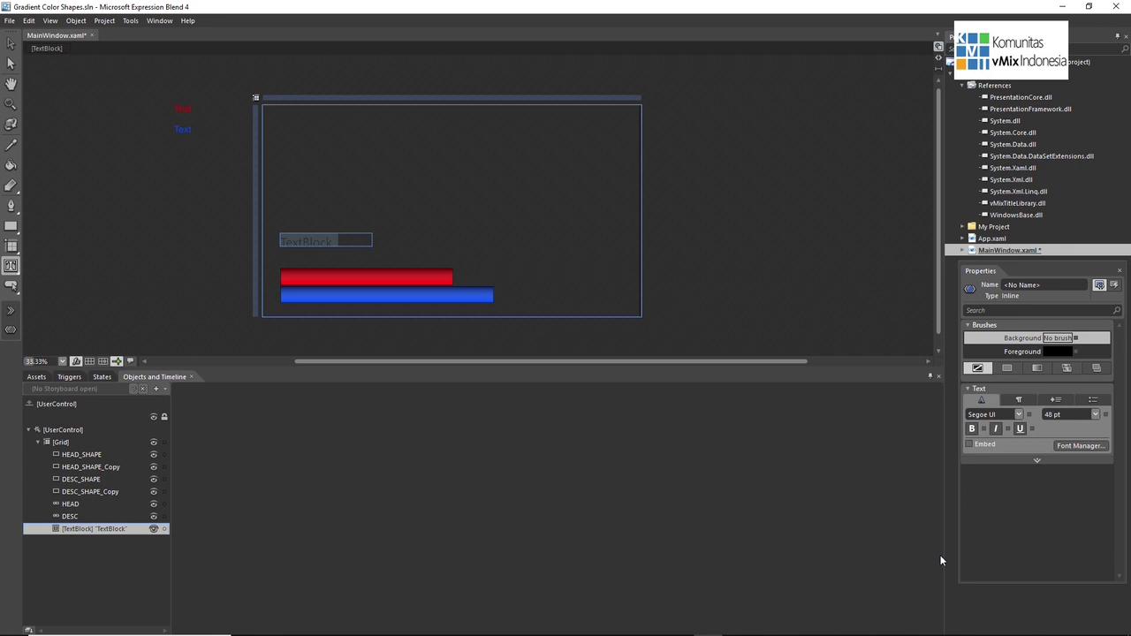
{"action": "type", "text": "Komunitas vMix"}
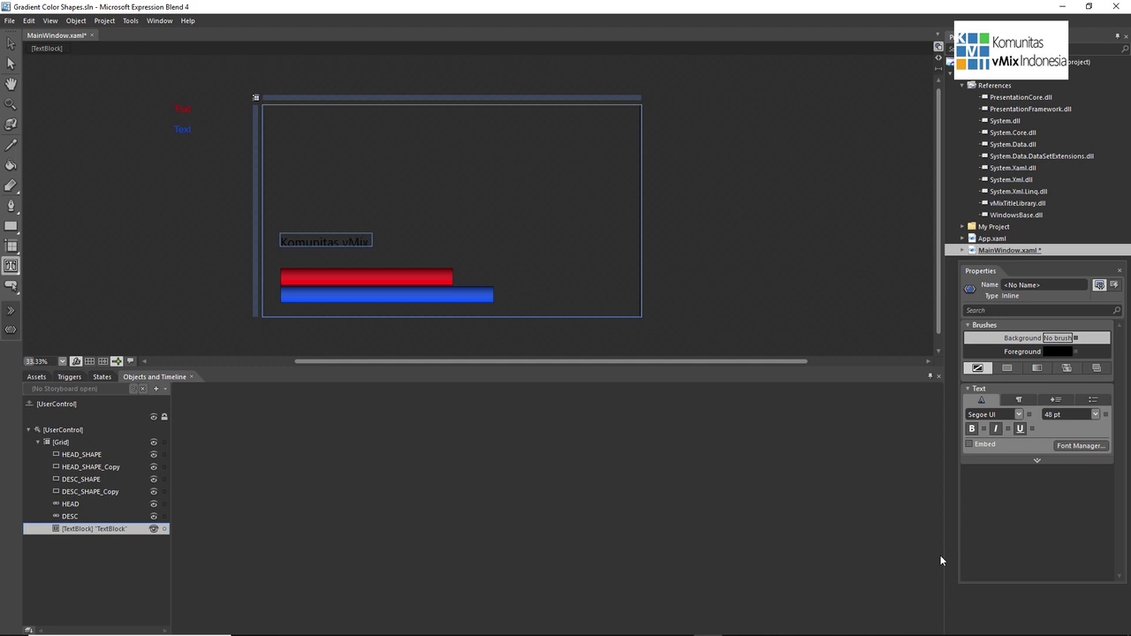
- Fit the header TextBlock over the red bar at about 798 × 81 and set its foreground to white, #FFFFFFFF
{"action": "left_click", "coordinate": [12, 45]}
{"action": "left_click_drag", "start_coordinate": [372, 247], "coordinate": [400, 284]}
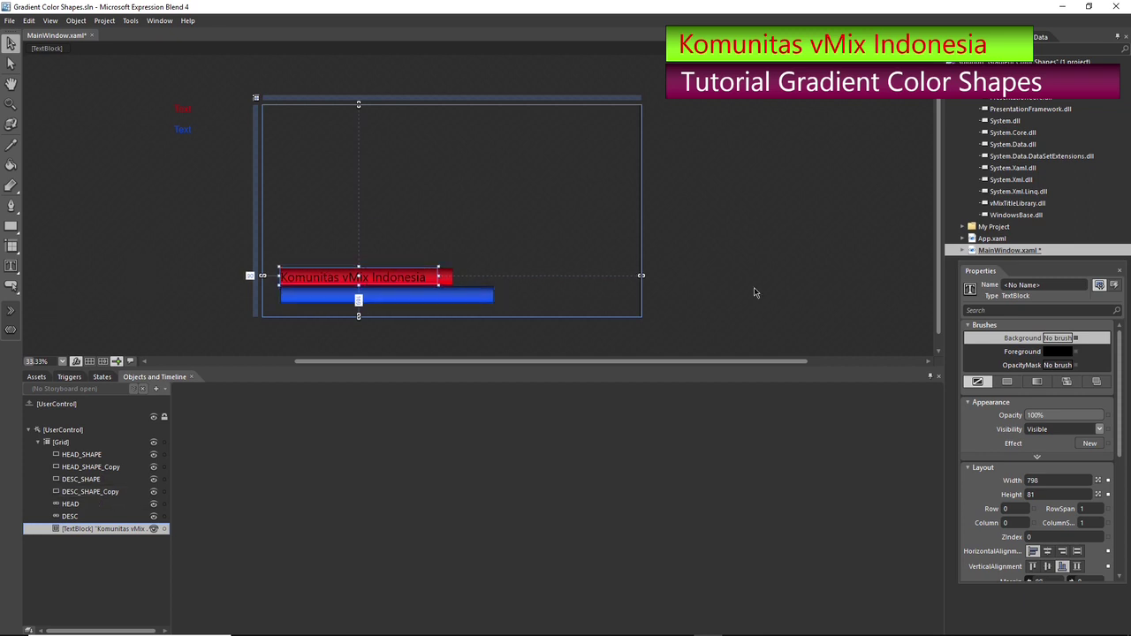
{"action": "left_click", "coordinate": [1054, 350]}
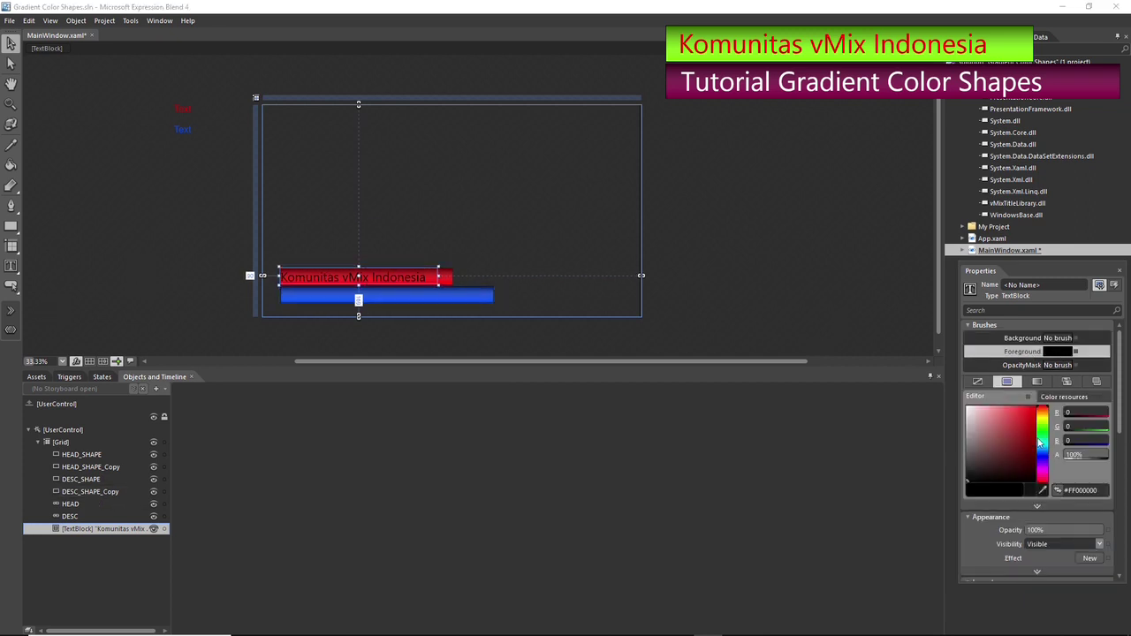
{"action": "left_click_drag", "start_coordinate": [1020, 444], "coordinate": [967, 408]}
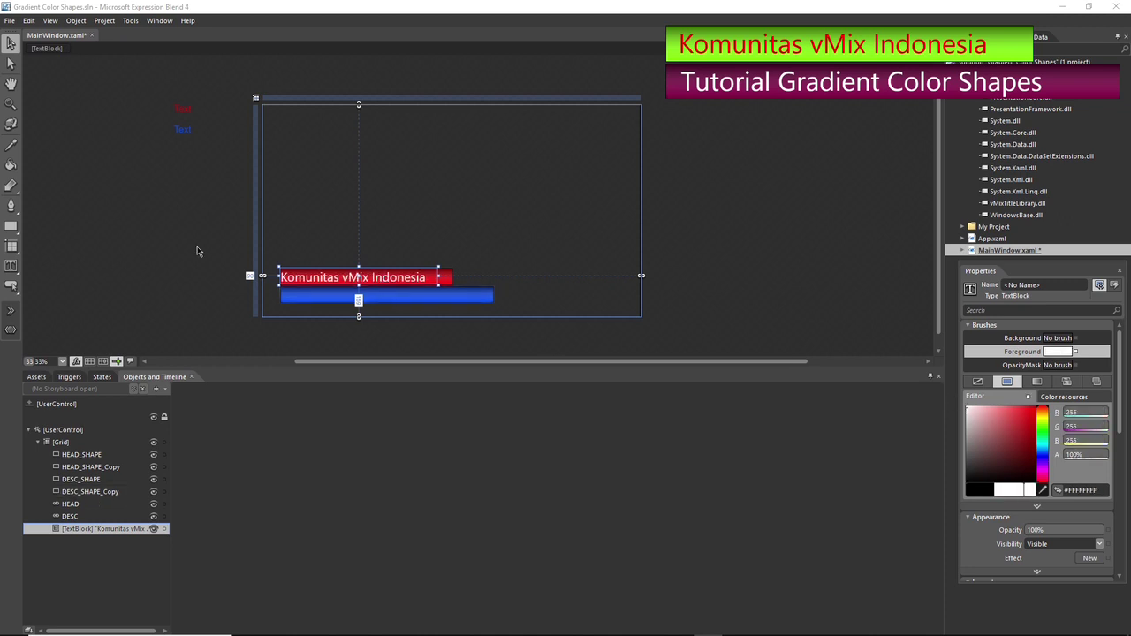
{"action": "right_click", "coordinate": [11, 265]}
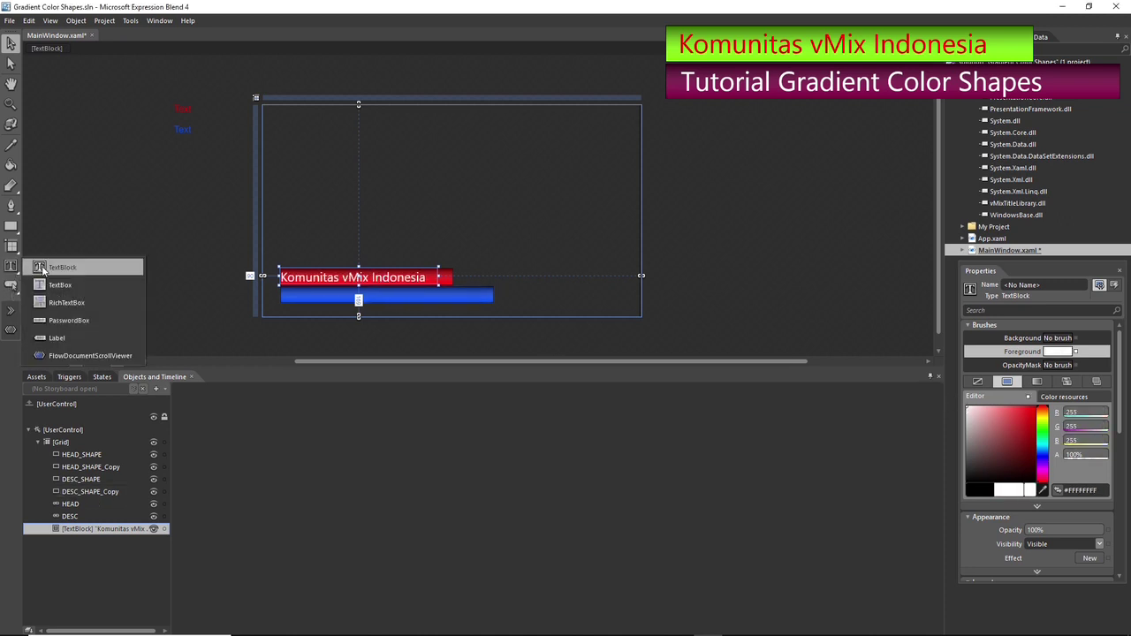
{"action": "left_click", "coordinate": [66, 283]}
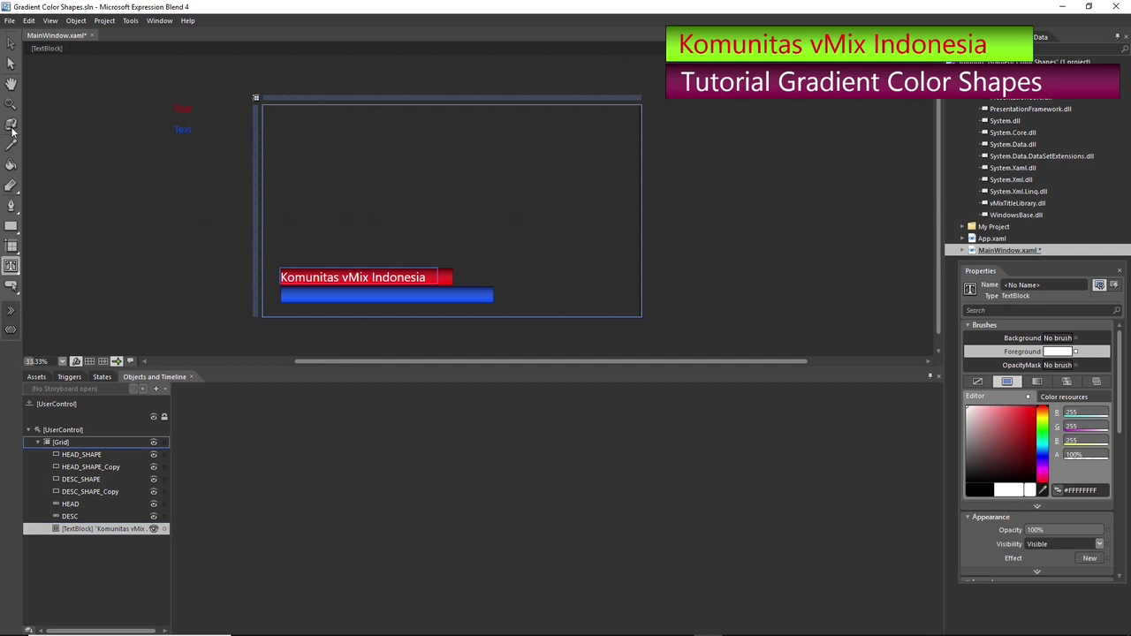
{"action": "left_click", "coordinate": [9, 41]}
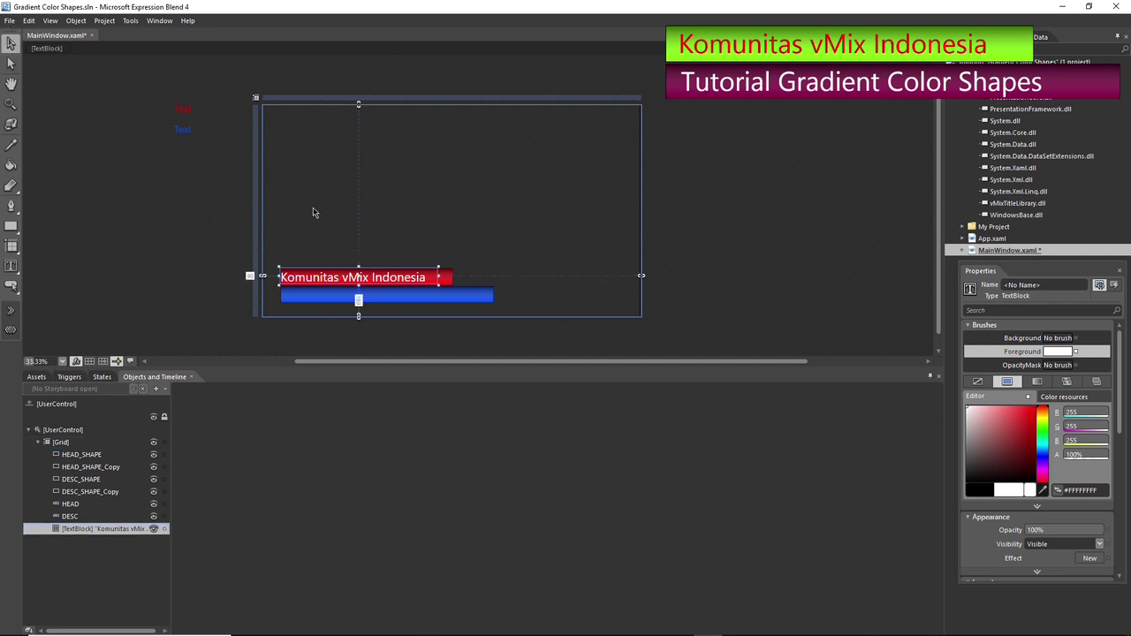
- Draw a second, wider TextBlock above the header bar and set its font size to 48 pt
{"action": "left_click", "coordinate": [11, 265]}
{"action": "right_click", "coordinate": [11, 265]}
{"action": "left_click", "coordinate": [54, 276]}
{"action": "mouse_move", "coordinate": [295, 222]}
{"action": "left_mouse_down"}
{"action": "mouse_move", "coordinate": [426, 253]}
{"action": "mouse_move", "coordinate": [493, 239]}
{"action": "left_mouse_up"}
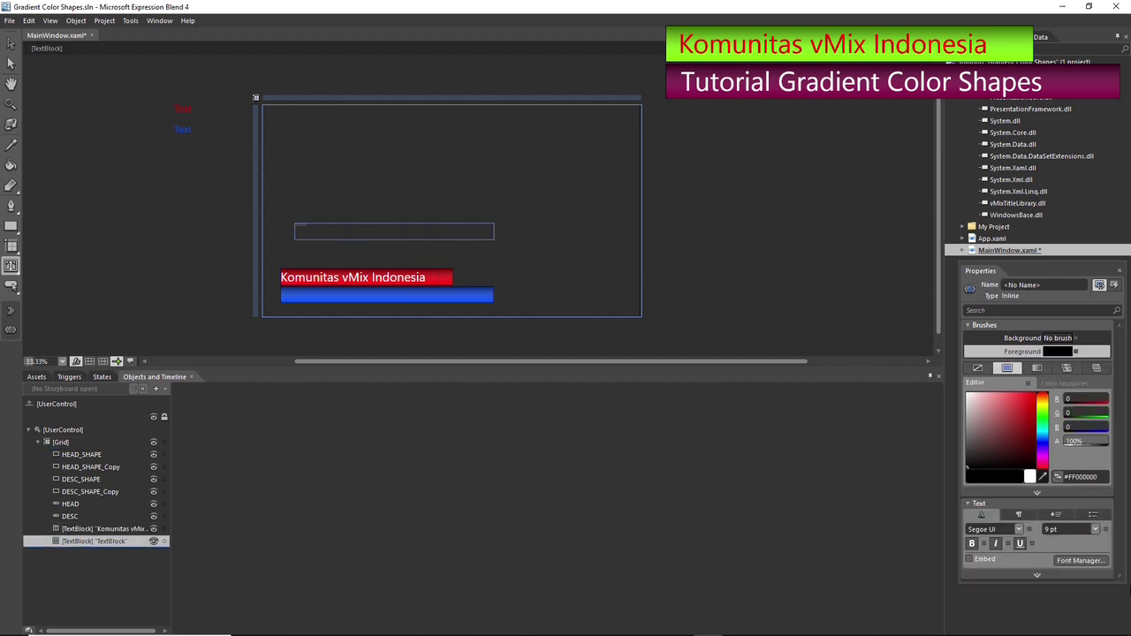
{"action": "left_click", "coordinate": [1094, 528]}
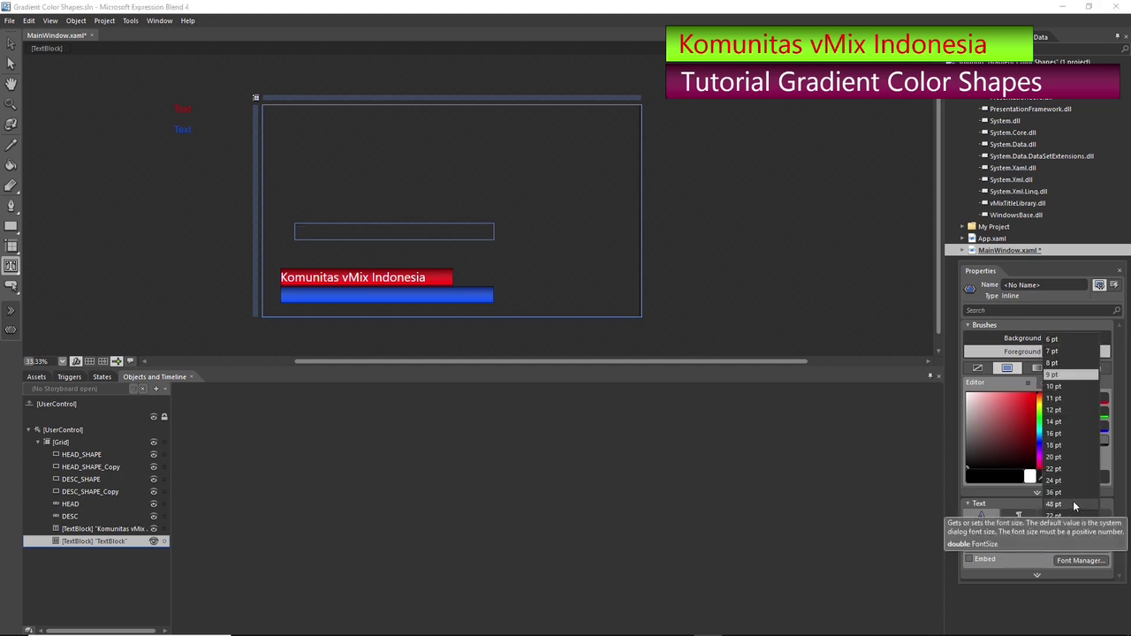
{"action": "left_click", "coordinate": [1072, 502]}
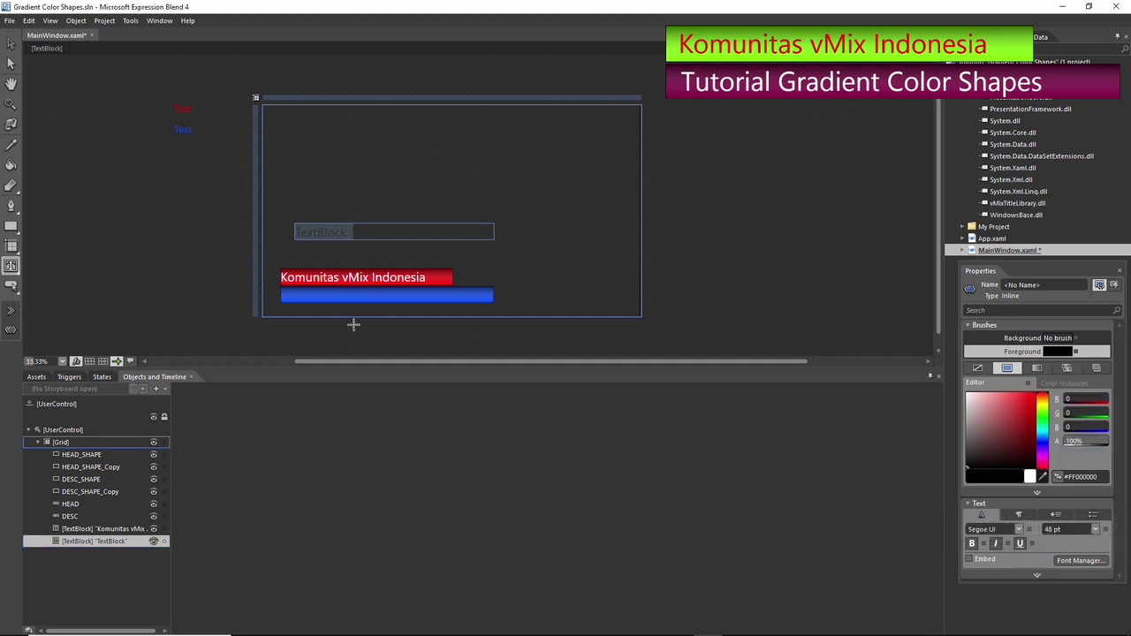
- Enter "Tutorial Gradient Color Shapes" as the new TextBlock's text
{"action": "type", "text": "Tutorial Gradi"}
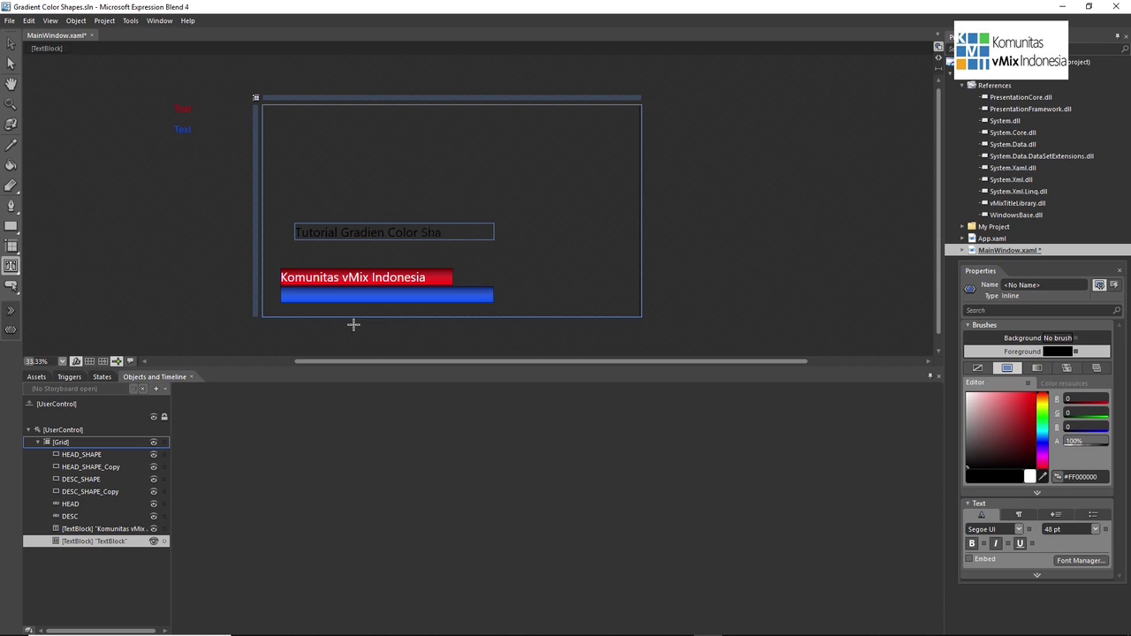
{"action": "type", "text": "s"}
{"action": "double_click", "coordinate": [383, 234]}
{"action": "left_click", "coordinate": [383, 234]}
{"action": "type", "text": "t"}
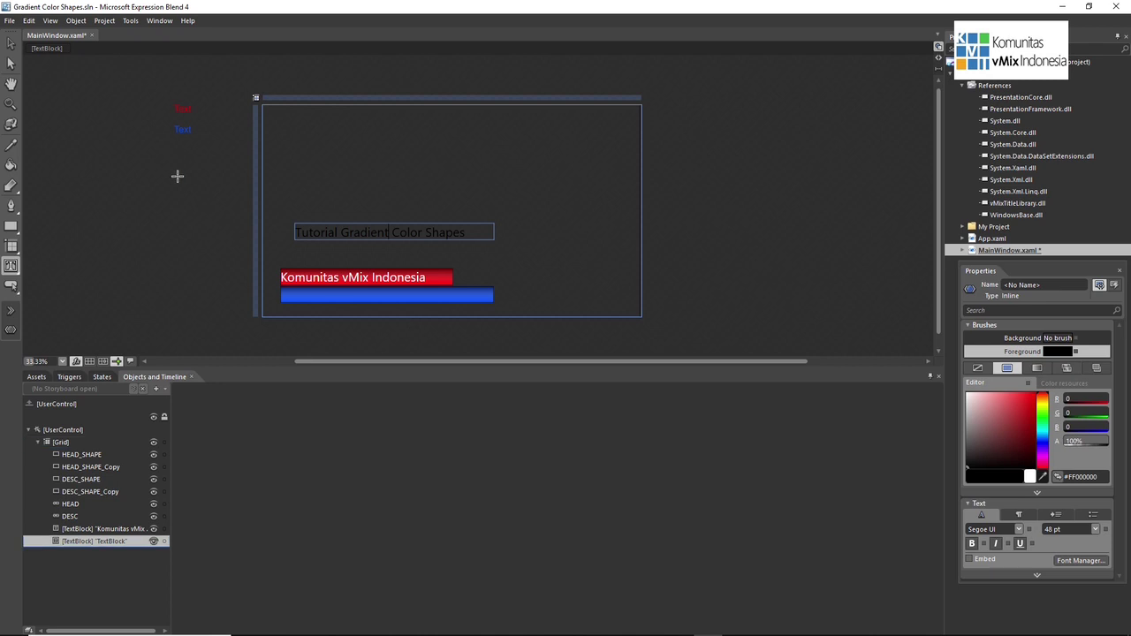
- Place the description text on the blue bar and shift the header text slightly right to line up with it
{"action": "left_click", "coordinate": [11, 45]}
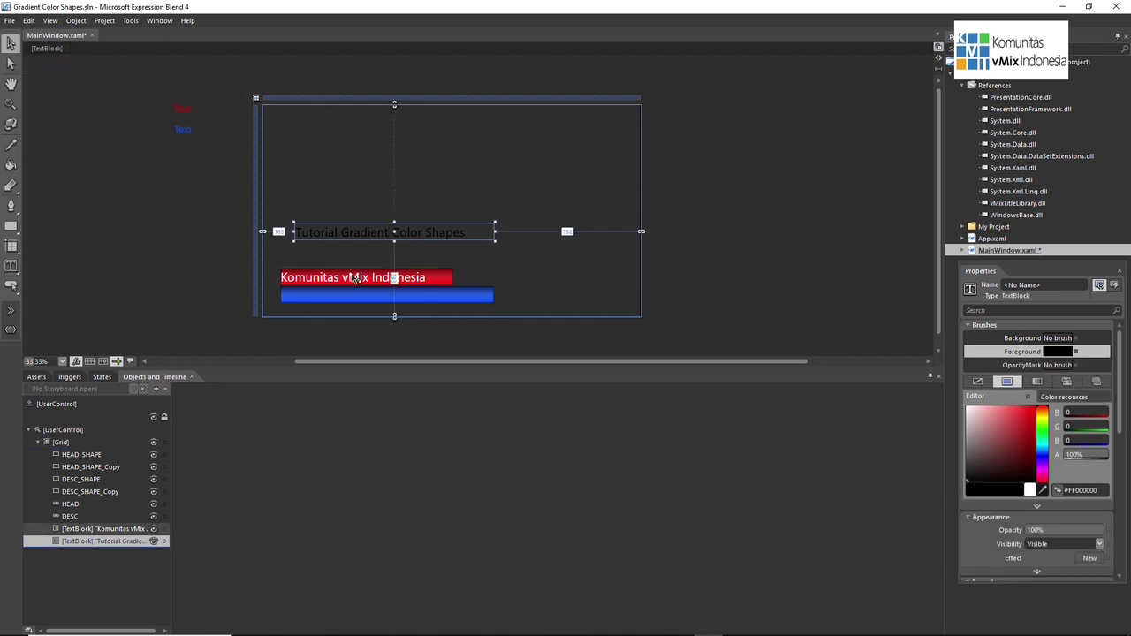
{"action": "left_click_drag", "start_coordinate": [341, 234], "coordinate": [331, 296]}
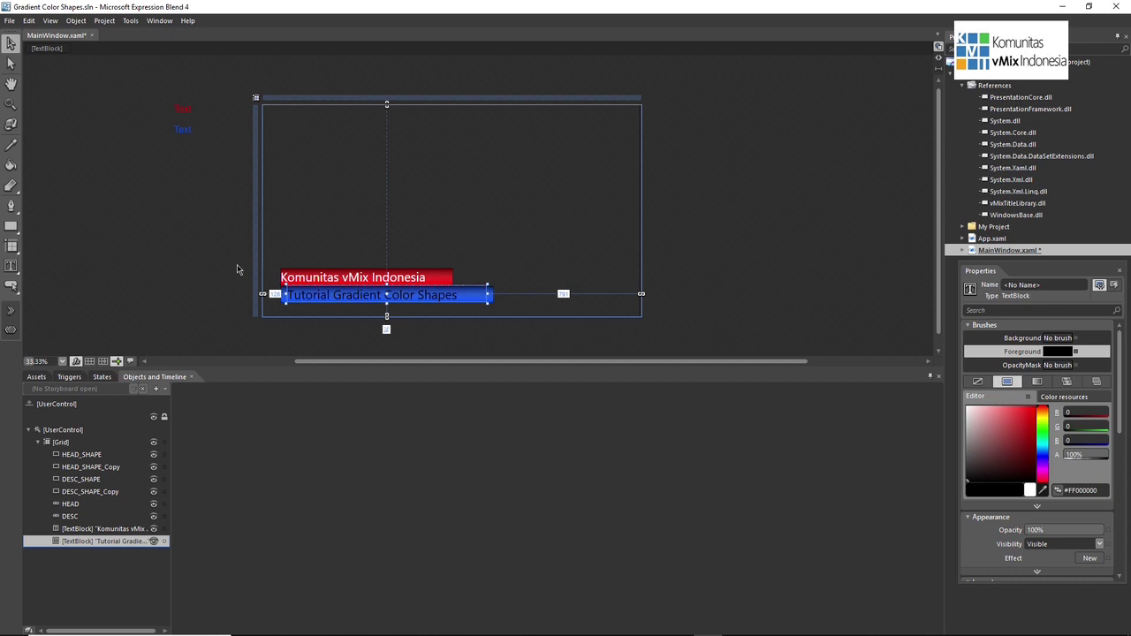
{"action": "left_click", "coordinate": [209, 255]}
{"action": "left_click", "coordinate": [359, 298]}
{"action": "left_click_drag", "start_coordinate": [360, 299], "coordinate": [363, 301]}
- Set the foreground of the "Tutorial Gradient Color Shapes" TextBlock to bright green, #FF00FF10
{"action": "left_click", "coordinate": [398, 323]}
{"action": "left_click", "coordinate": [397, 305]}
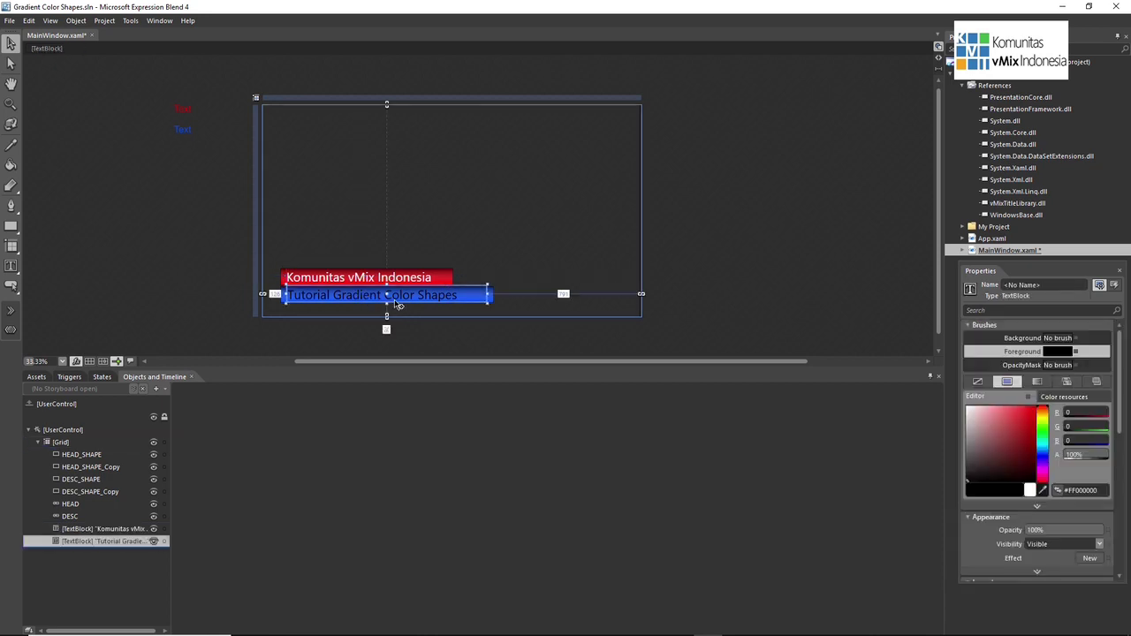
{"action": "double_click", "coordinate": [403, 295]}
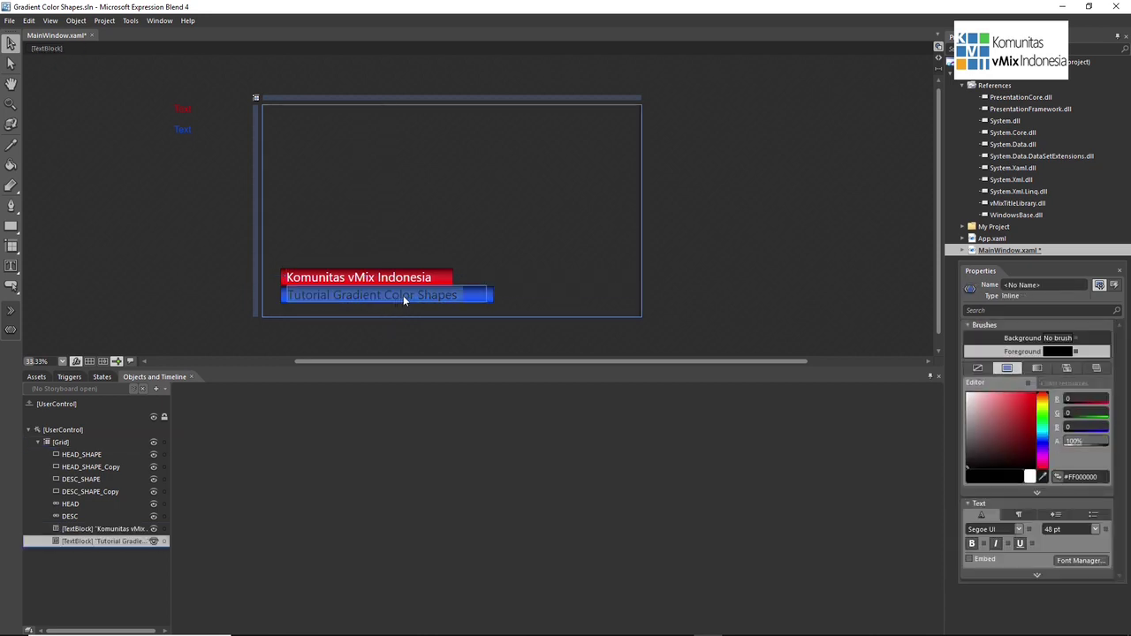
{"action": "left_click", "coordinate": [564, 334]}
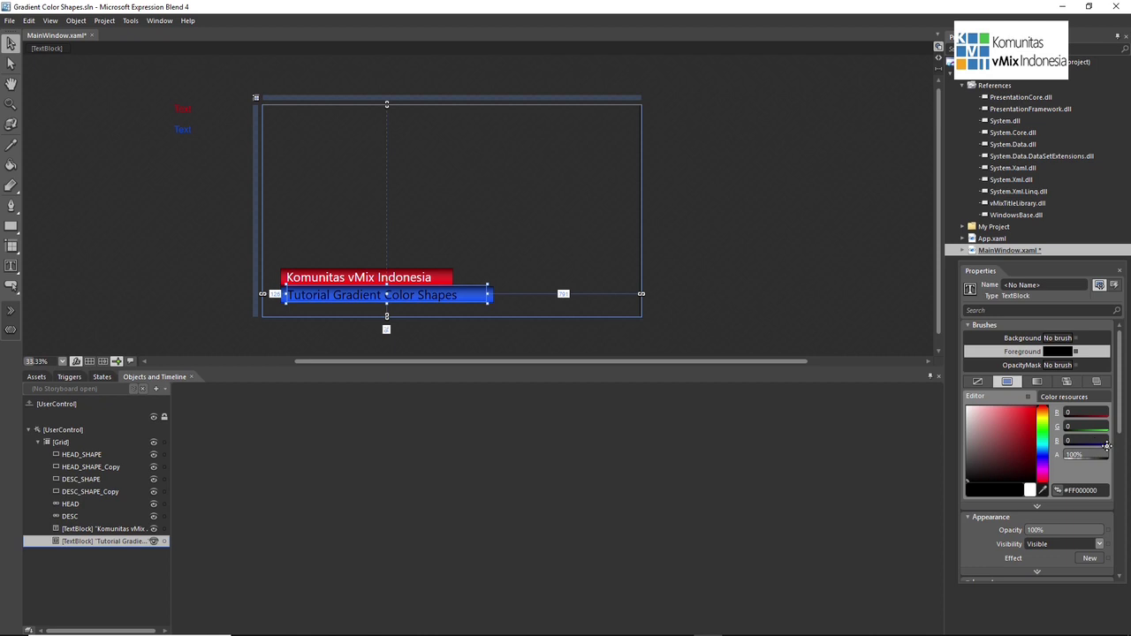
{"action": "left_click_drag", "start_coordinate": [994, 462], "coordinate": [1045, 432]}
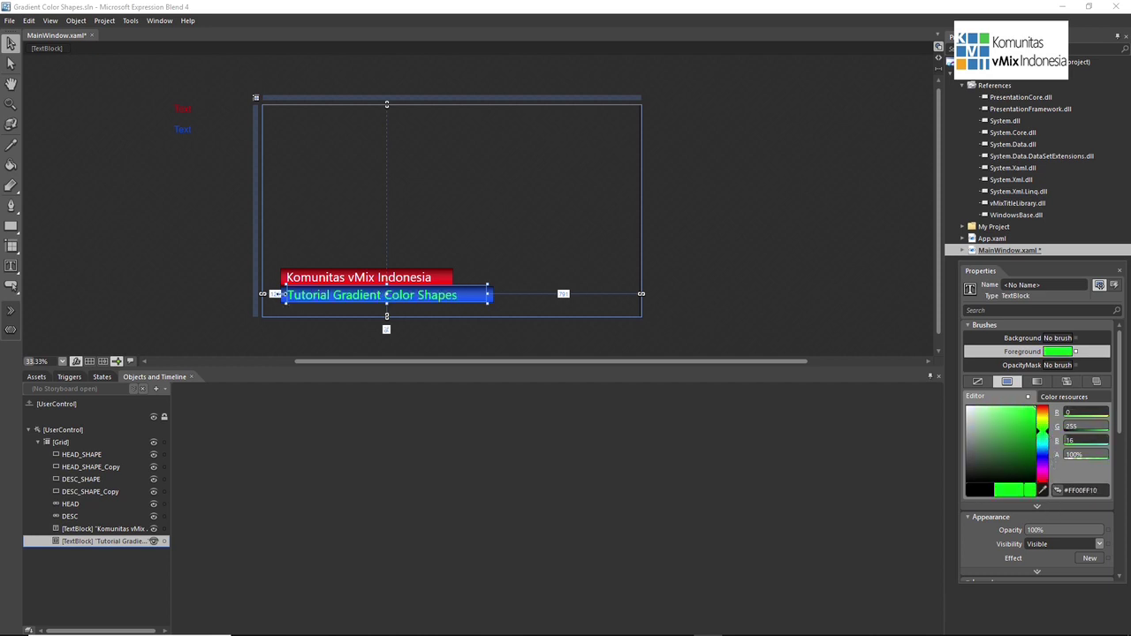
- Create a new storyboard with the name Storyboard1
{"action": "left_click", "coordinate": [121, 238]}
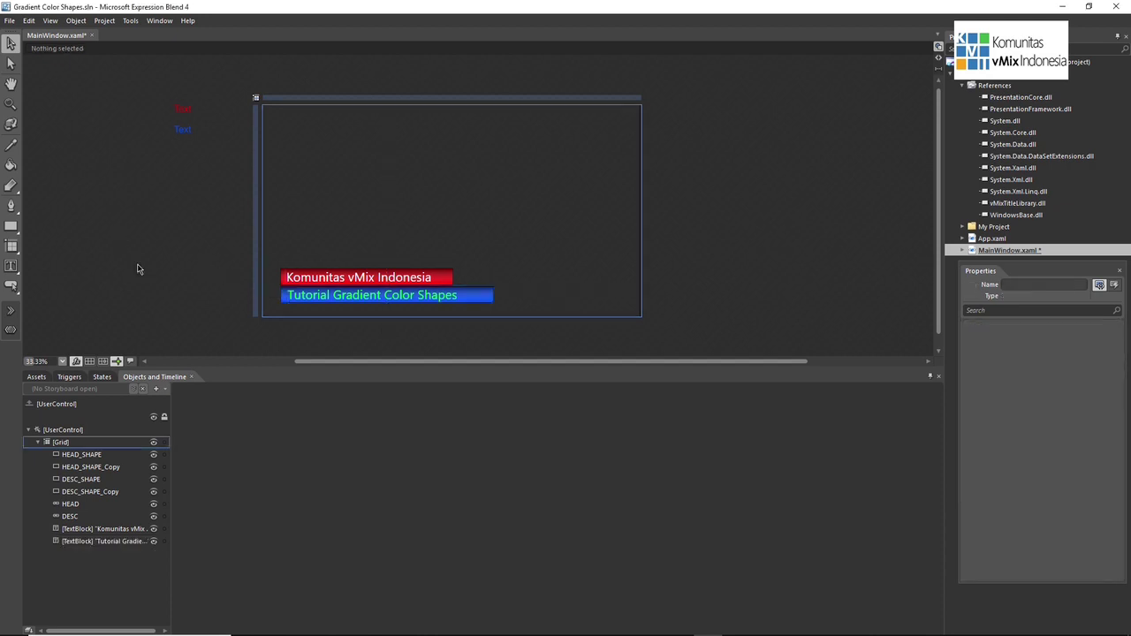
{"action": "left_click", "coordinate": [155, 388]}
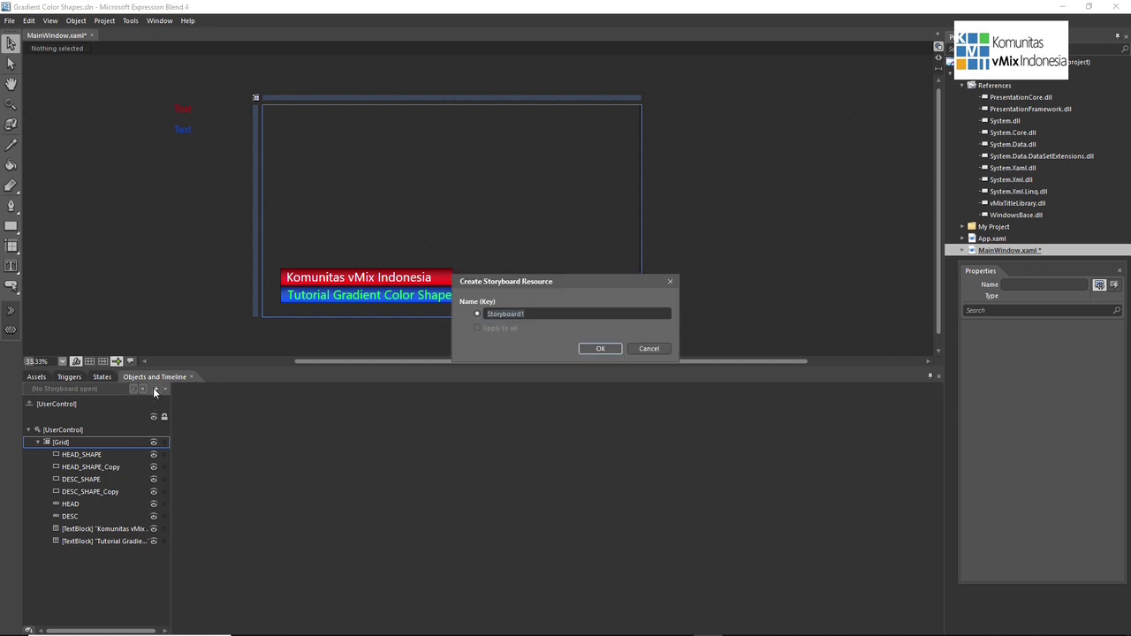
{"action": "left_click", "coordinate": [611, 347]}
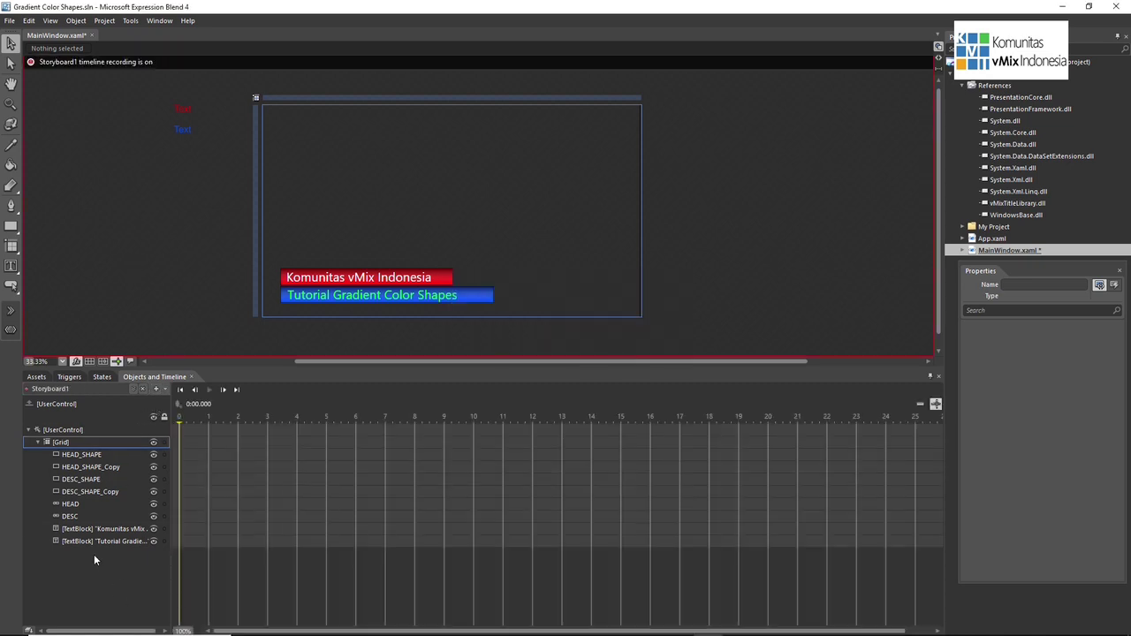
- Rename the "Komunitas vMix Indonesia" TextBlock as HEADLINE
{"action": "left_click", "coordinate": [76, 530]}
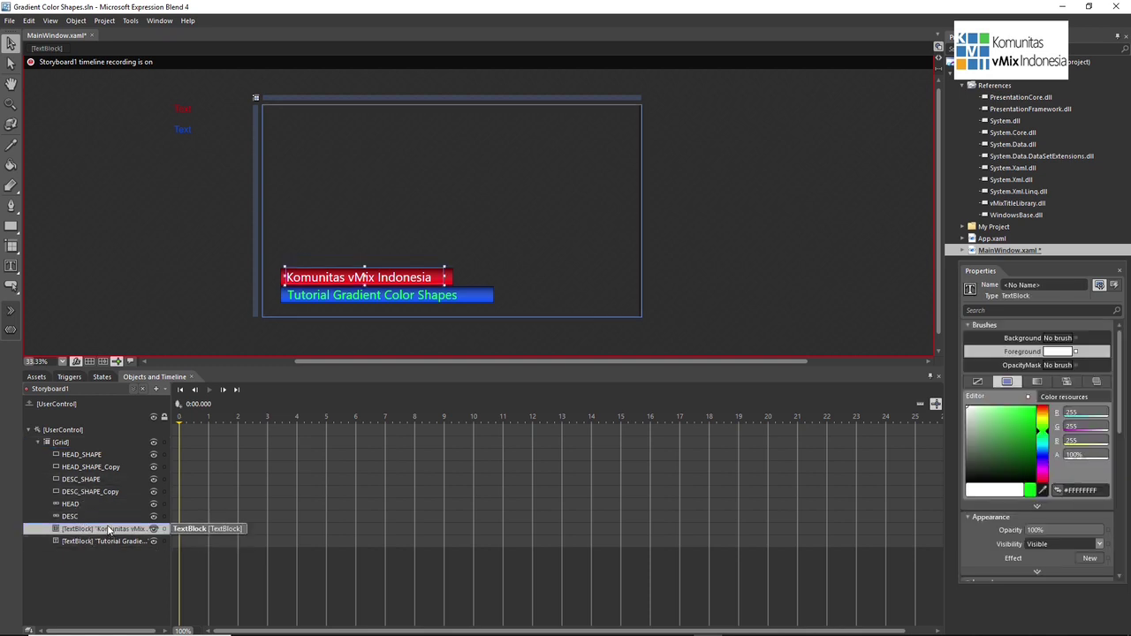
{"action": "right_click", "coordinate": [113, 529]}
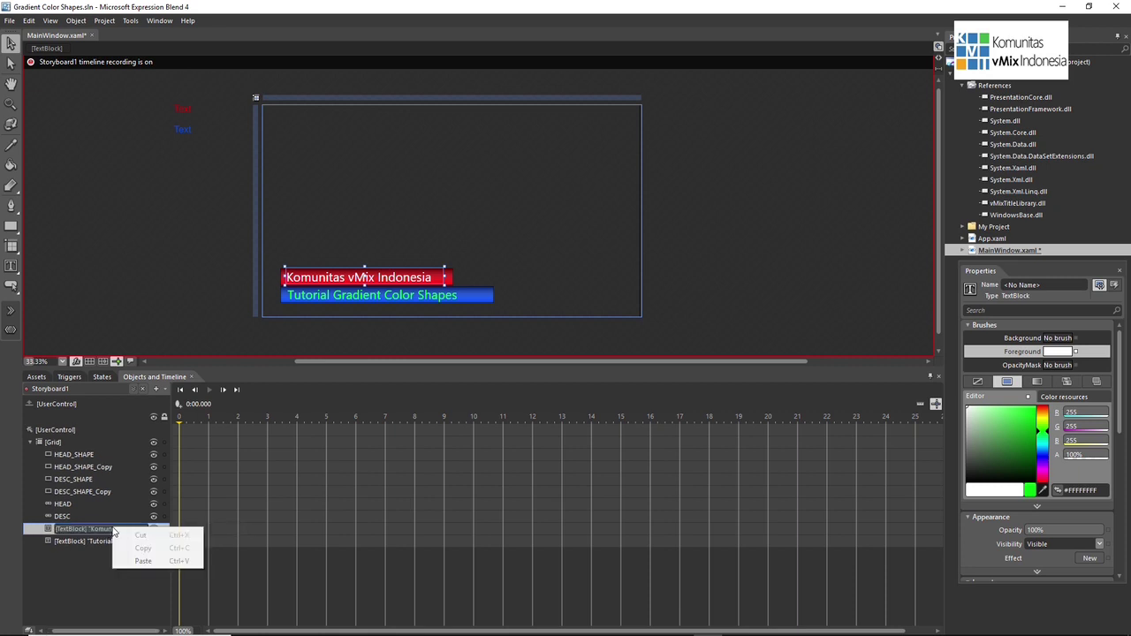
{"action": "left_click", "coordinate": [81, 567]}
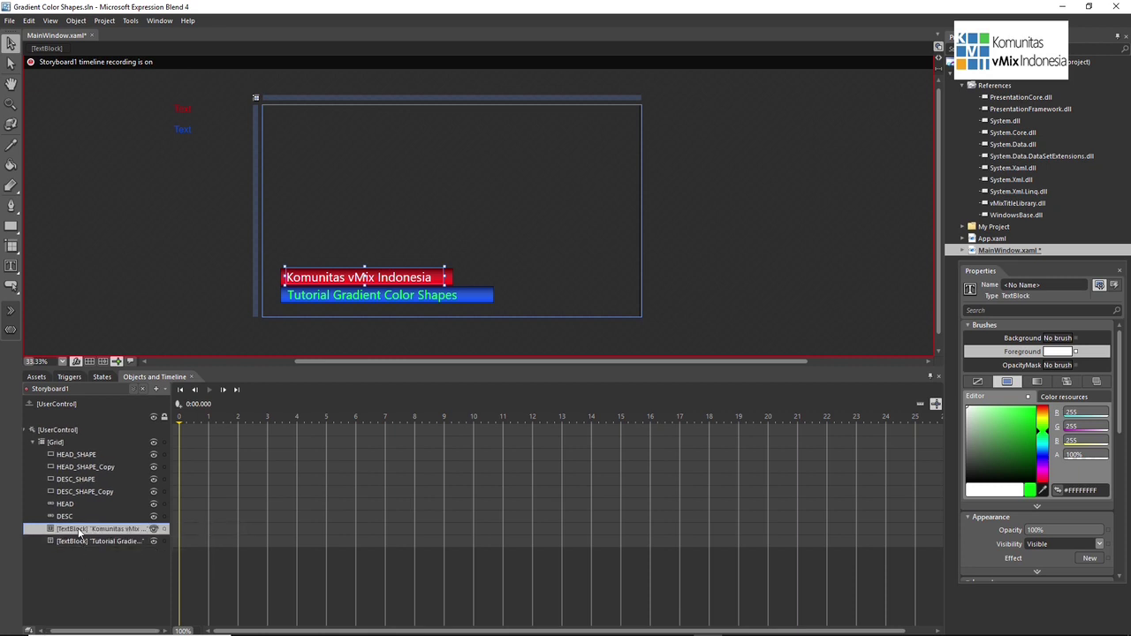
{"action": "right_click", "coordinate": [79, 530]}
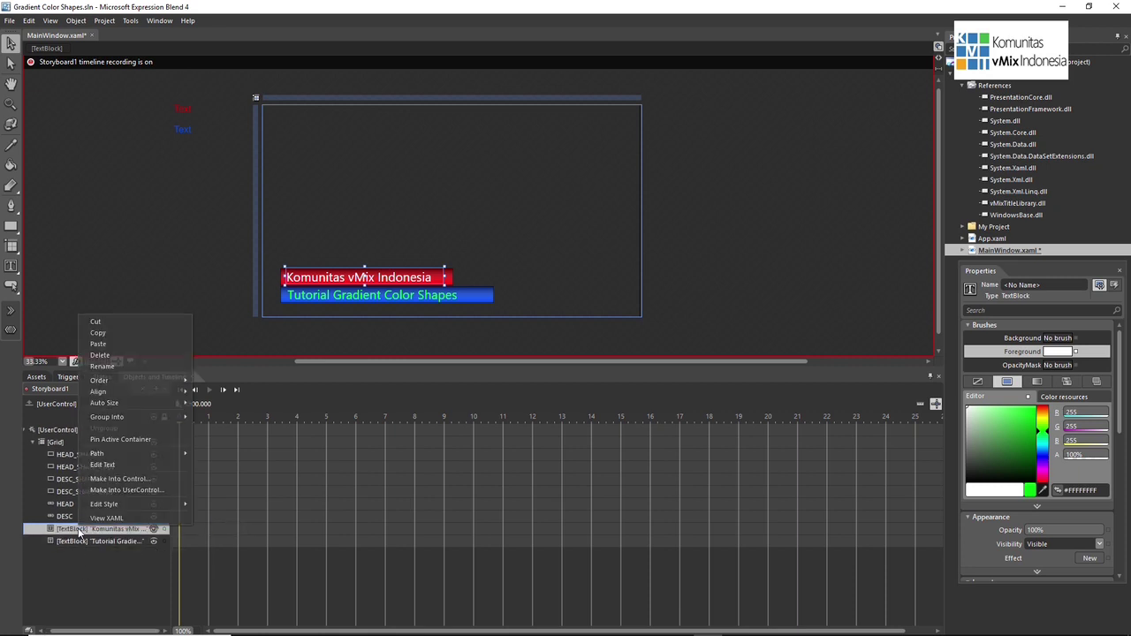
{"action": "left_click", "coordinate": [108, 370]}
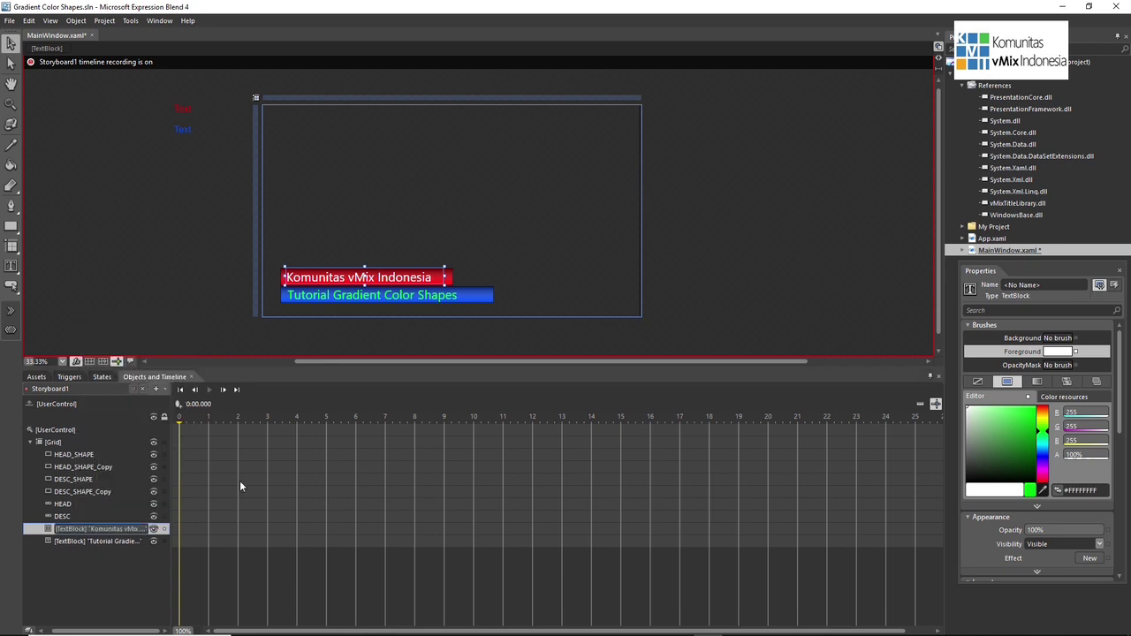
{"action": "type", "text": "HEAD"}
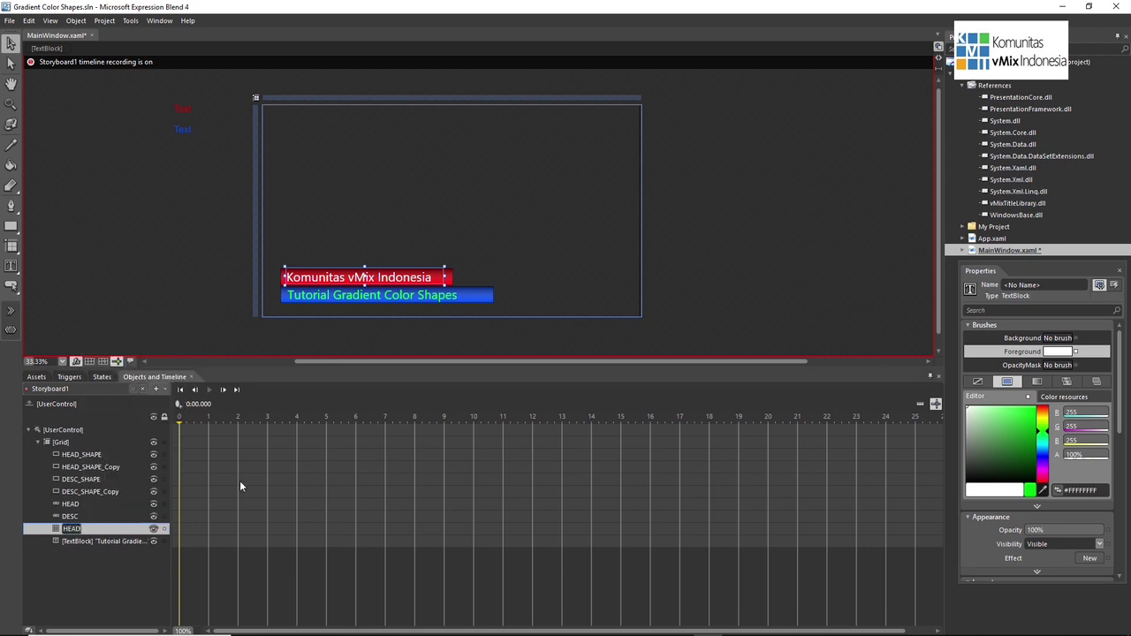
{"action": "type", "text": "LINE"}
- Rename the "Tutorial Gradient Color Shapes" TextBlock as DESCRIPTION
{"action": "left_click", "coordinate": [104, 539]}
{"action": "right_click", "coordinate": [103, 539]}
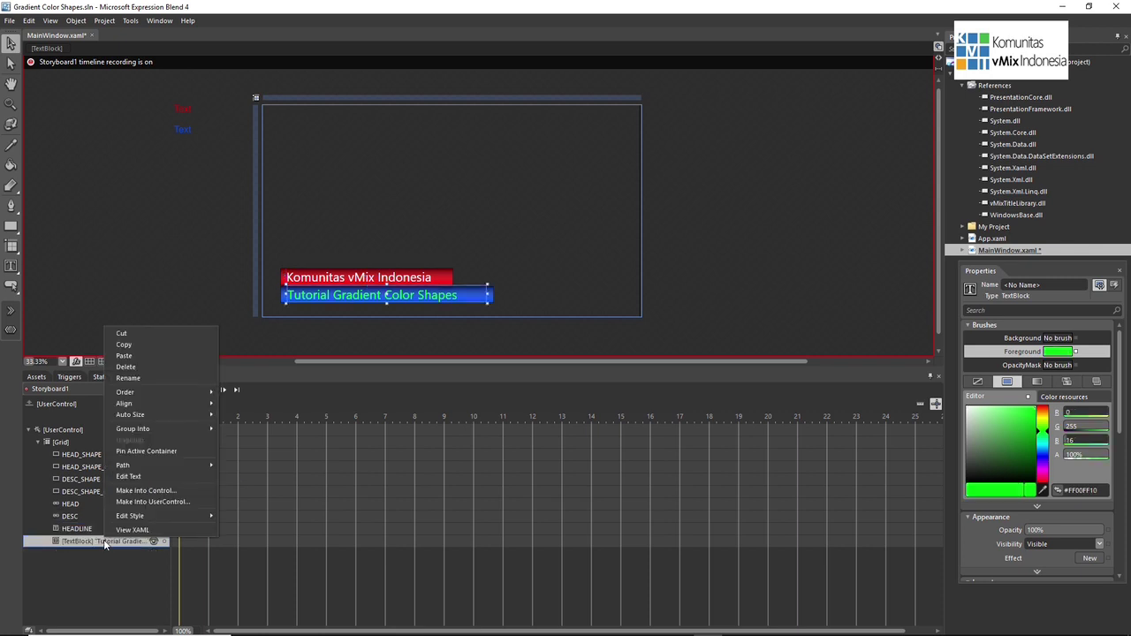
{"action": "left_click", "coordinate": [135, 378]}
{"action": "type", "text": "DES"}
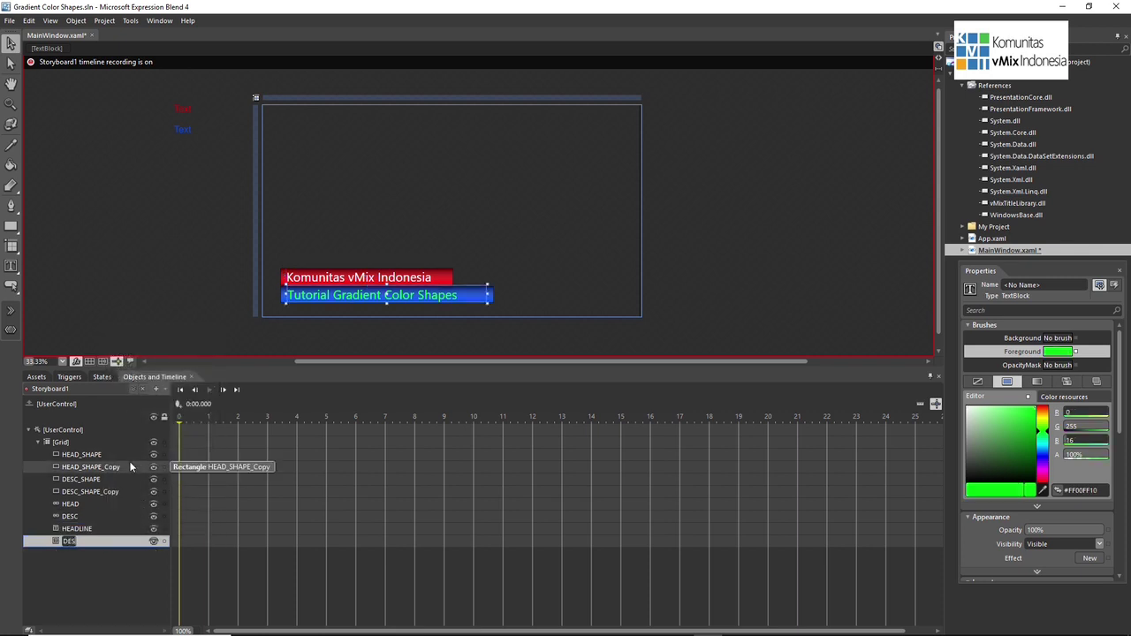
{"action": "type", "text": "CRIPTION"}
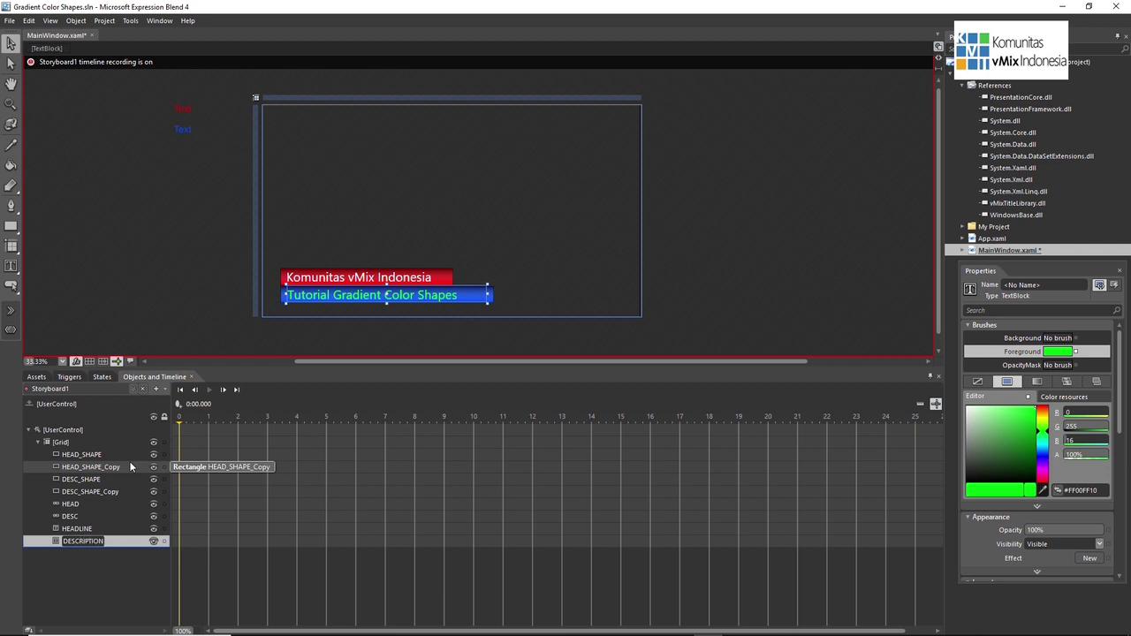
{"action": "left_click", "coordinate": [97, 586]}
{"action": "left_click", "coordinate": [78, 528]}
{"action": "left_click", "coordinate": [80, 541]}
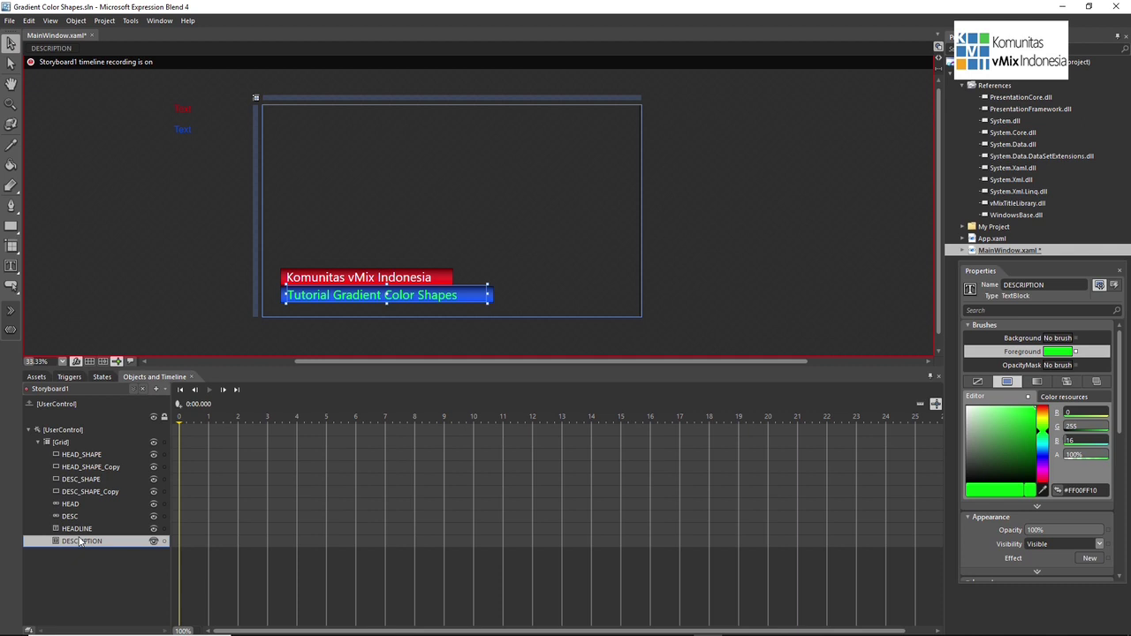
{"action": "left_click", "coordinate": [139, 309]}
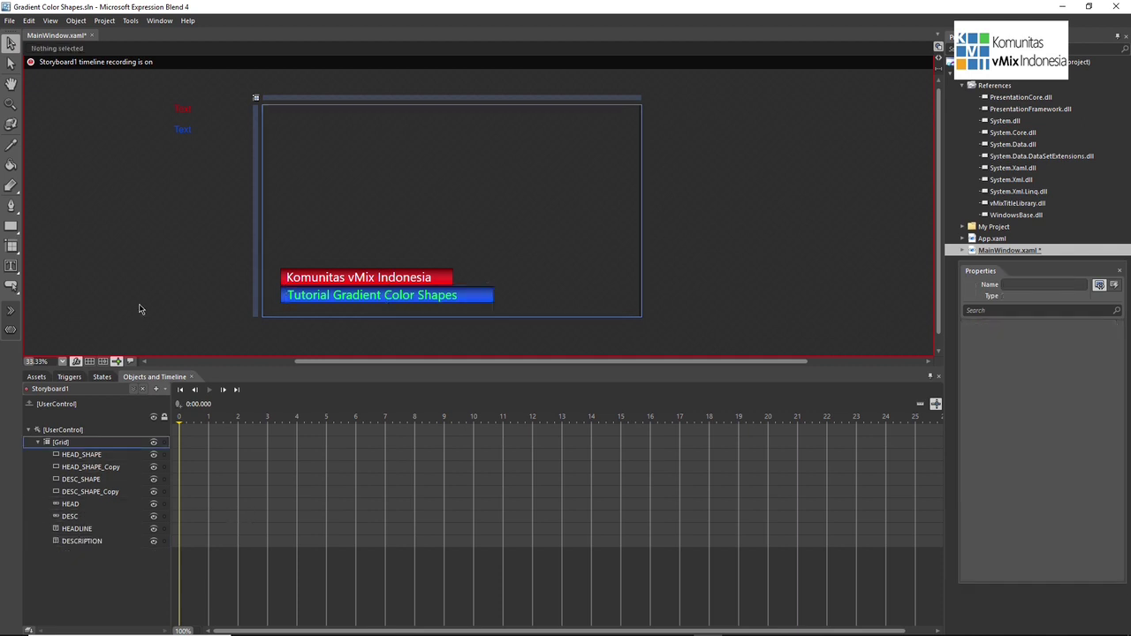
- Record keyframes for all eight objects from HEAD_SHAPE to DESCRIPTION at 0 and 1 second, and return to 0
{"action": "left_click", "coordinate": [83, 540]}
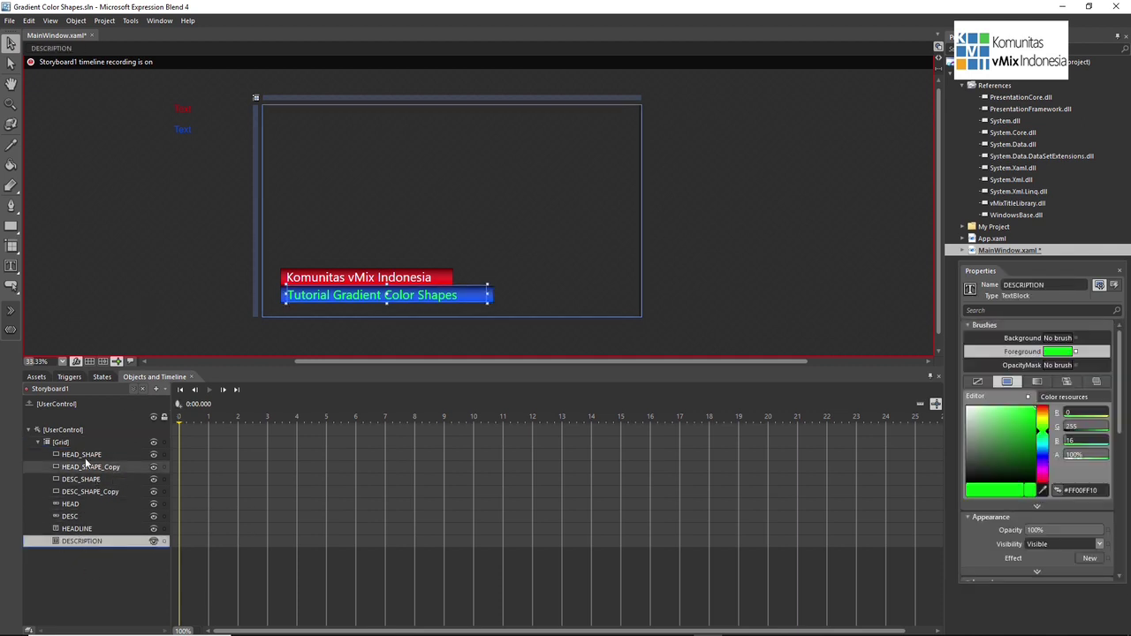
{"action": "left_click", "coordinate": [87, 456], "text": "shift"}
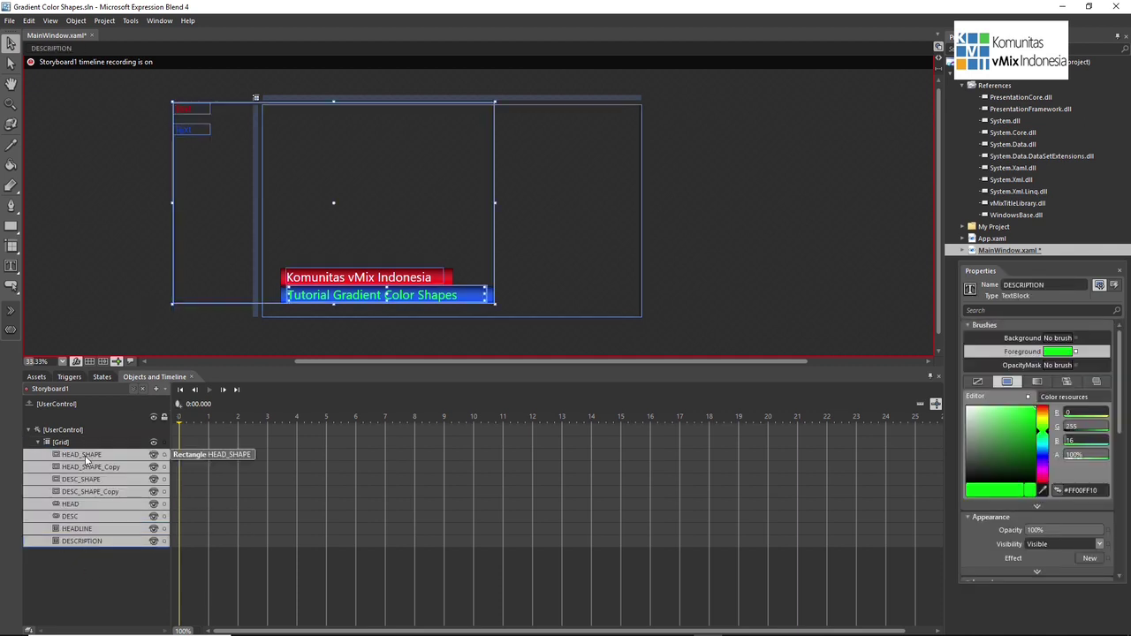
{"action": "left_click", "coordinate": [178, 406]}
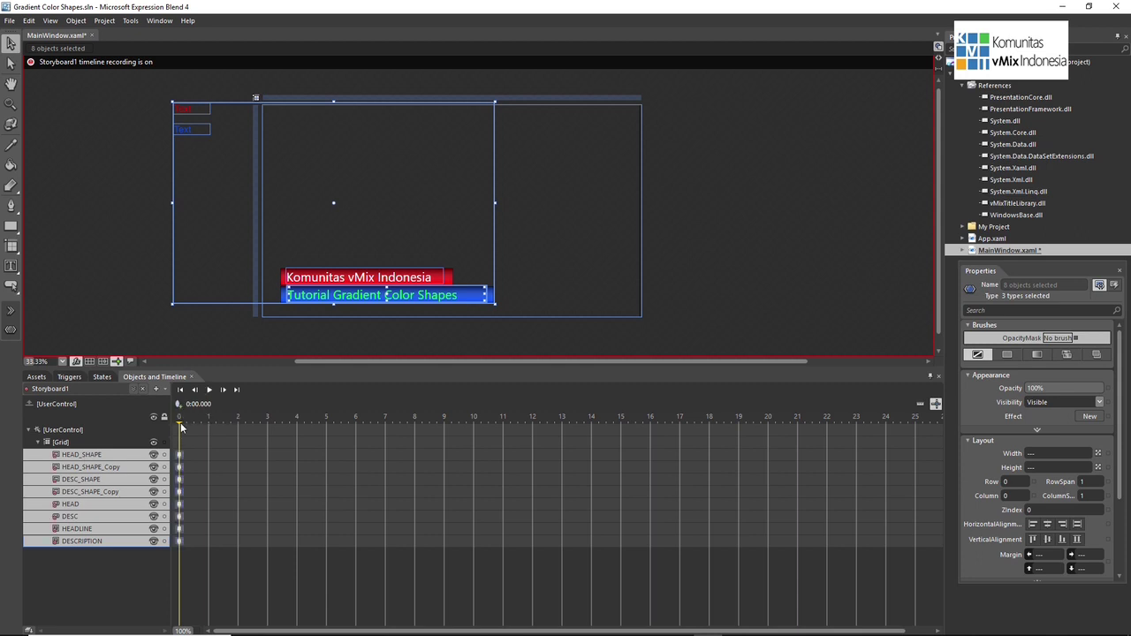
{"action": "left_click_drag", "start_coordinate": [180, 423], "coordinate": [210, 425]}
{"action": "left_click", "coordinate": [180, 405]}
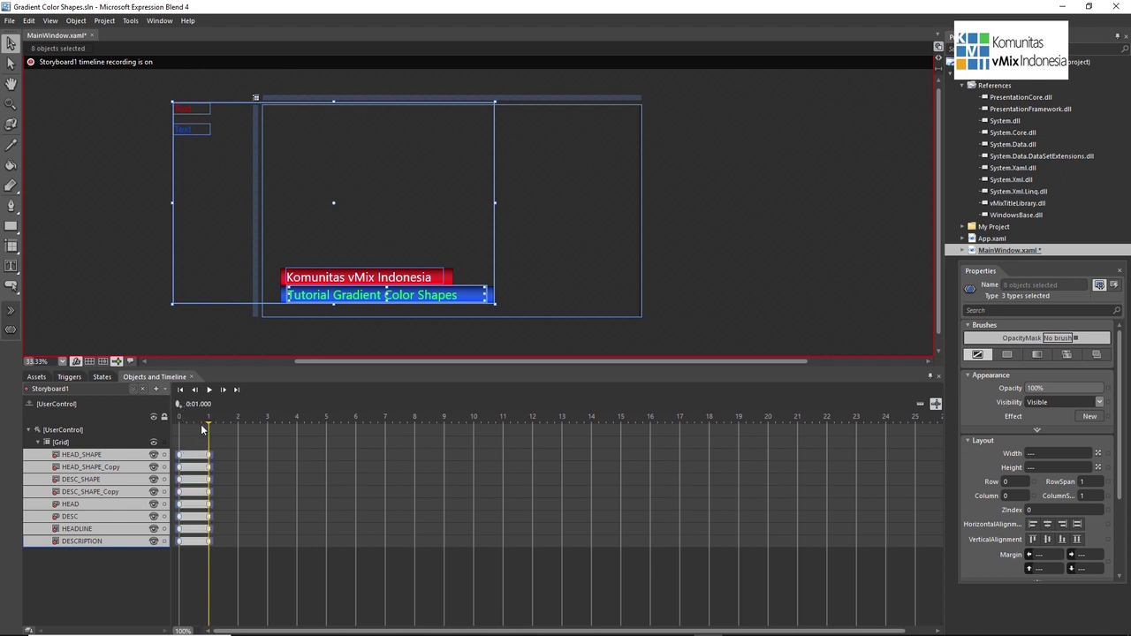
{"action": "left_click_drag", "start_coordinate": [210, 427], "coordinate": [178, 424]}
{"action": "left_click", "coordinate": [541, 232]}
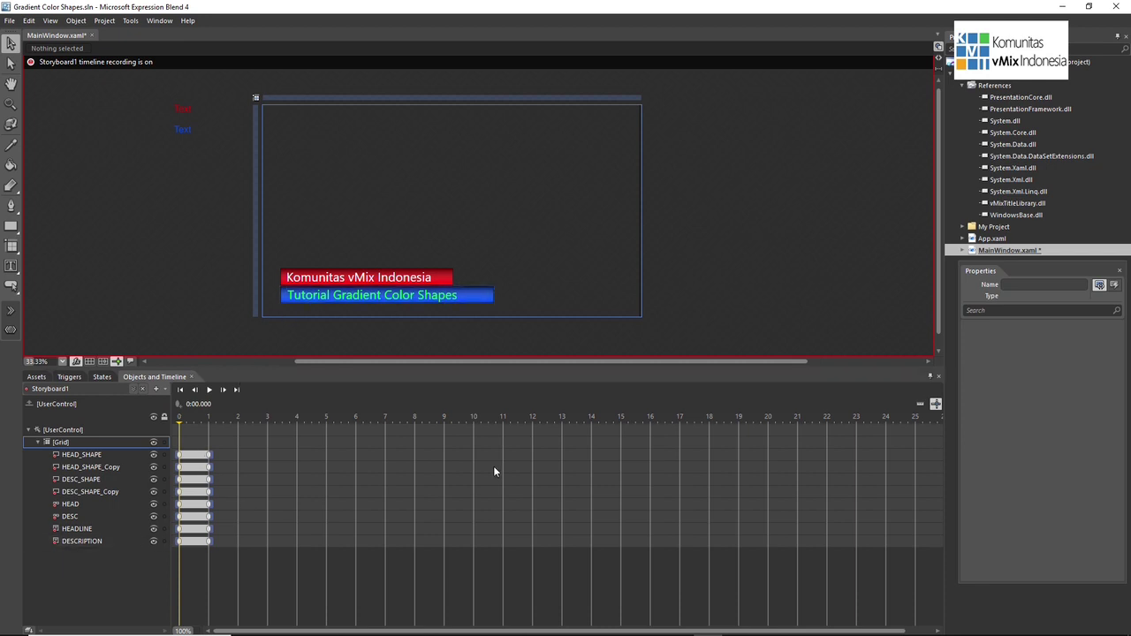
- At 0 seconds, move the DESCRIPTION text beyond the canvas's right side and the HEADLINE text just below the canvas
{"action": "left_click", "coordinate": [181, 420]}
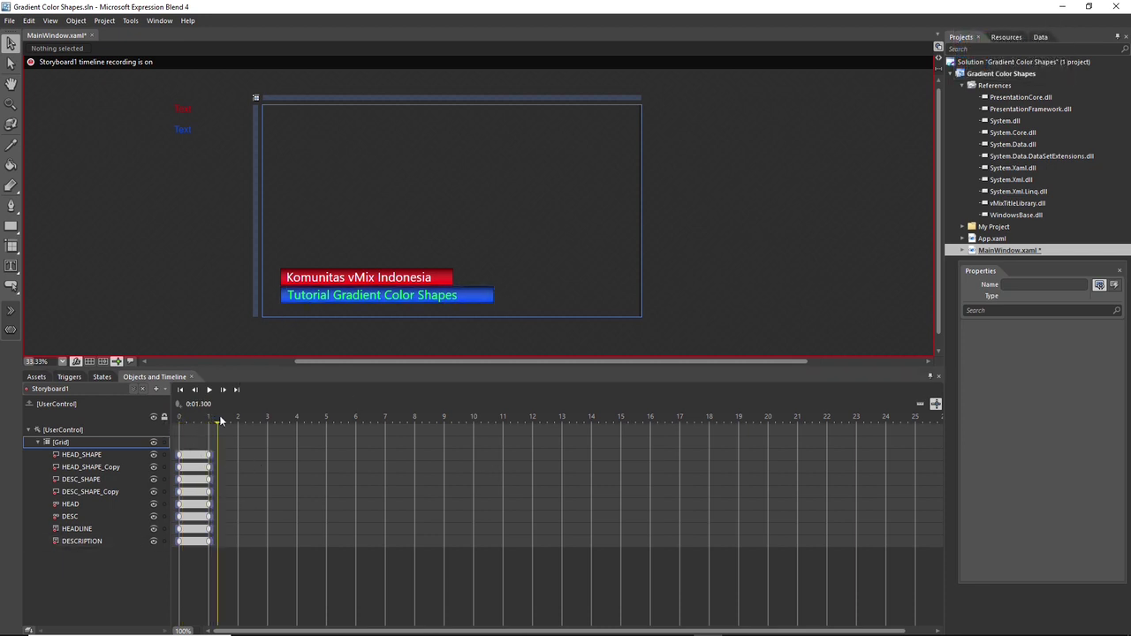
{"action": "left_click_drag", "start_coordinate": [180, 427], "coordinate": [174, 428]}
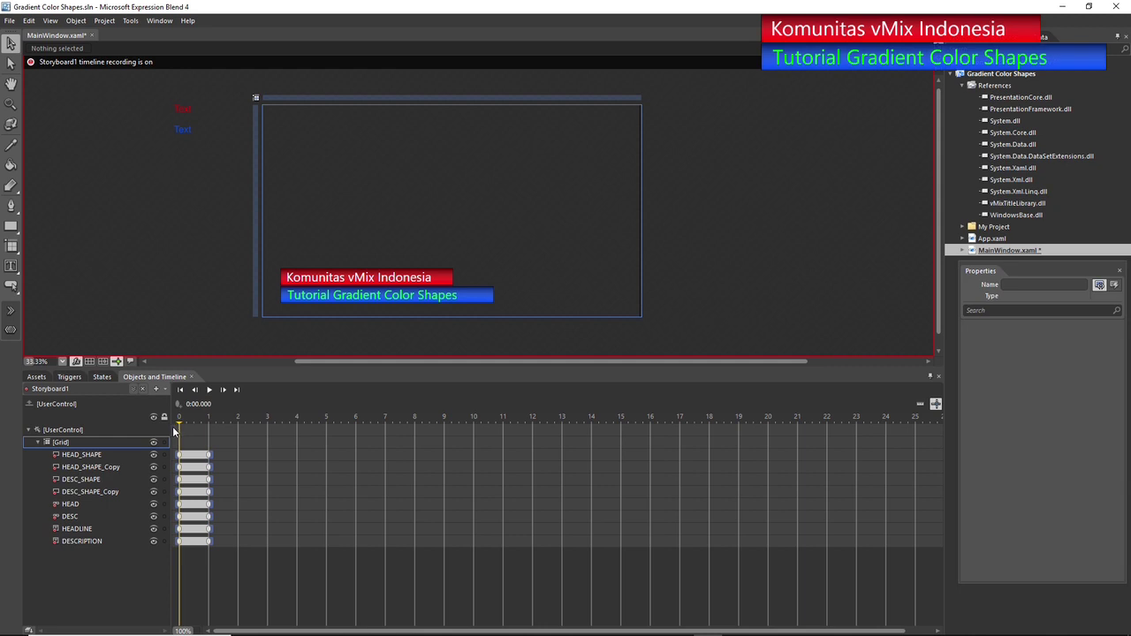
{"action": "left_click", "coordinate": [402, 297]}
{"action": "left_click_drag", "start_coordinate": [408, 297], "coordinate": [815, 296]}
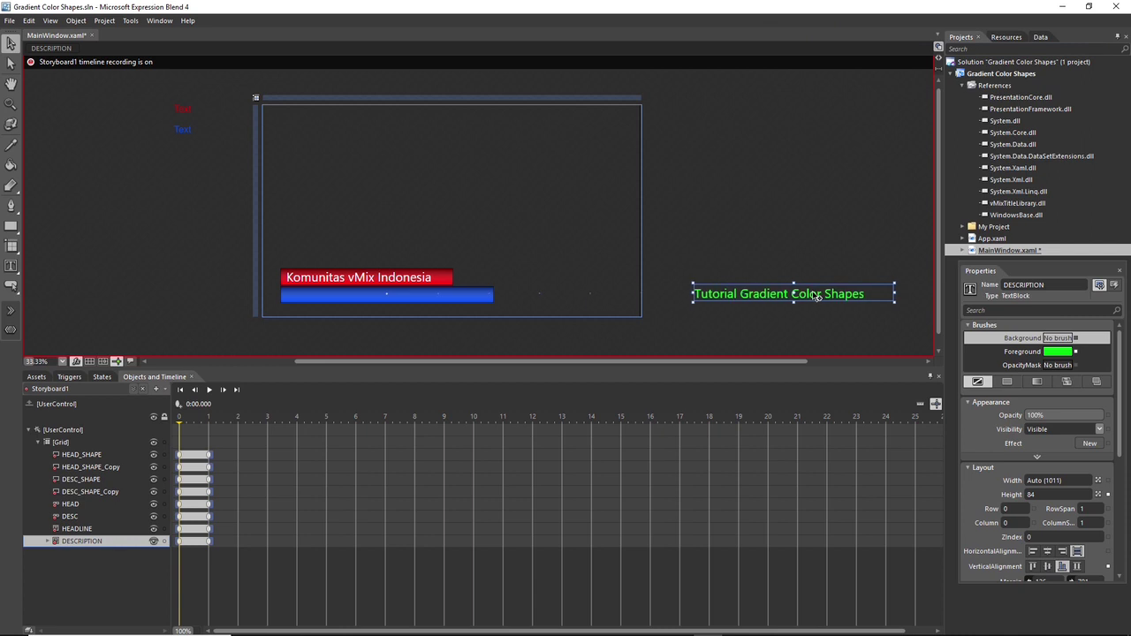
{"action": "left_click_drag", "start_coordinate": [369, 285], "coordinate": [371, 343]}
- At 0 seconds, shrink HEAD_SHAPE and HEAD_SHAPE_Copy together horizontally to almost zero width at the red bar's left edge
{"action": "left_click", "coordinate": [438, 278]}
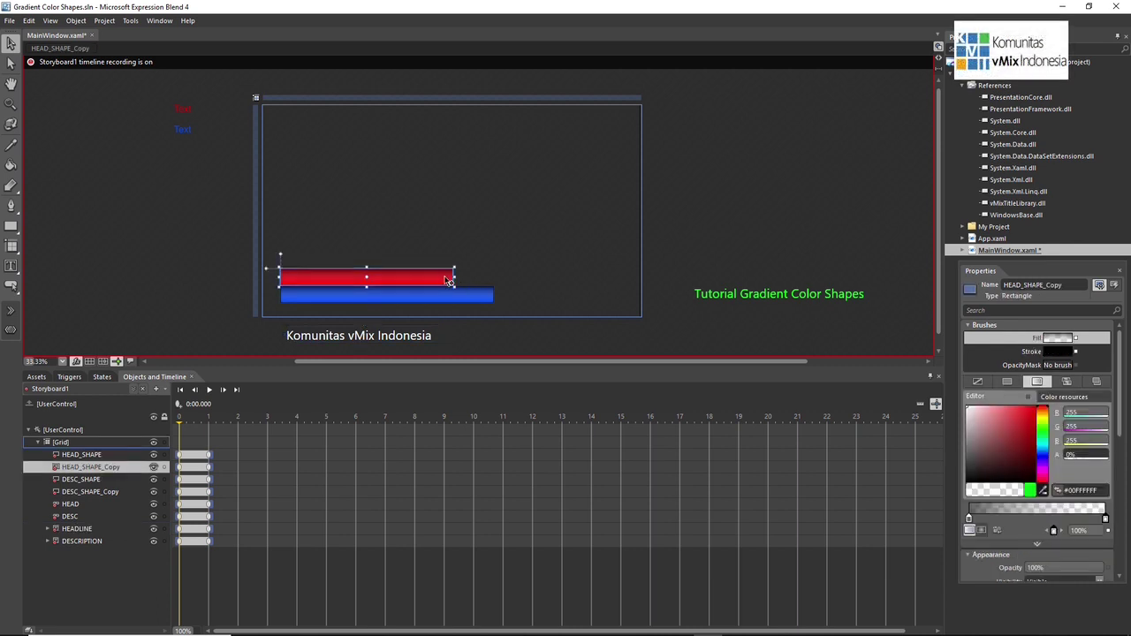
{"action": "mouse_move", "coordinate": [453, 275]}
{"action": "left_mouse_down"}
{"action": "mouse_move", "coordinate": [320, 276]}
{"action": "mouse_move", "coordinate": [450, 275]}
{"action": "mouse_move", "coordinate": [440, 275]}
{"action": "left_mouse_up"}
{"action": "left_click_drag", "start_coordinate": [413, 226], "coordinate": [476, 280]}
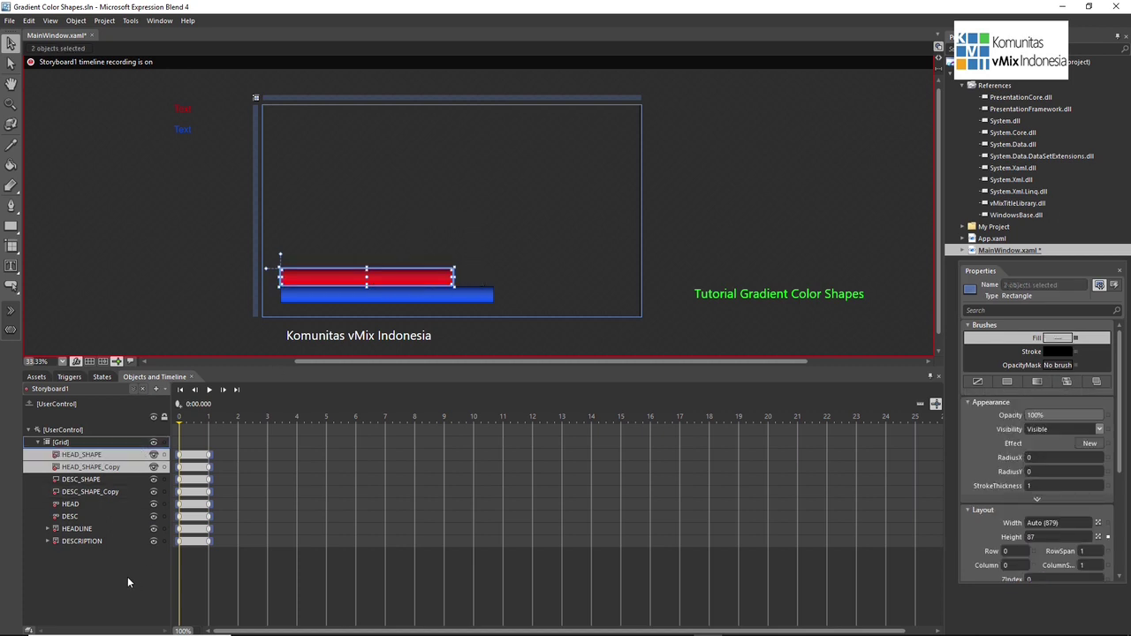
{"action": "left_click", "coordinate": [233, 265]}
{"action": "left_click", "coordinate": [85, 454]}
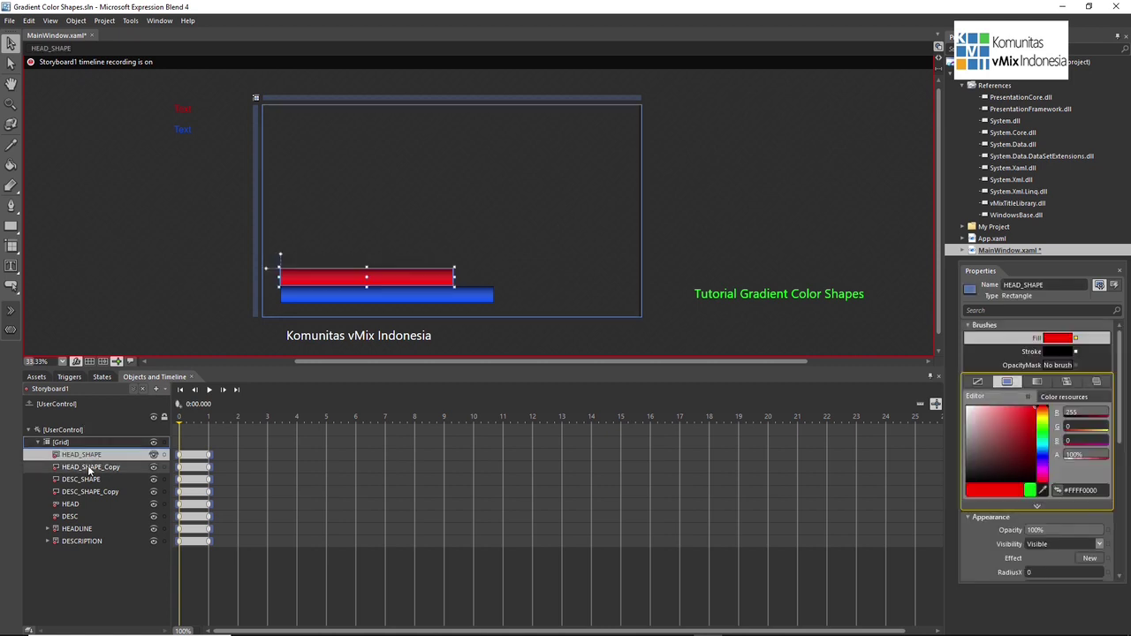
{"action": "left_click", "coordinate": [88, 466], "text": "ctrl"}
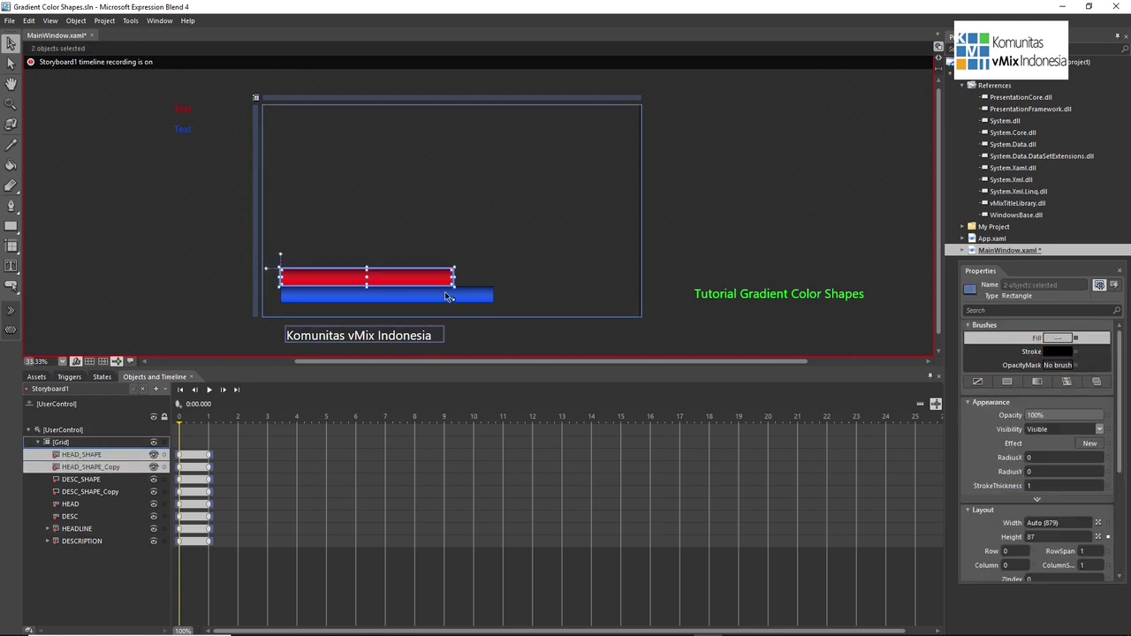
{"action": "left_click_drag", "start_coordinate": [454, 277], "coordinate": [281, 276]}
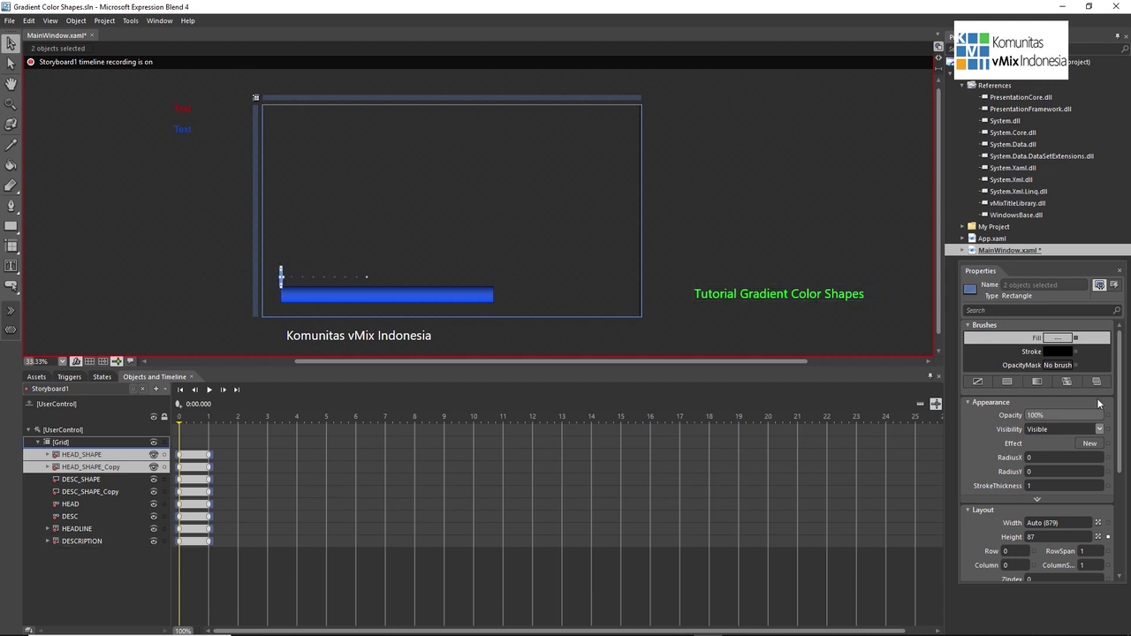
- Set the opacity of both header shapes to 0% at 0 seconds, and preview the storyboard before returning to its start
{"action": "left_click_drag", "start_coordinate": [1099, 419], "coordinate": [1041, 409]}
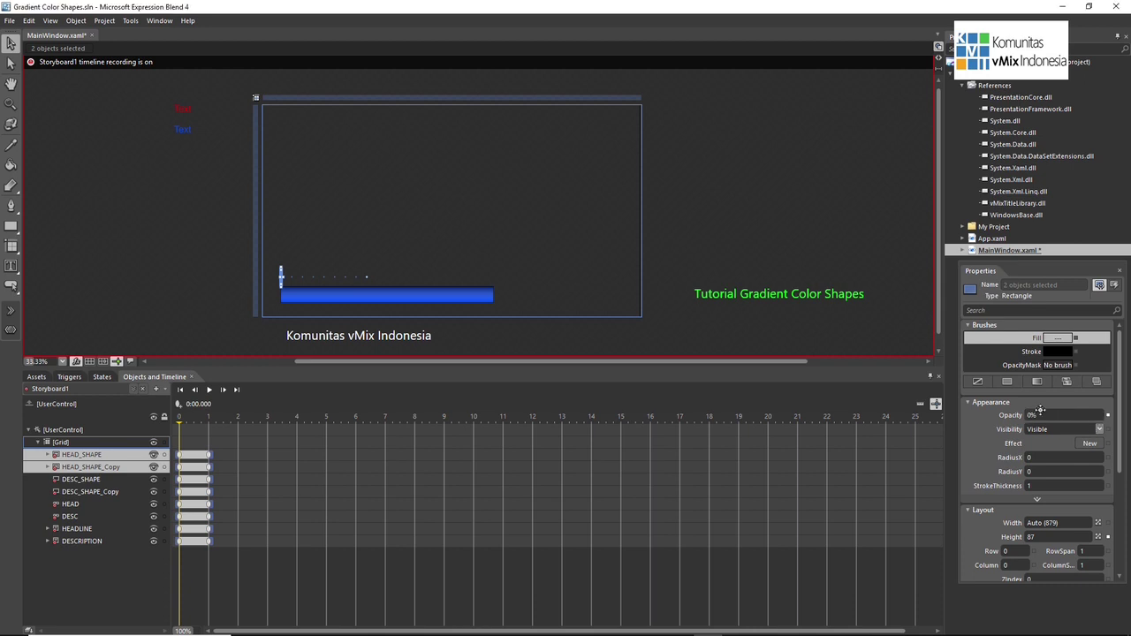
{"action": "left_click", "coordinate": [333, 235]}
{"action": "left_click", "coordinate": [207, 390]}
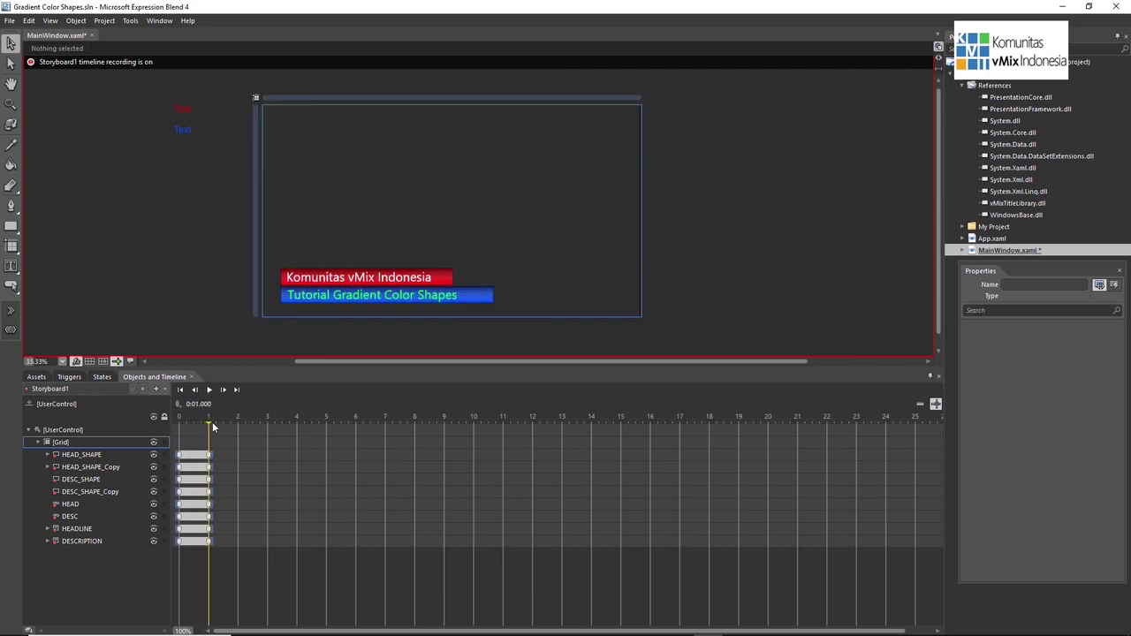
{"action": "left_click_drag", "start_coordinate": [210, 419], "coordinate": [132, 416]}
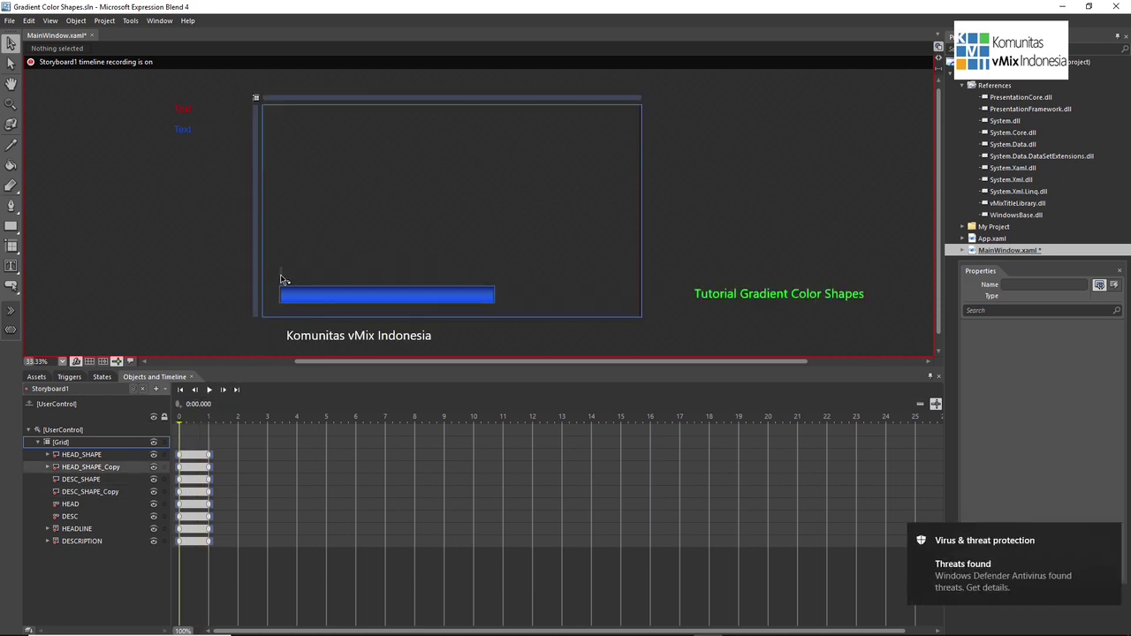
- At 0 seconds, flatten DESC_SHAPE and DESC_SHAPE_Copy together vertically to almost zero height at the blue bar's top edge
{"action": "left_click", "coordinate": [85, 479]}
{"action": "left_click", "coordinate": [85, 491], "text": "ctrl"}
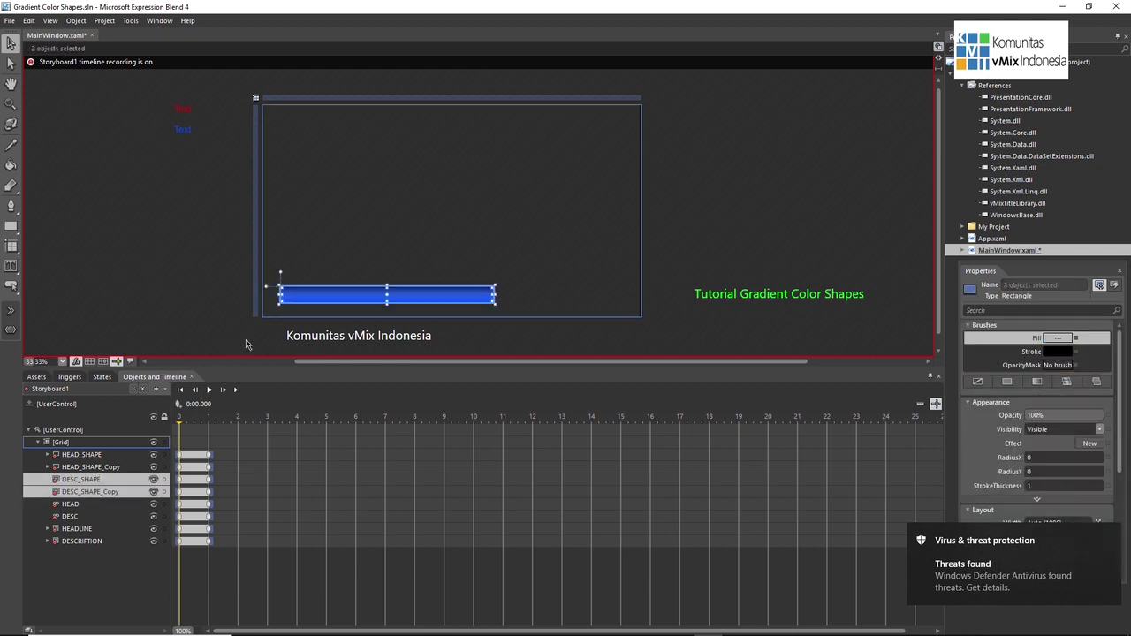
{"action": "left_click_drag", "start_coordinate": [387, 302], "coordinate": [387, 287]}
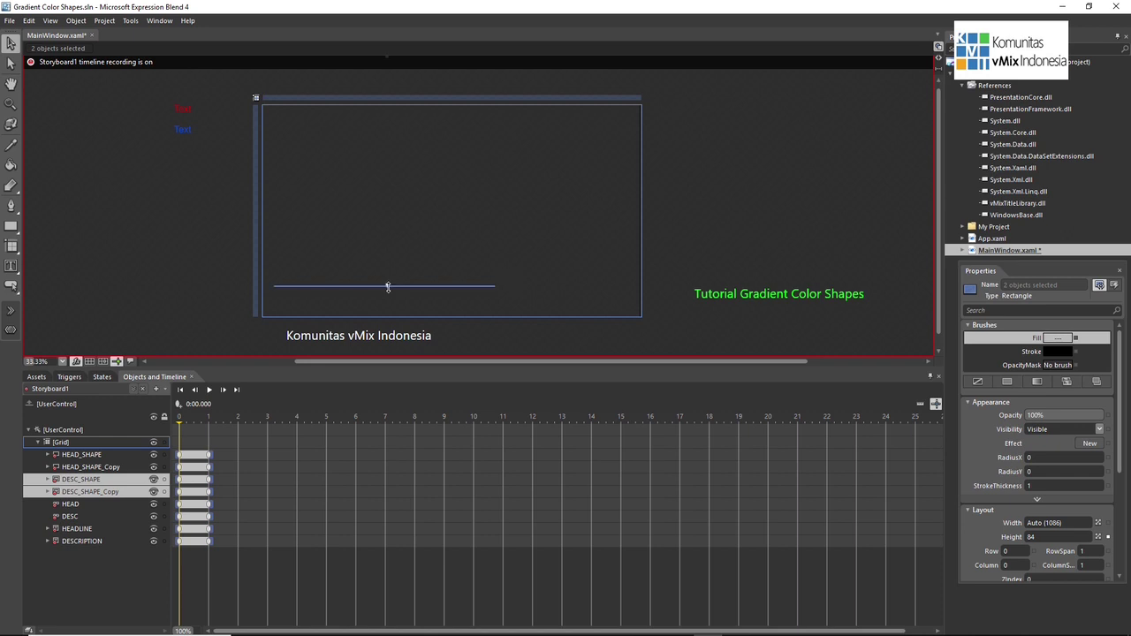
- Set the opacity of both description shapes to 0% at 0 seconds, and preview the storyboard
{"action": "left_click_drag", "start_coordinate": [1086, 412], "coordinate": [634, 393]}
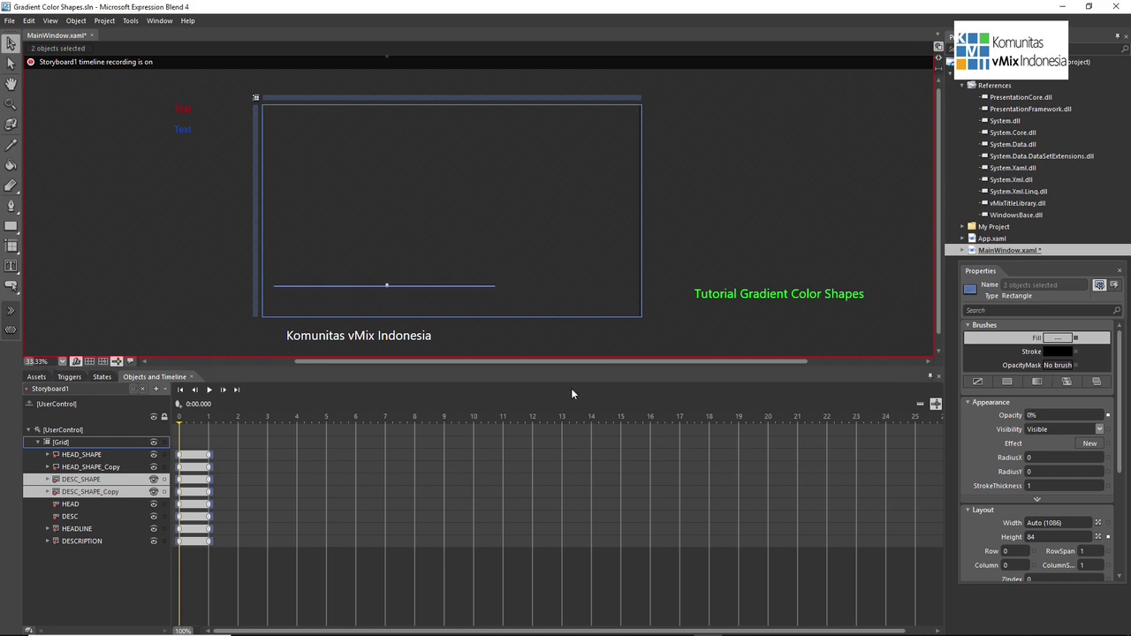
{"action": "left_click", "coordinate": [209, 270]}
{"action": "left_click", "coordinate": [209, 390]}
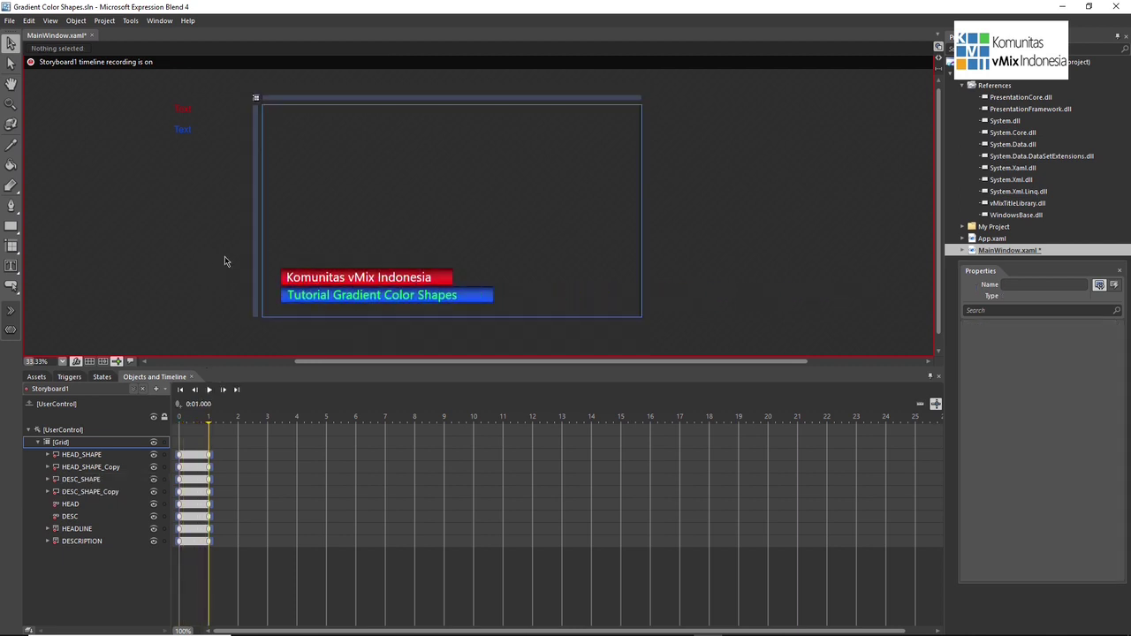
- Duplicate Storyboard1 and reverse the copy for the title's exit, previewing the reversed animation
{"action": "left_click", "coordinate": [72, 390]}
{"action": "left_click", "coordinate": [98, 407]}
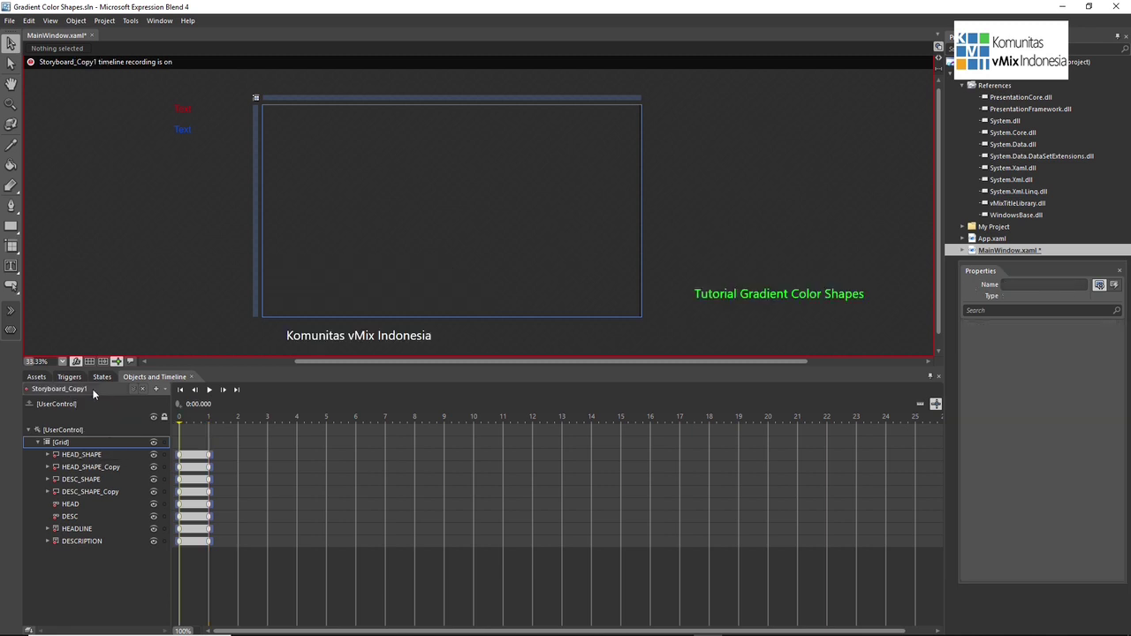
{"action": "left_click", "coordinate": [93, 394]}
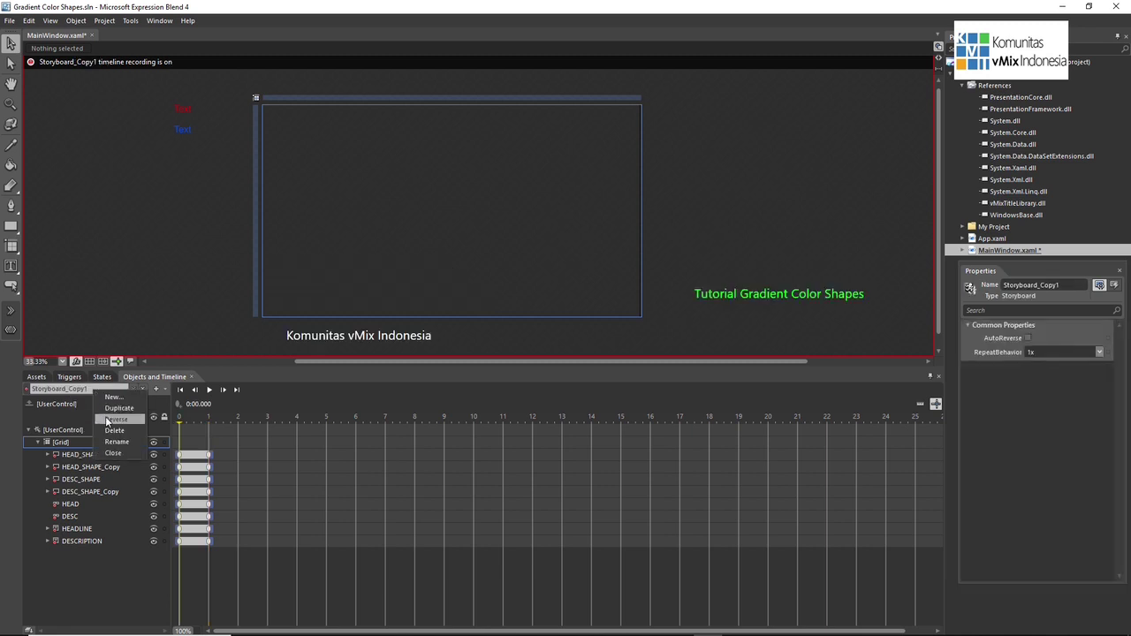
{"action": "left_click", "coordinate": [105, 416]}
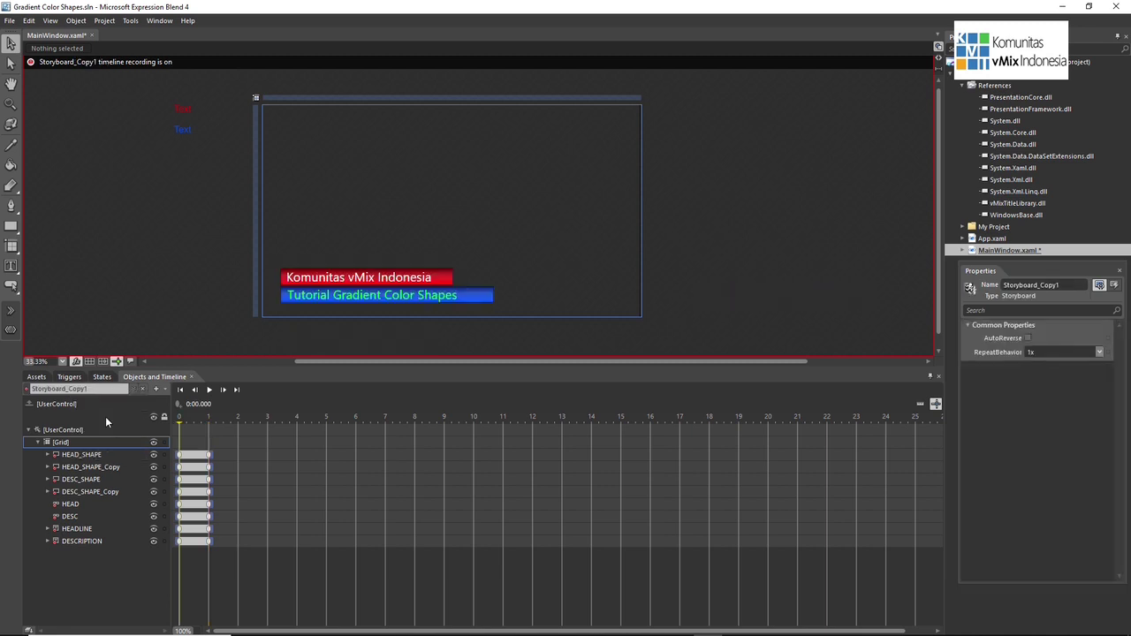
{"action": "left_click", "coordinate": [208, 390]}
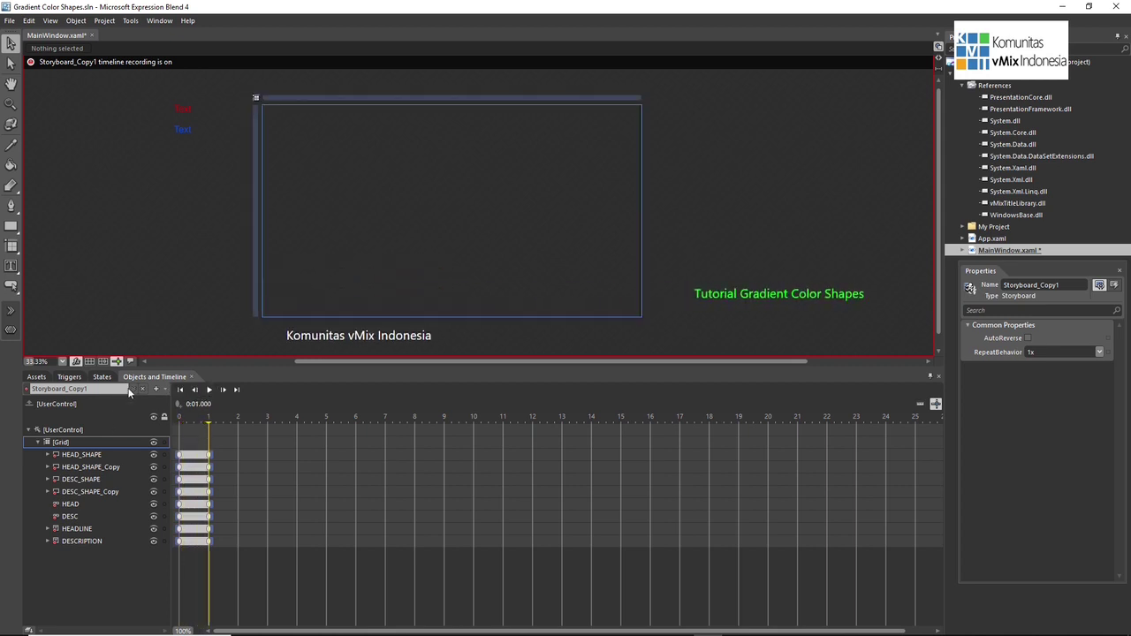
- Reopen Storyboard1 and play its entrance animation
{"action": "left_click", "coordinate": [129, 391]}
{"action": "left_click", "coordinate": [145, 421]}
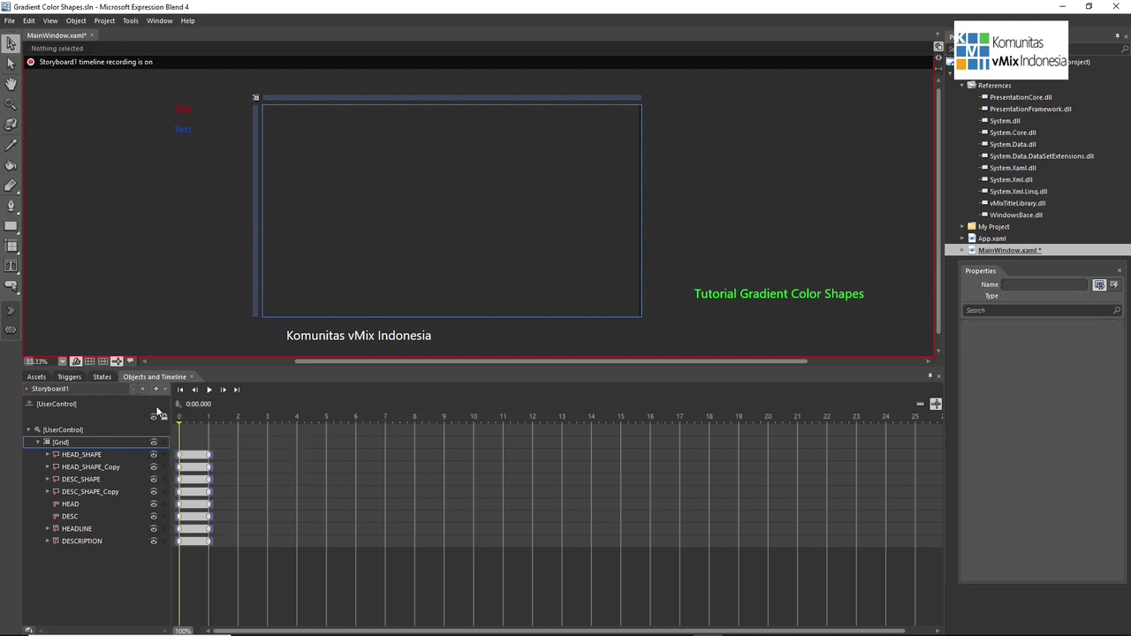
{"action": "left_click", "coordinate": [208, 390]}
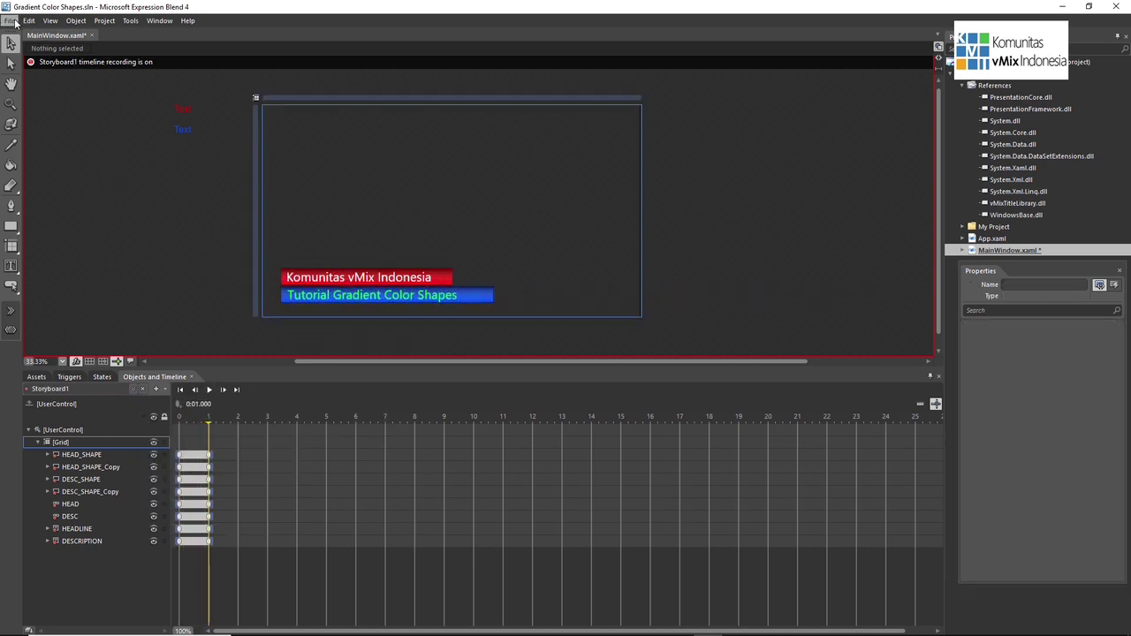
{"action": "left_click", "coordinate": [13, 21]}
{"action": "mouse_move", "coordinate": [27, 24]}
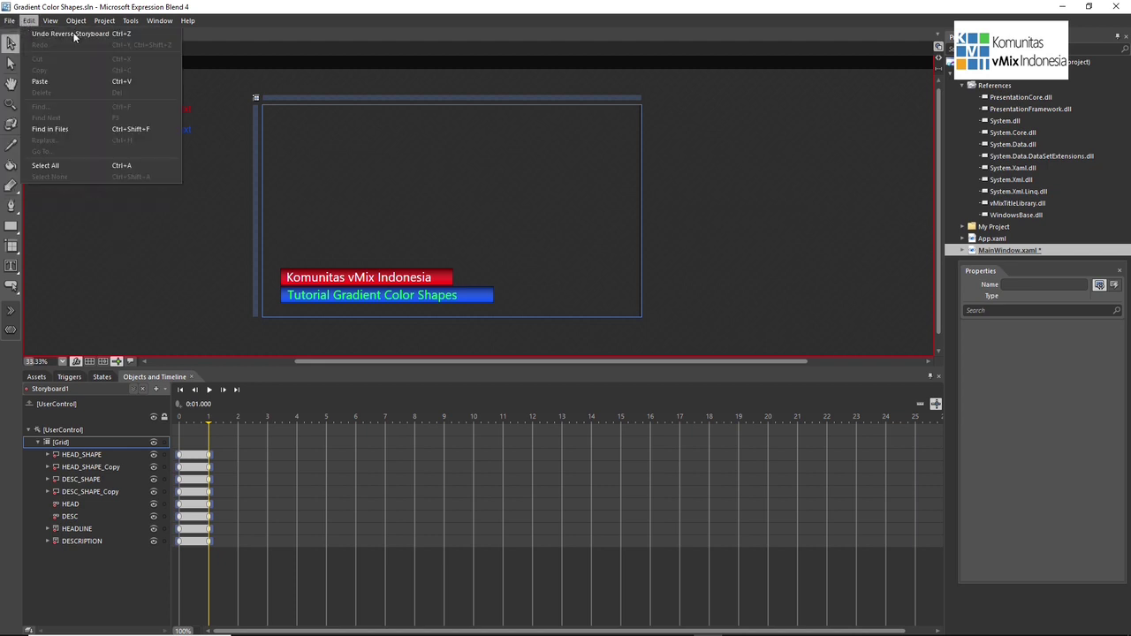
{"action": "mouse_move", "coordinate": [103, 44]}
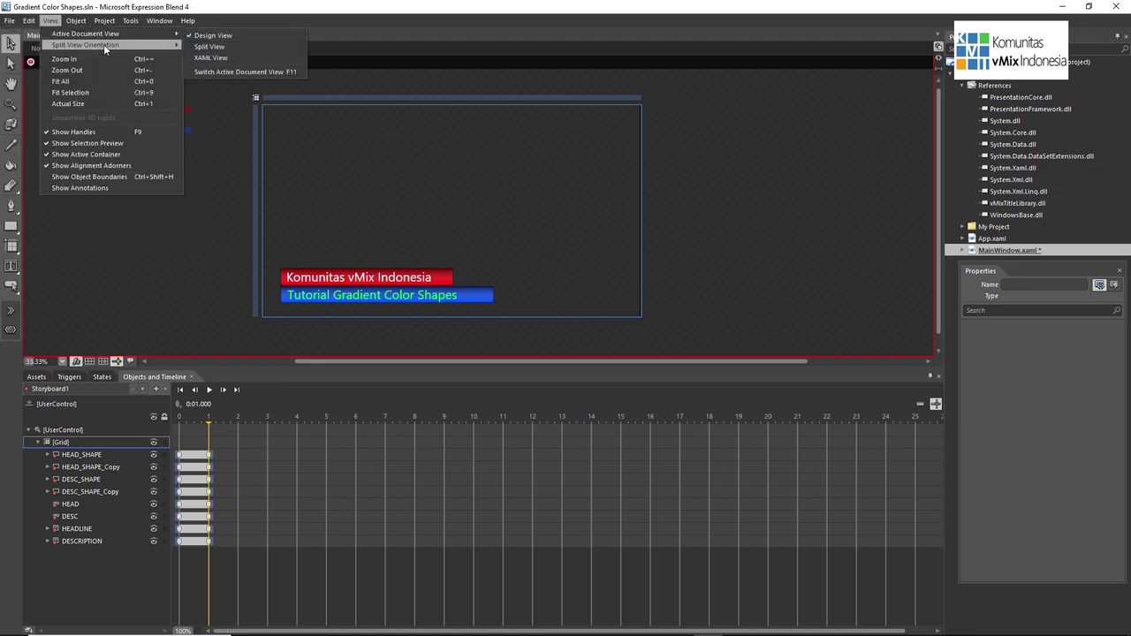
{"action": "left_click", "coordinate": [224, 51]}
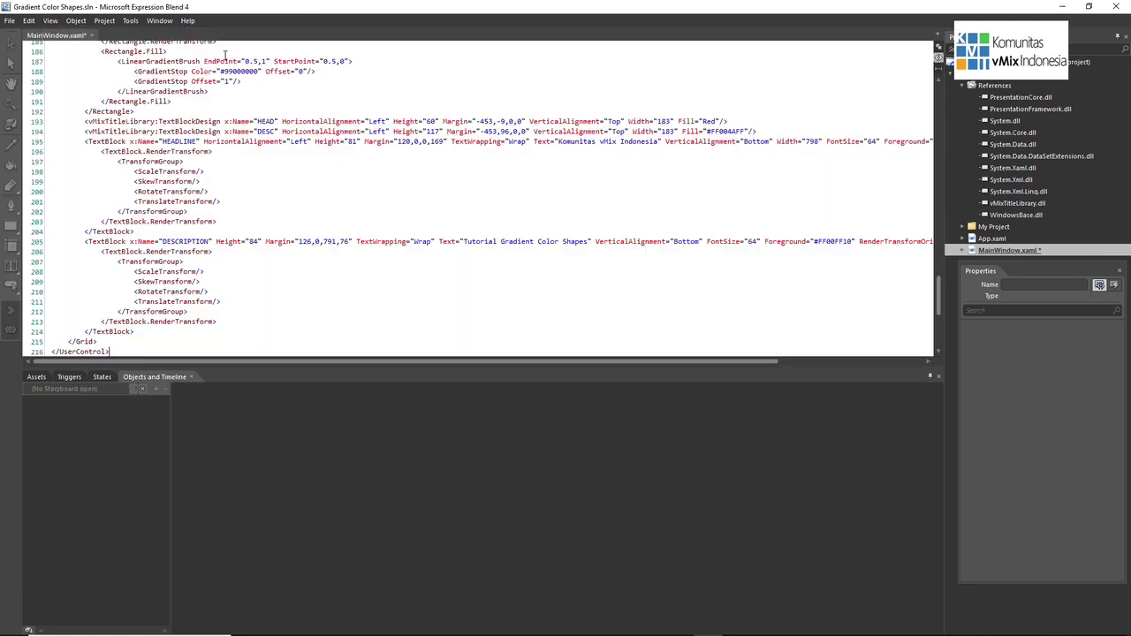
- Show the document in Split View, with the red and blue title bars visible above the XAML code
{"action": "left_click", "coordinate": [50, 20]}
{"action": "mouse_move", "coordinate": [70, 22]}
{"action": "mouse_move", "coordinate": [106, 34]}
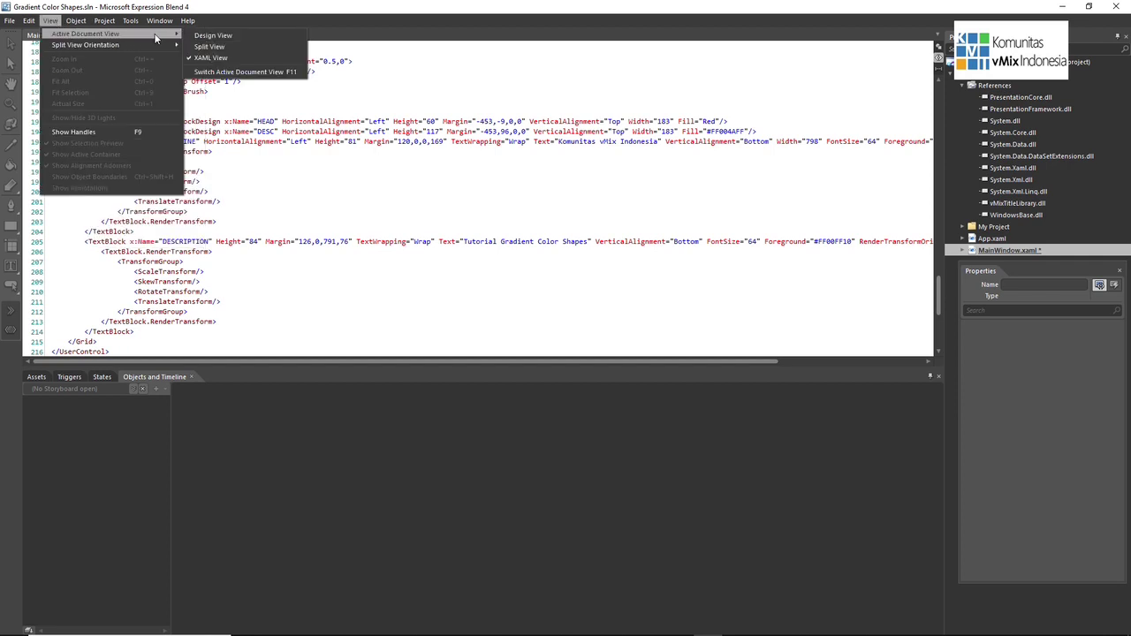
{"action": "left_click", "coordinate": [207, 46]}
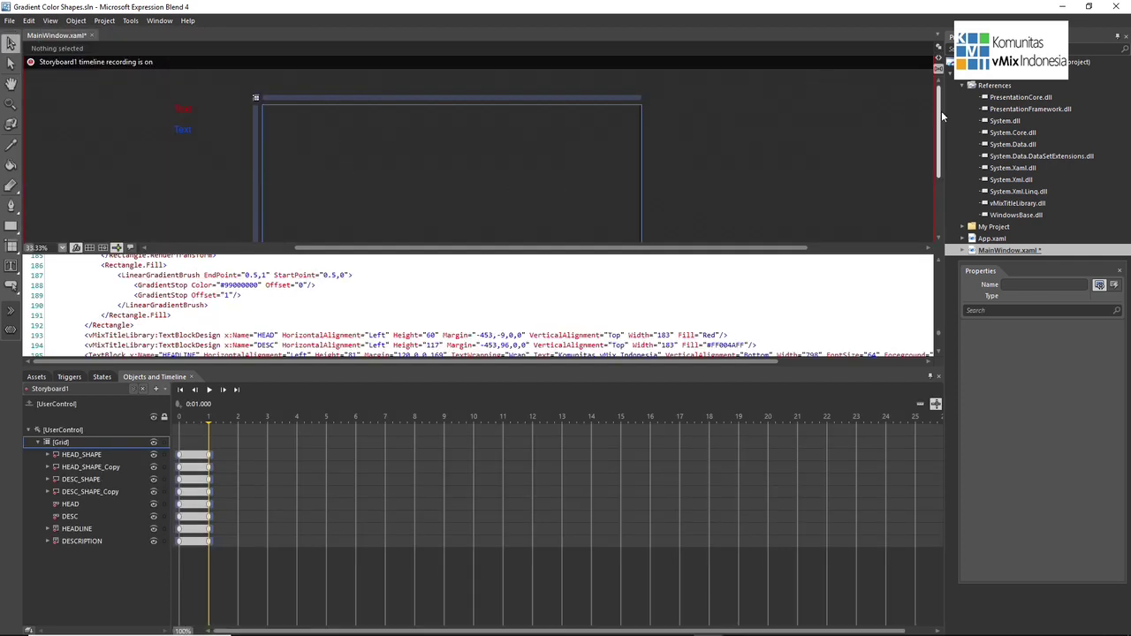
{"action": "left_click_drag", "start_coordinate": [941, 111], "coordinate": [899, 142]}
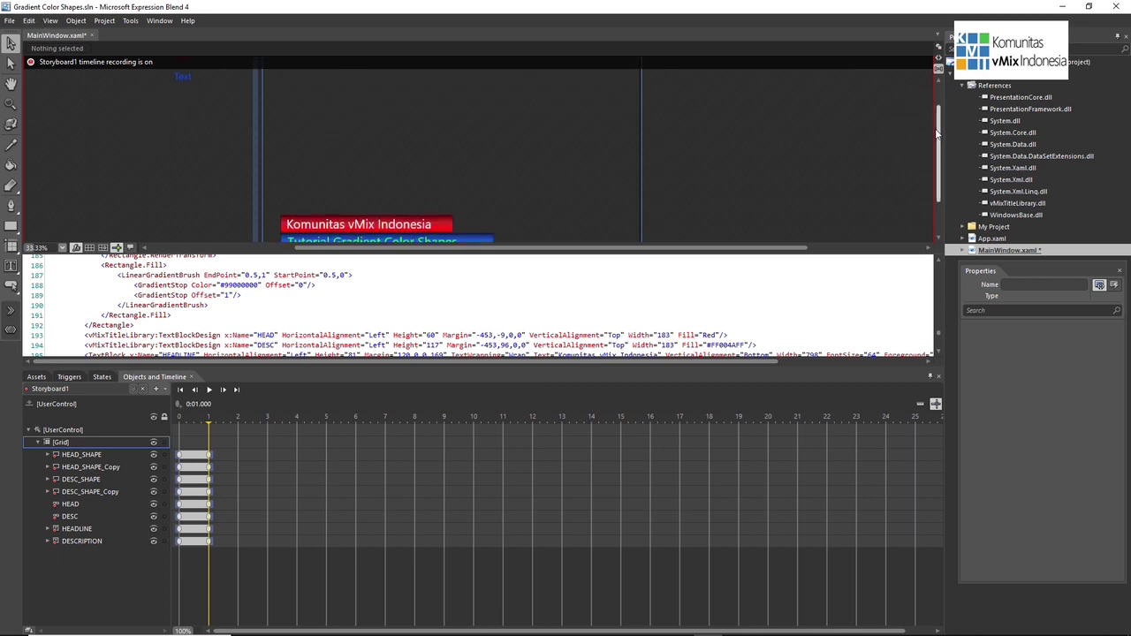
{"action": "left_click_drag", "start_coordinate": [938, 135], "coordinate": [939, 160]}
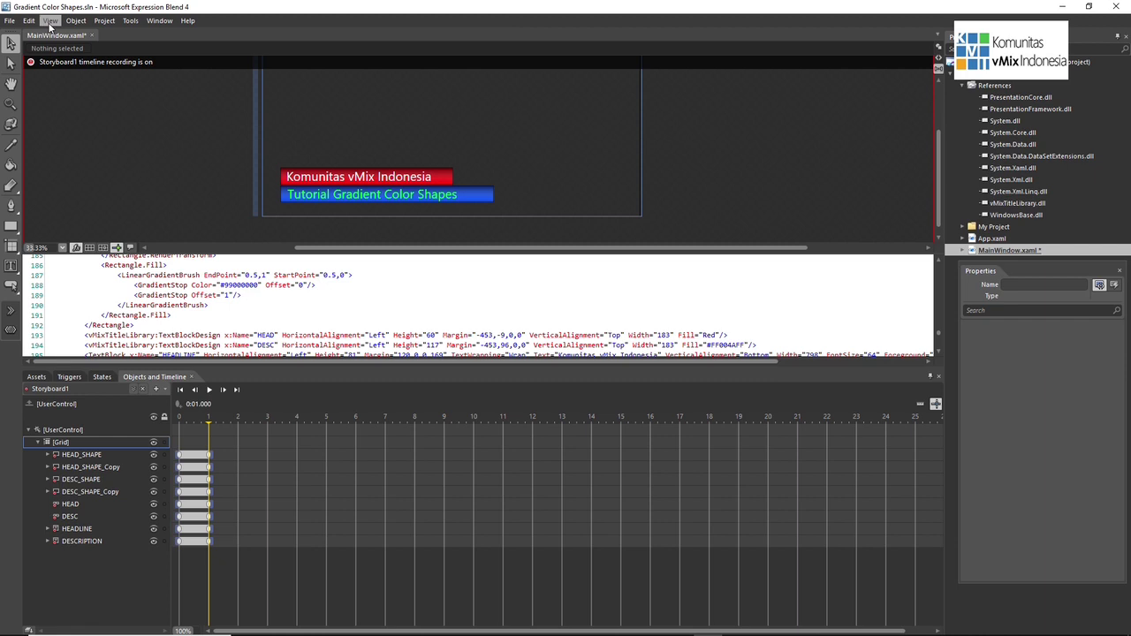
- Replace every occurrence of "Easing" with "Spline" in the XAML code of MainWindow.xaml, and save the file
{"action": "left_click", "coordinate": [29, 20]}
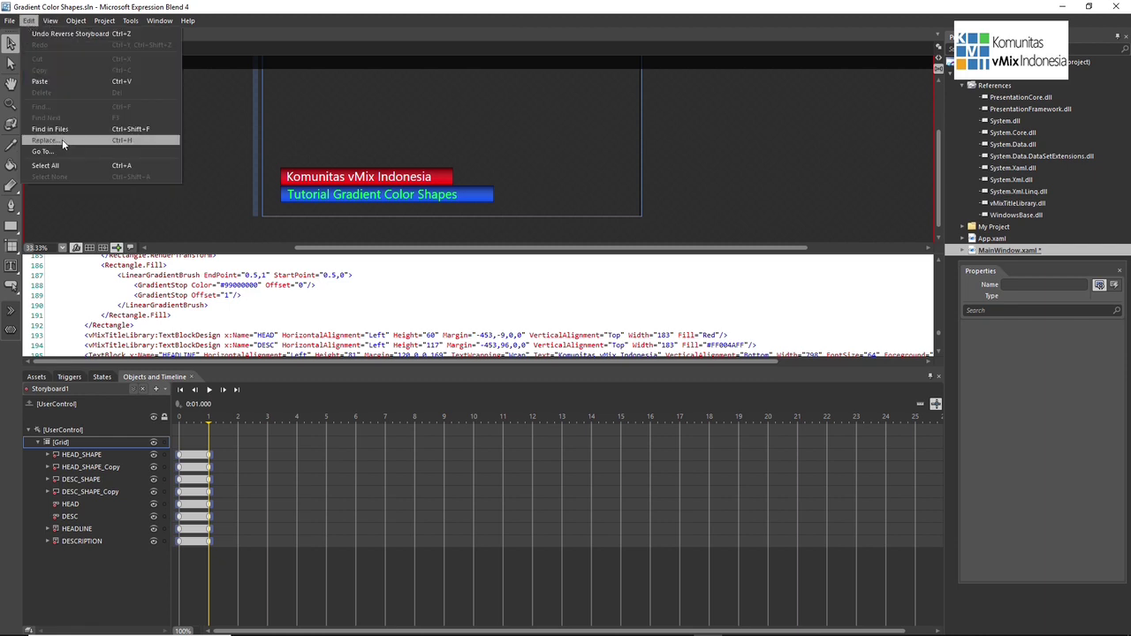
{"action": "left_click", "coordinate": [62, 138]}
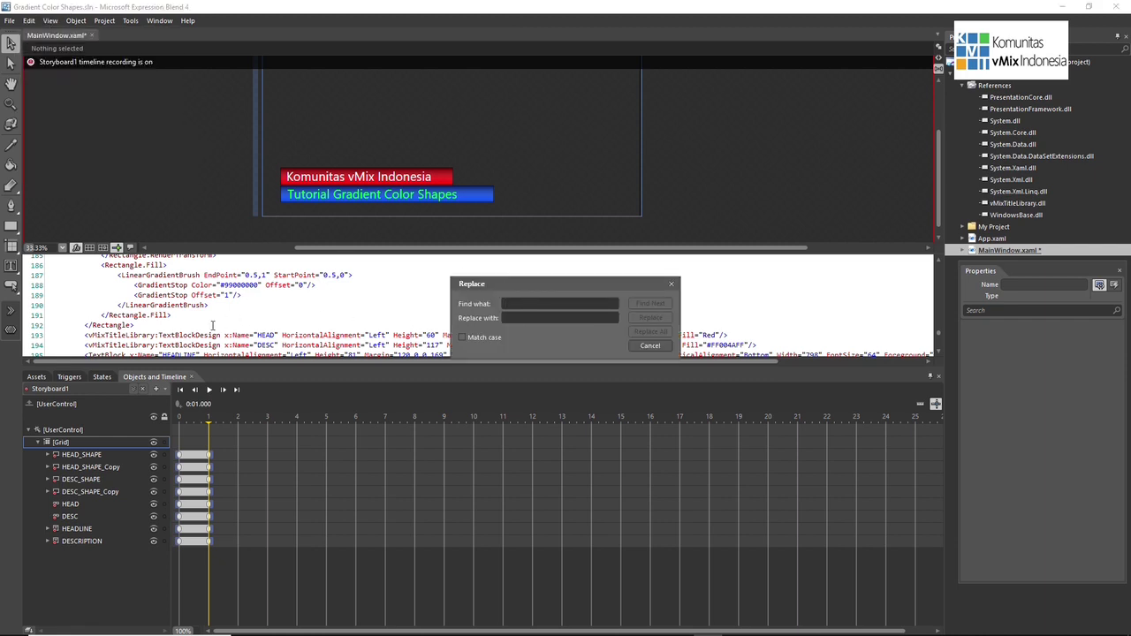
{"action": "left_click_drag", "start_coordinate": [939, 325], "coordinate": [938, 308]}
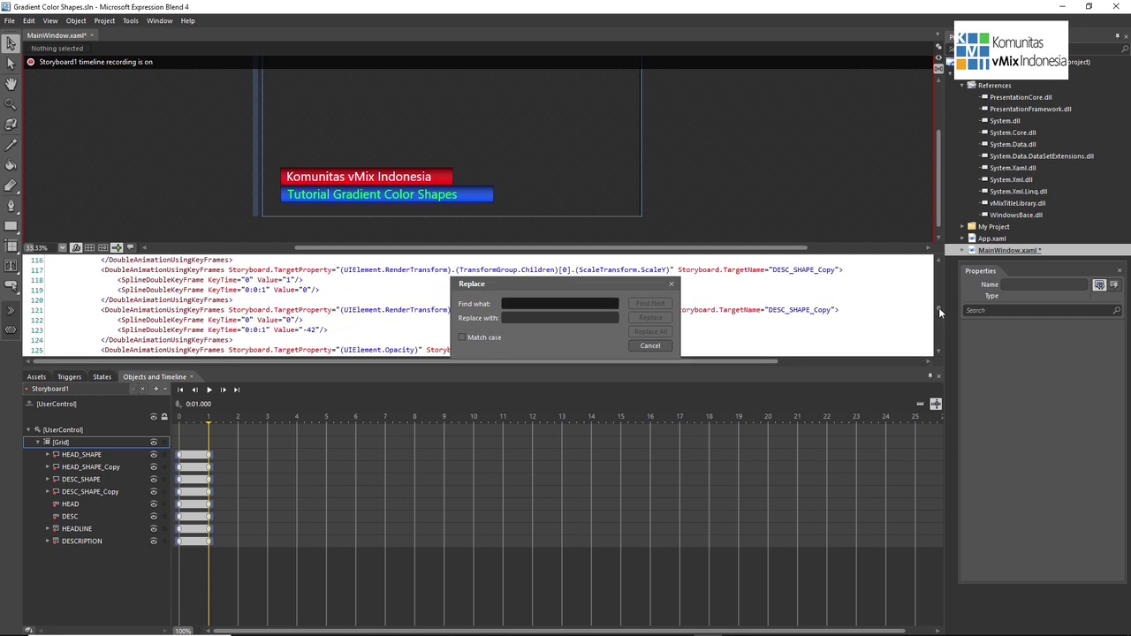
{"action": "left_click", "coordinate": [138, 279]}
{"action": "left_click_drag", "start_coordinate": [941, 314], "coordinate": [942, 295]}
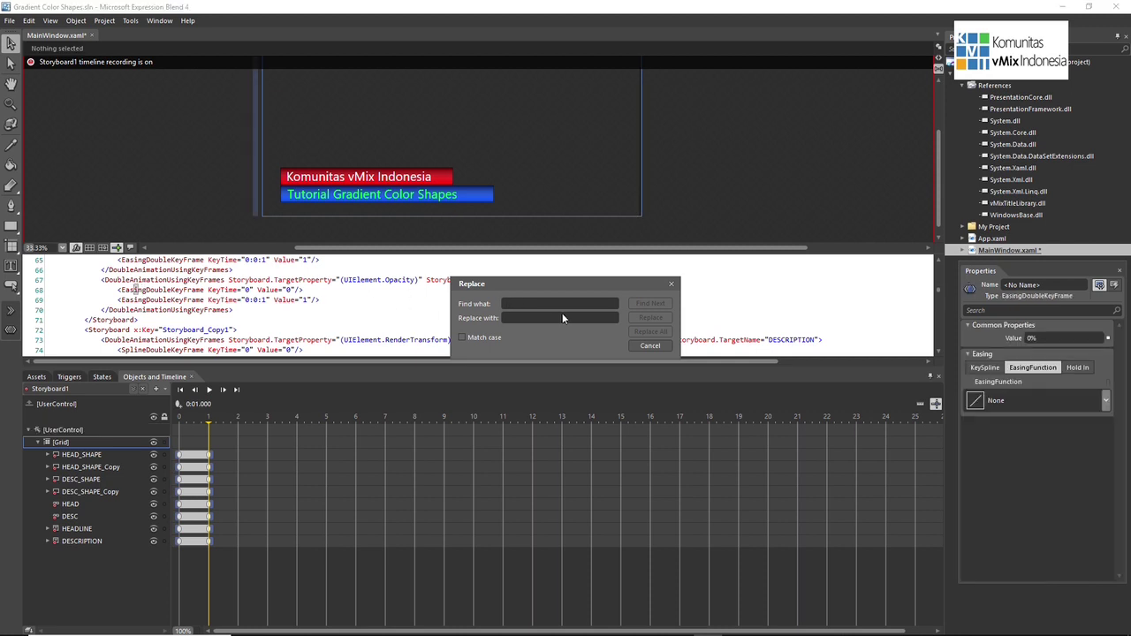
{"action": "type", "text": "Easing"}
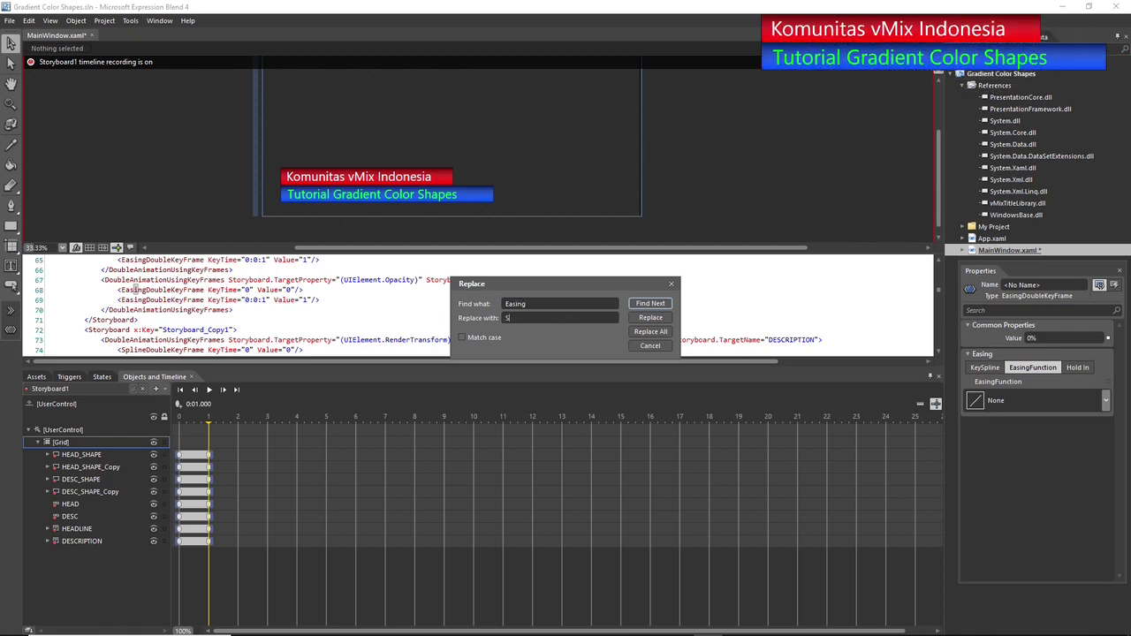
{"action": "left_click", "coordinate": [650, 332]}
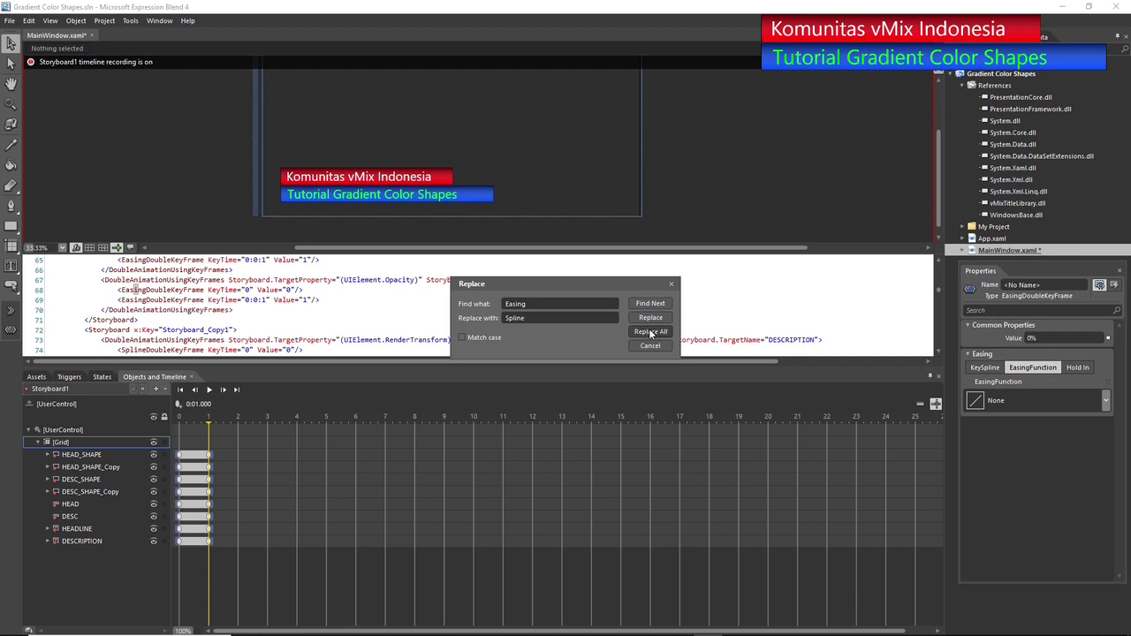
{"action": "left_click", "coordinate": [673, 285]}
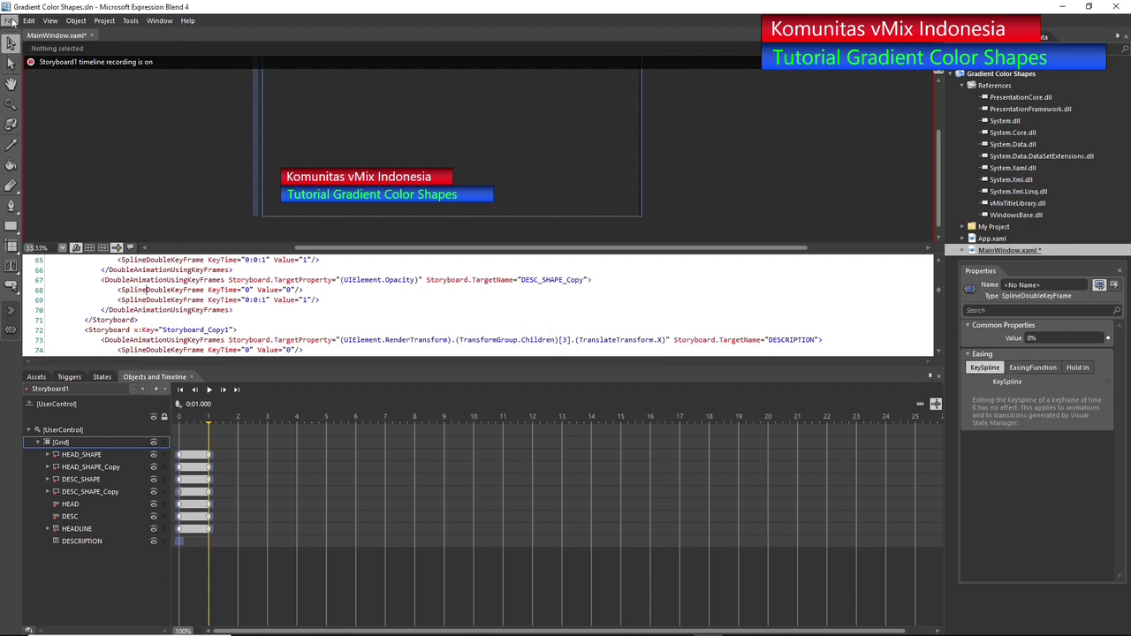
{"action": "left_click", "coordinate": [9, 21]}
{"action": "left_click", "coordinate": [33, 132]}
- Switch to vMix and maximize its window
{"action": "key", "text": "alt+Tab"}
{"action": "left_click_drag", "start_coordinate": [397, 124], "coordinate": [604, 131]}
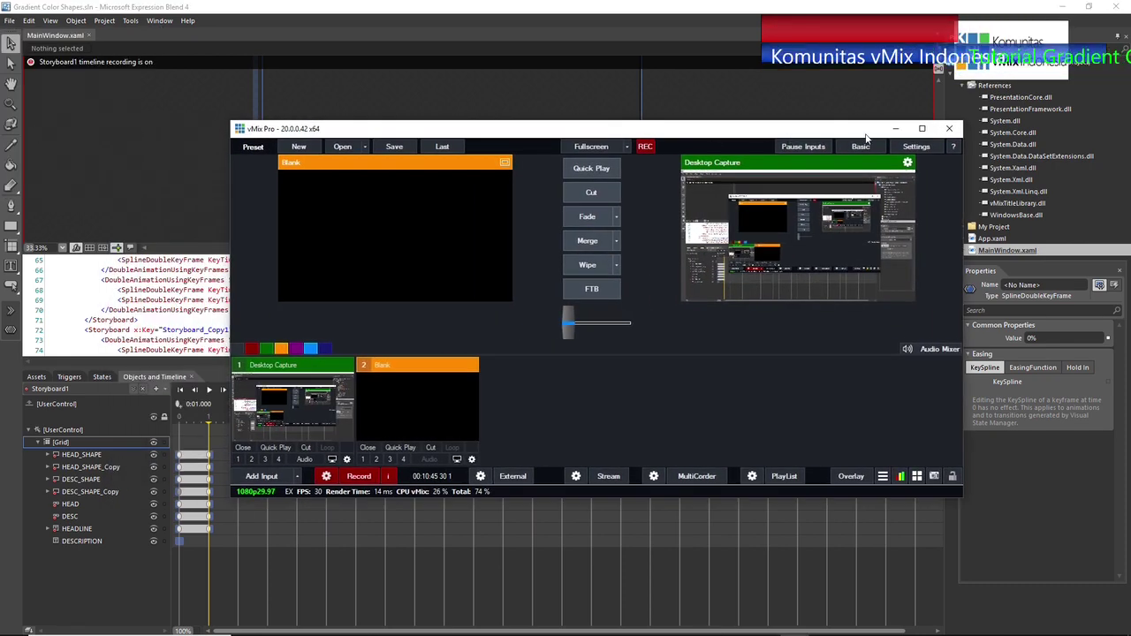
{"action": "left_click", "coordinate": [931, 130]}
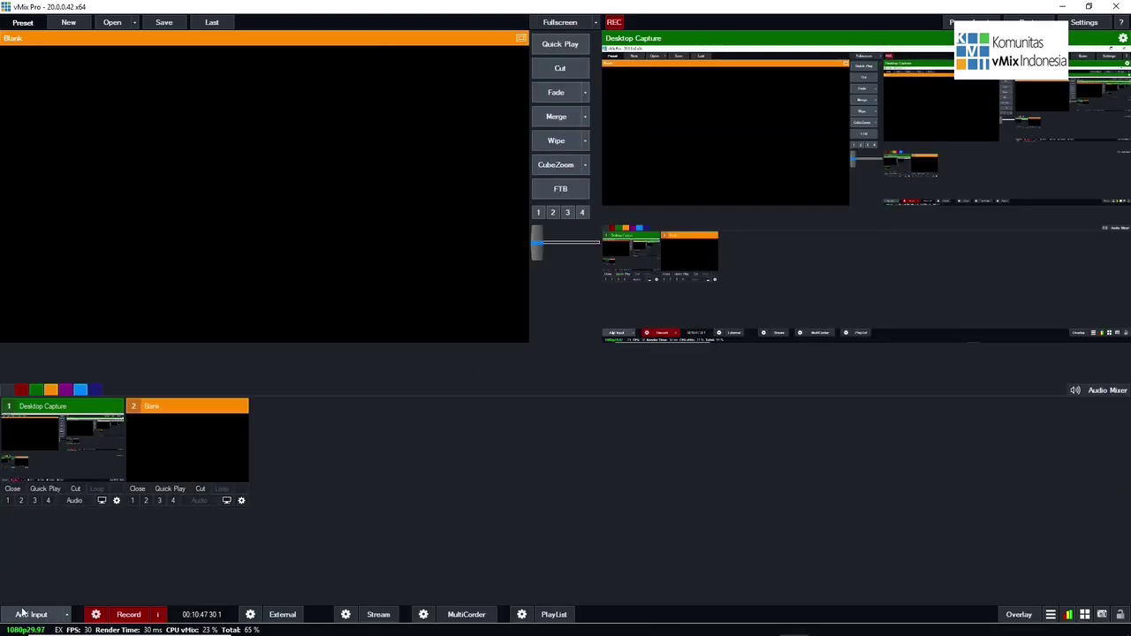
- Start adding a Title / XAML input and browse the vMix program folder for the title file
{"action": "left_click", "coordinate": [27, 614]}
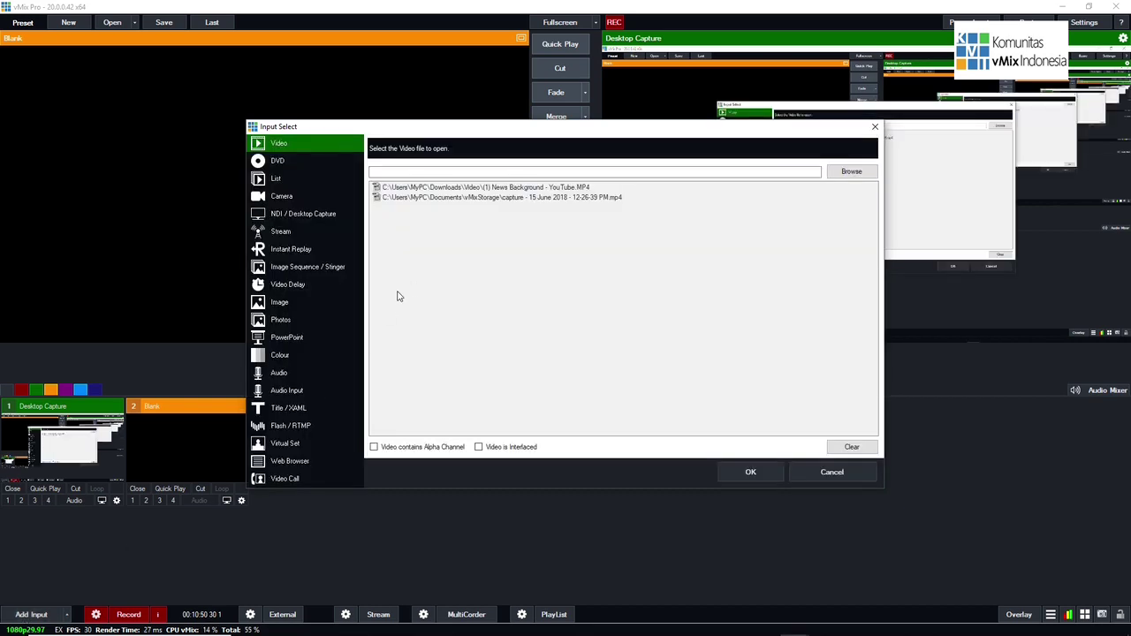
{"action": "left_click", "coordinate": [294, 409]}
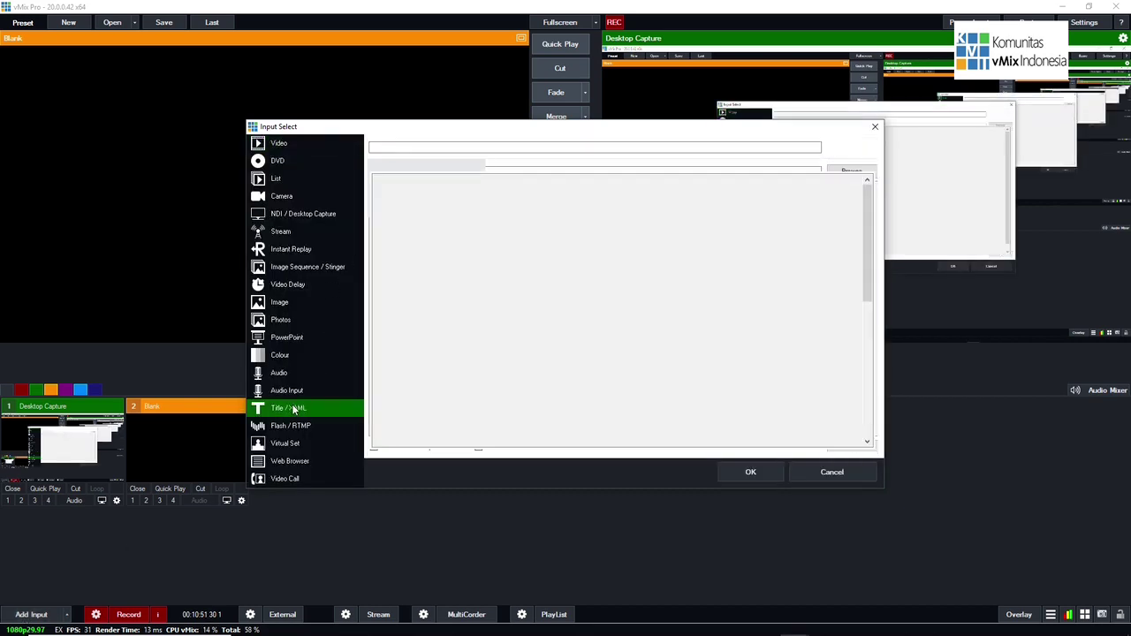
{"action": "left_click", "coordinate": [852, 147]}
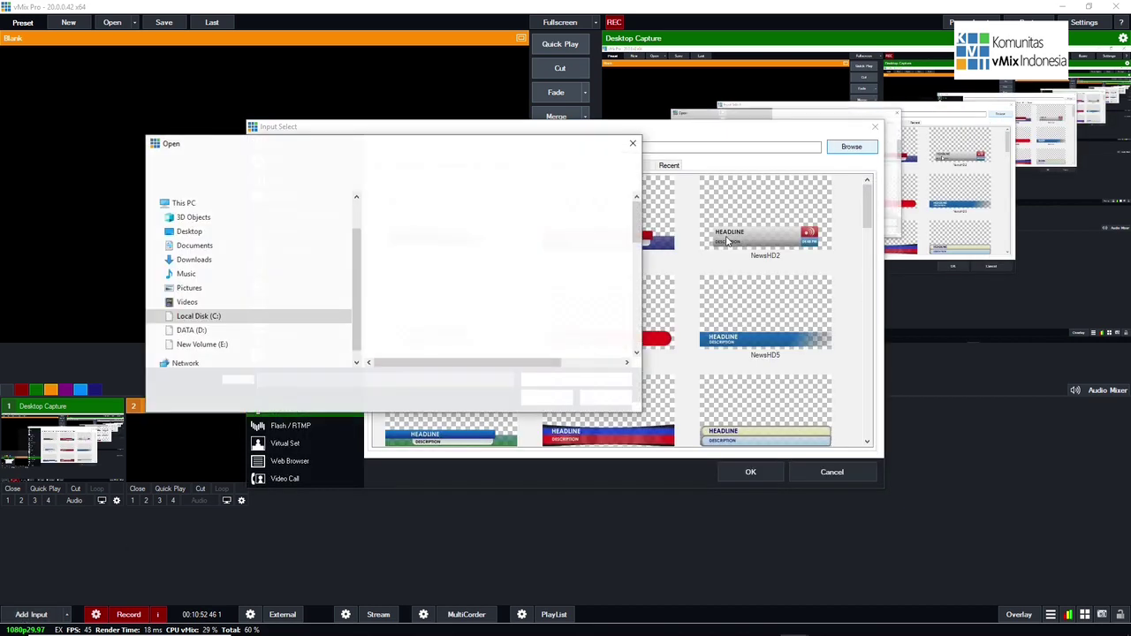
{"action": "scroll", "coordinate": [634, 252], "scroll_direction": "down", "scroll_amount": 1}
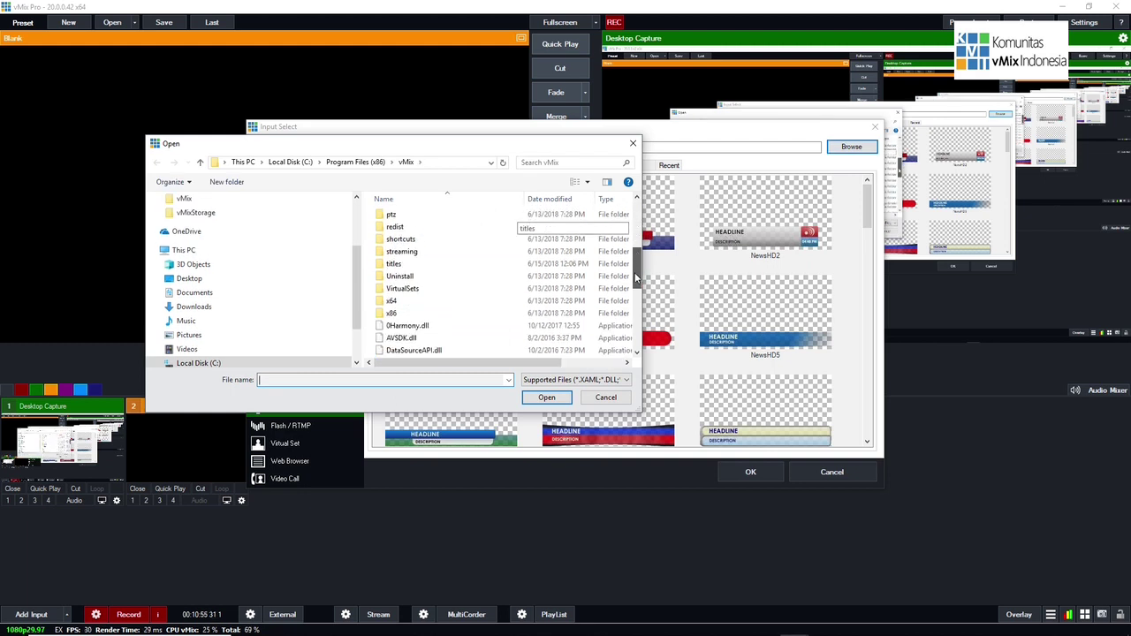